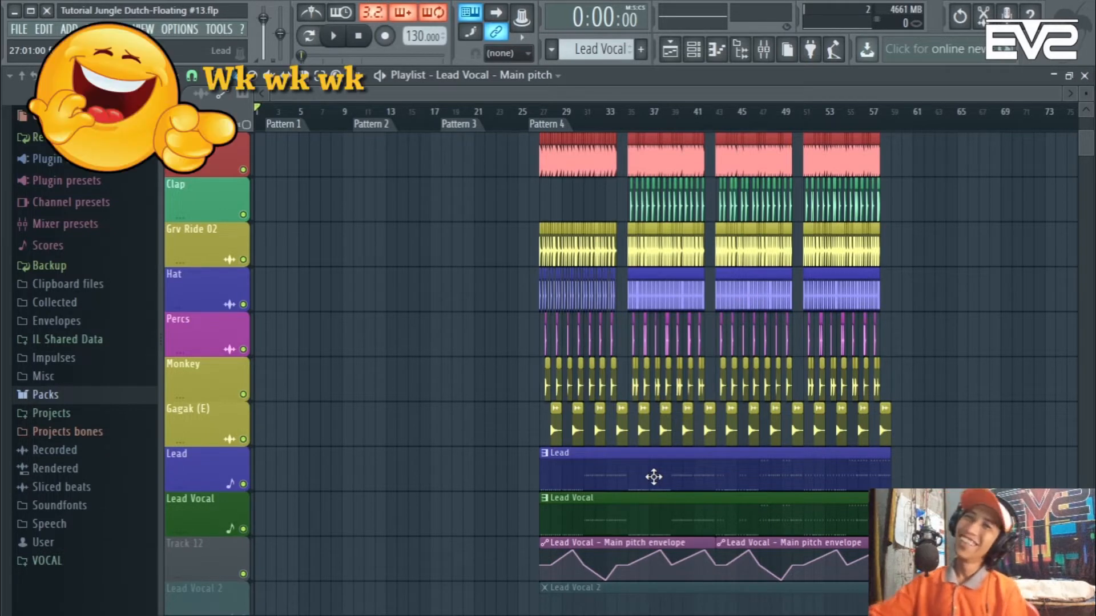
Examine the playlist arrangement from the Kick track down to the Model Vocal BU tracks
{"action": "scroll", "coordinate": [499, 387], "scroll_direction": "up", "scroll_amount": 2}
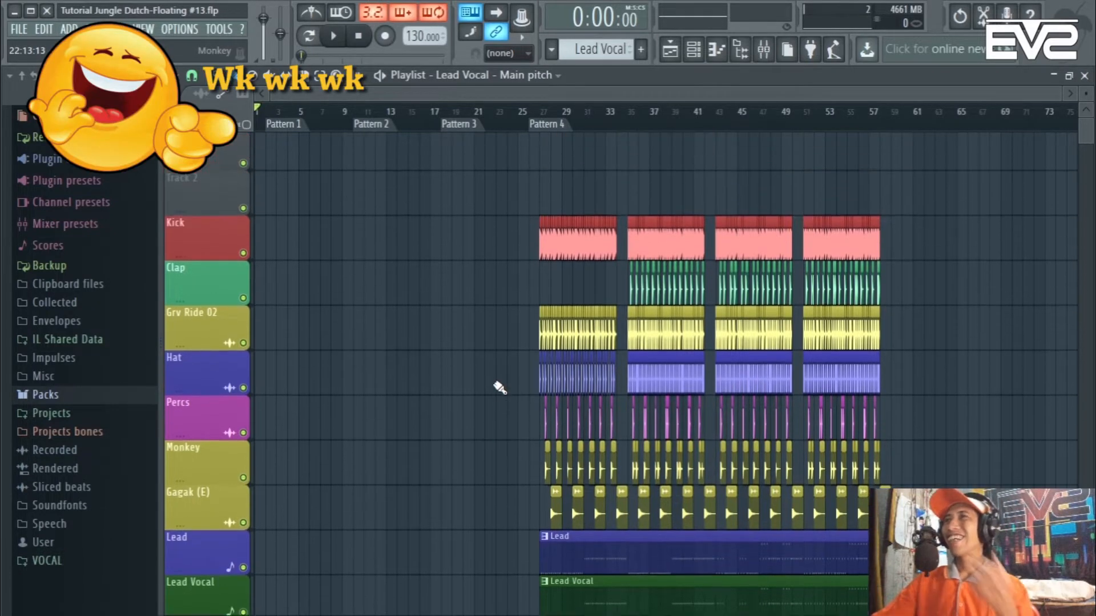
{"action": "scroll", "coordinate": [499, 387], "scroll_direction": "down", "scroll_amount": 3}
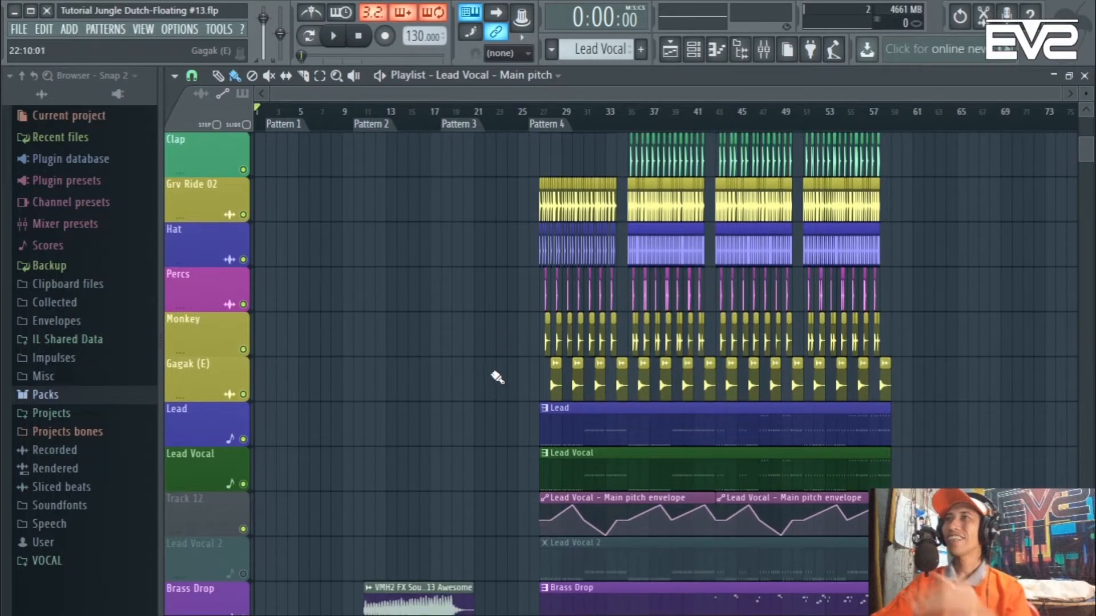
{"action": "scroll", "coordinate": [498, 376], "scroll_direction": "down", "scroll_amount": 2}
{"action": "scroll", "coordinate": [534, 394], "scroll_direction": "up", "scroll_amount": 3, "text": "ctrl"}
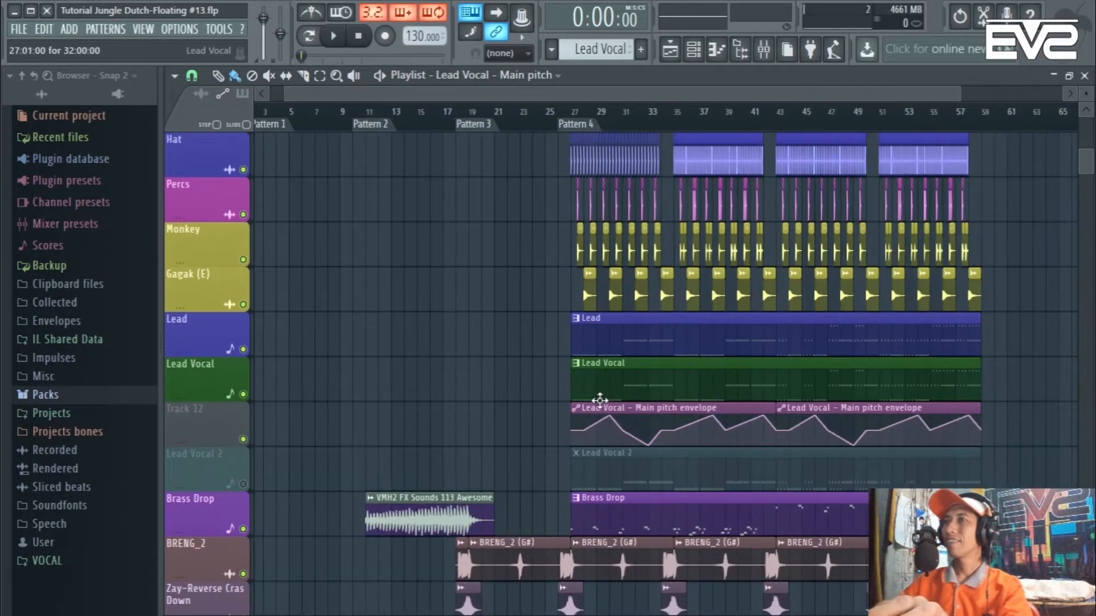
{"action": "scroll", "coordinate": [618, 409], "scroll_direction": "down", "scroll_amount": 1, "text": "ctrl"}
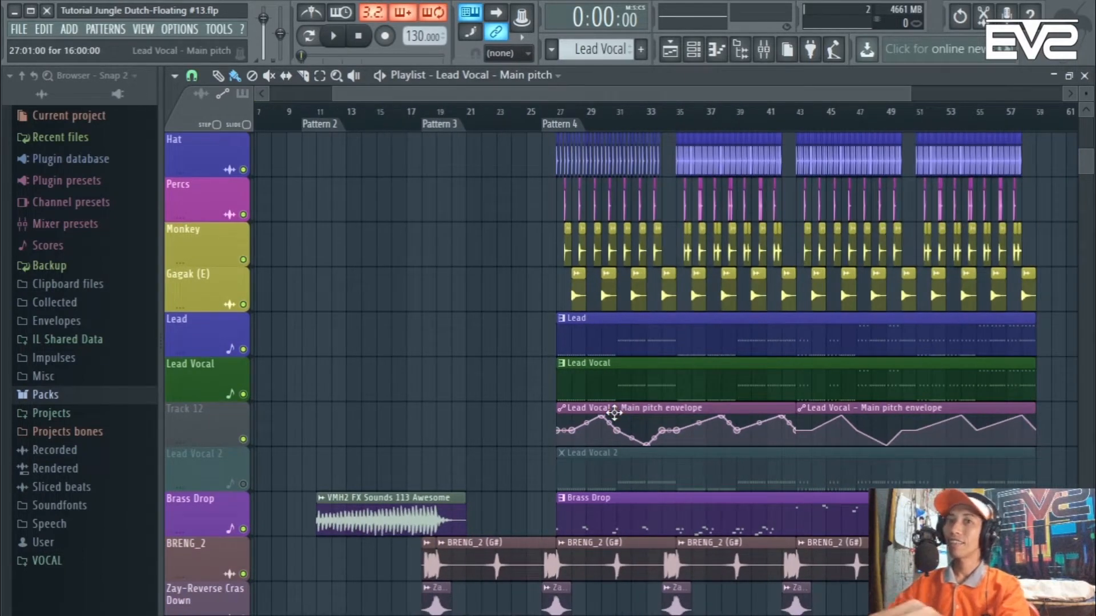
{"action": "scroll", "coordinate": [613, 412], "scroll_direction": "down", "scroll_amount": 1, "text": "ctrl"}
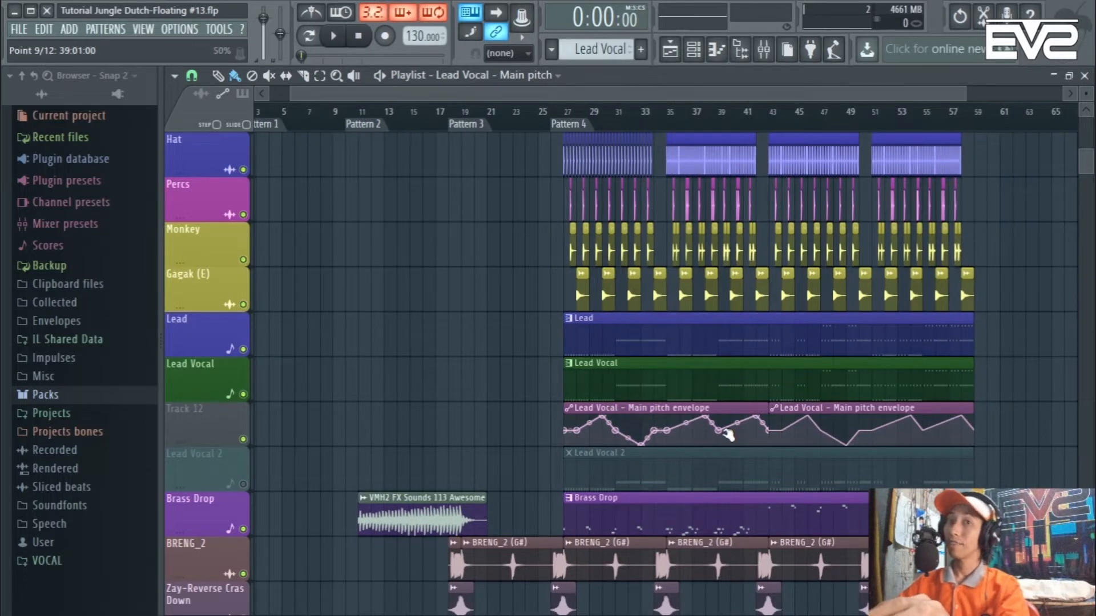
{"action": "scroll", "coordinate": [742, 439], "scroll_direction": "up", "scroll_amount": 2, "text": "ctrl"}
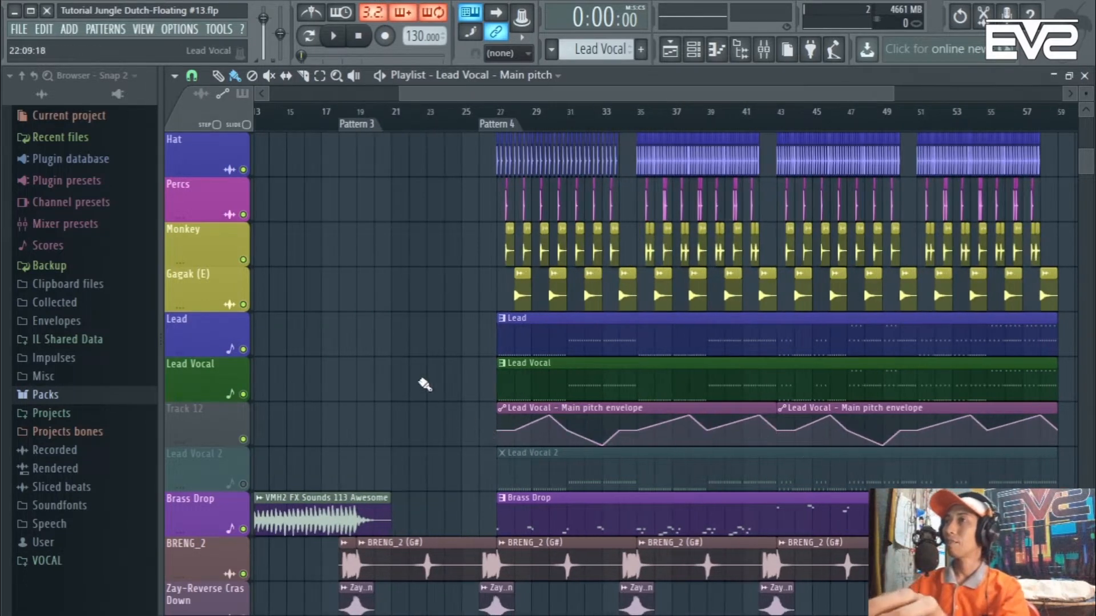
{"action": "scroll", "coordinate": [426, 385], "scroll_direction": "down", "scroll_amount": 1, "text": "ctrl"}
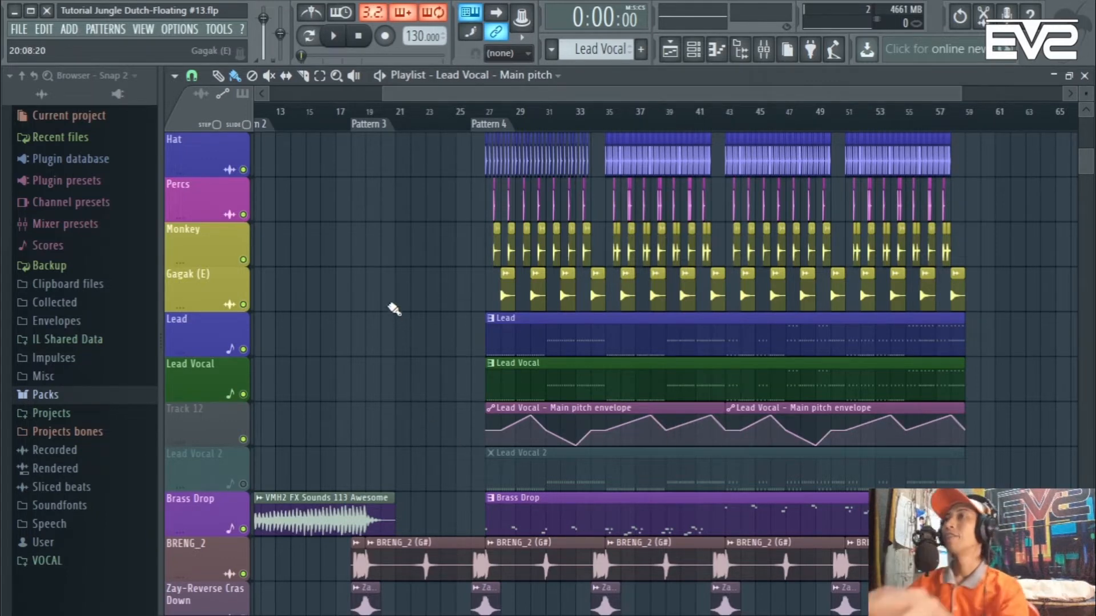
{"action": "scroll", "coordinate": [391, 308], "scroll_direction": "up", "scroll_amount": 2}
{"action": "scroll", "coordinate": [393, 306], "scroll_direction": "down", "scroll_amount": 4}
{"action": "scroll", "coordinate": [394, 296], "scroll_direction": "down", "scroll_amount": 3}
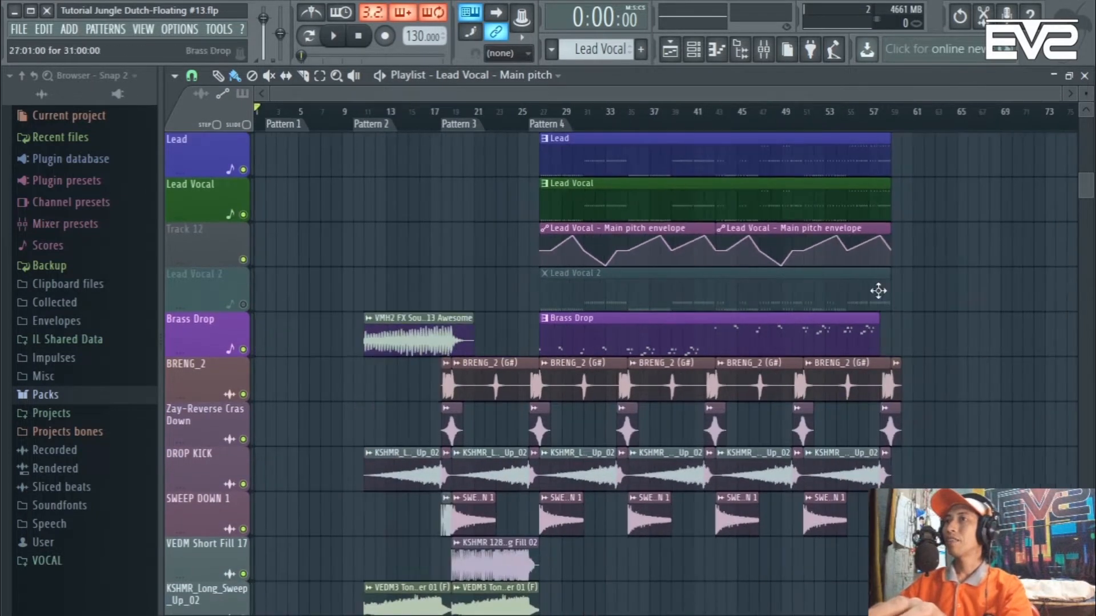
{"action": "scroll", "coordinate": [612, 399], "scroll_direction": "down", "scroll_amount": 6}
{"action": "scroll", "coordinate": [659, 423], "scroll_direction": "down", "scroll_amount": 5}
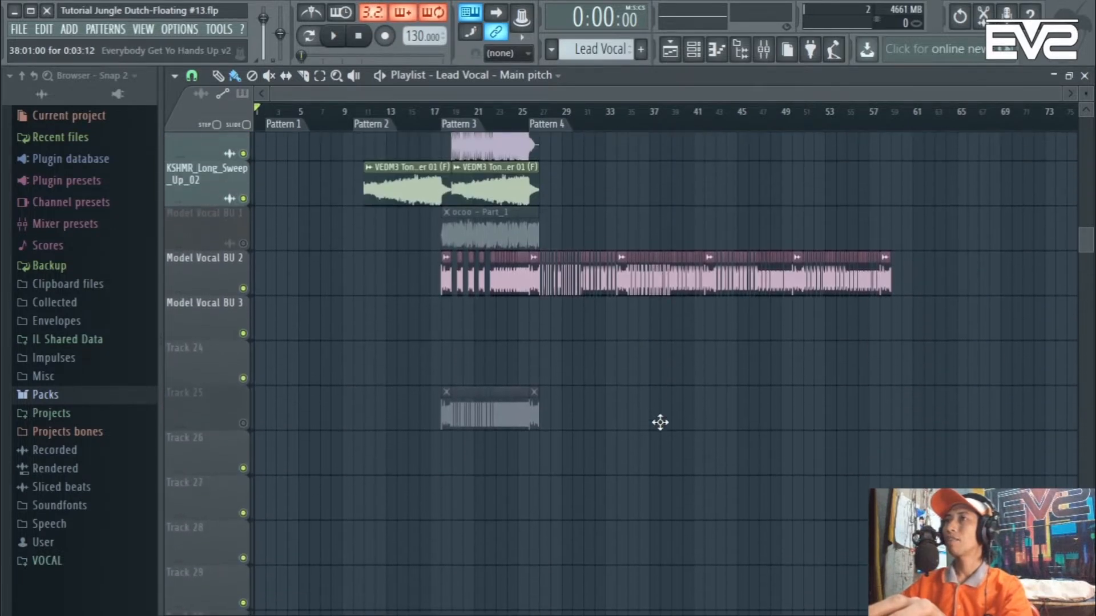
{"action": "scroll", "coordinate": [661, 421], "scroll_direction": "up", "scroll_amount": 4}
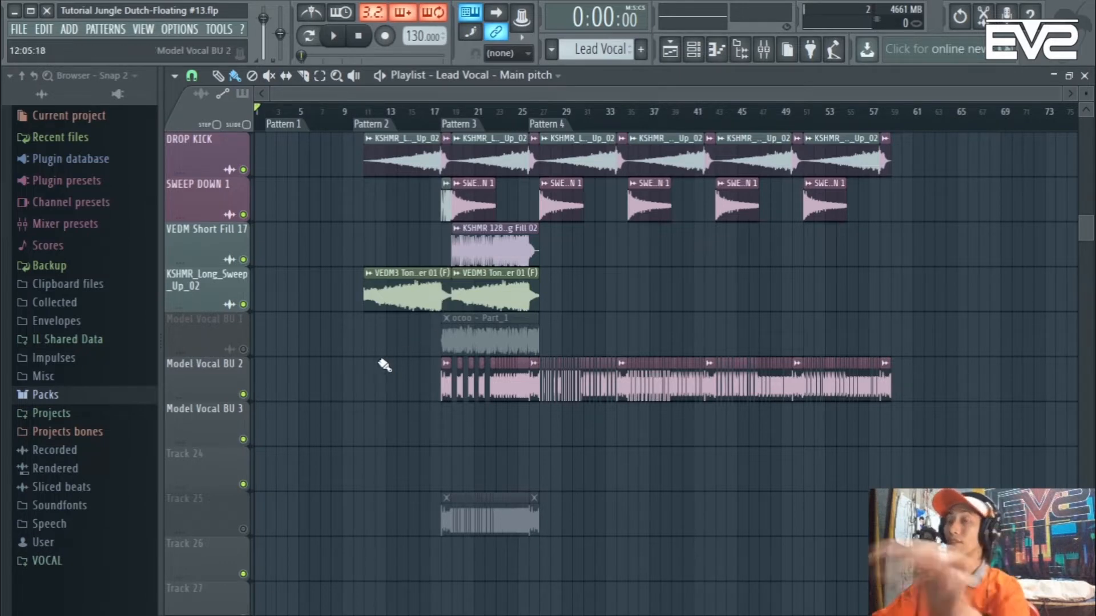
{"action": "scroll", "coordinate": [411, 402], "scroll_direction": "up", "scroll_amount": 1}
{"action": "scroll", "coordinate": [409, 401], "scroll_direction": "up", "scroll_amount": 1}
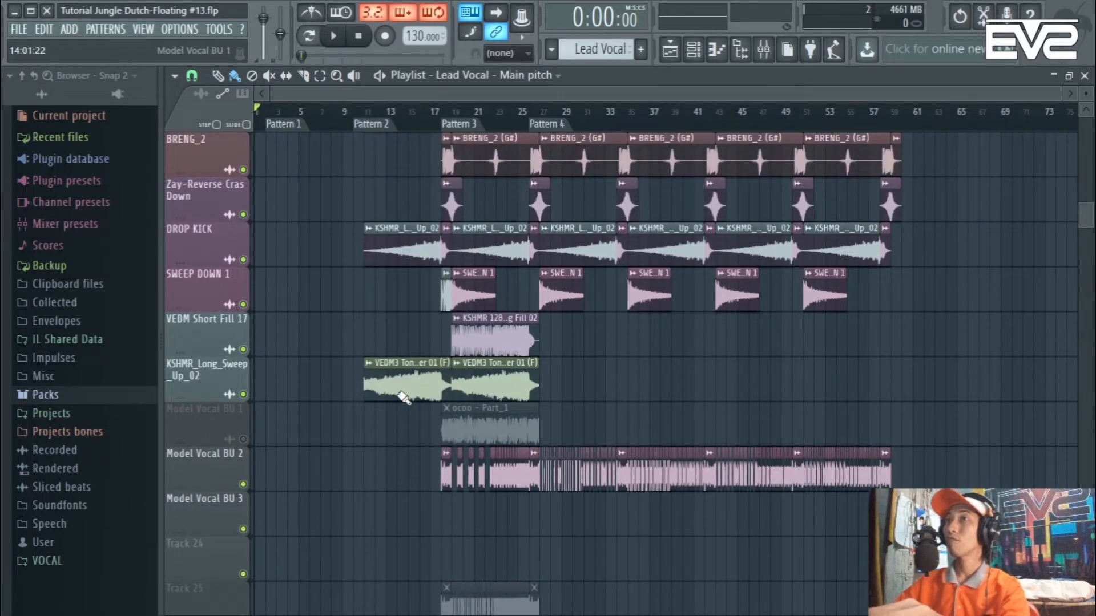
{"action": "scroll", "coordinate": [400, 394], "scroll_direction": "down", "scroll_amount": 2}
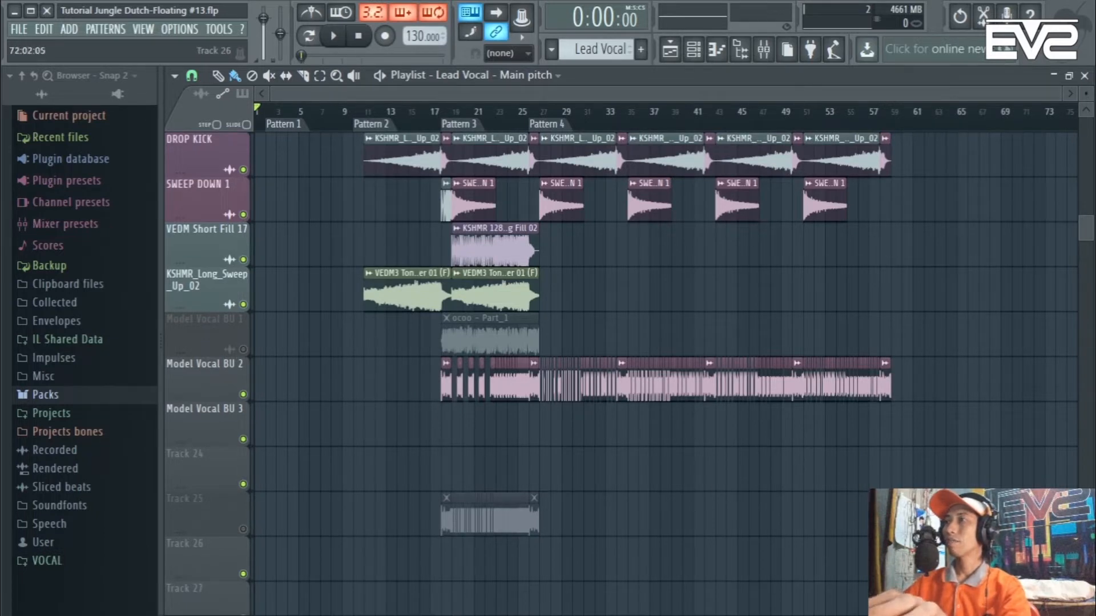
Move all playlist clips along the timeline so the Kick clips start at bar 93, and set the grid snap to Step
{"action": "left_click_drag", "start_coordinate": [1049, 559], "coordinate": [255, 5]}
{"action": "left_click_drag", "start_coordinate": [570, 254], "coordinate": [954, 249]}
{"action": "scroll", "coordinate": [946, 283], "scroll_direction": "up", "scroll_amount": 7}
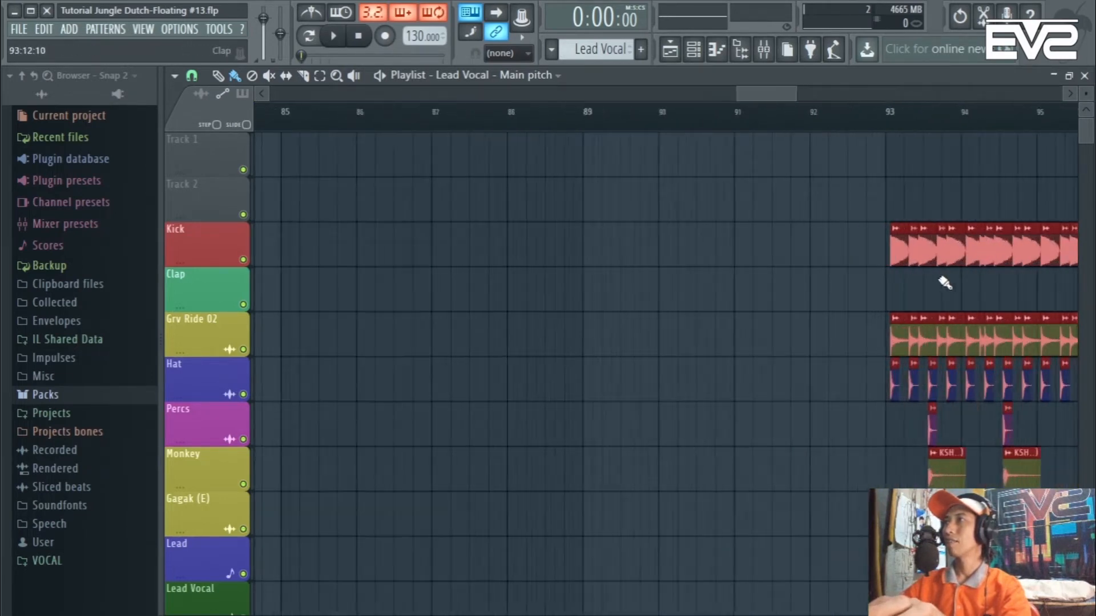
{"action": "scroll", "coordinate": [820, 282], "scroll_direction": "up", "scroll_amount": 5}
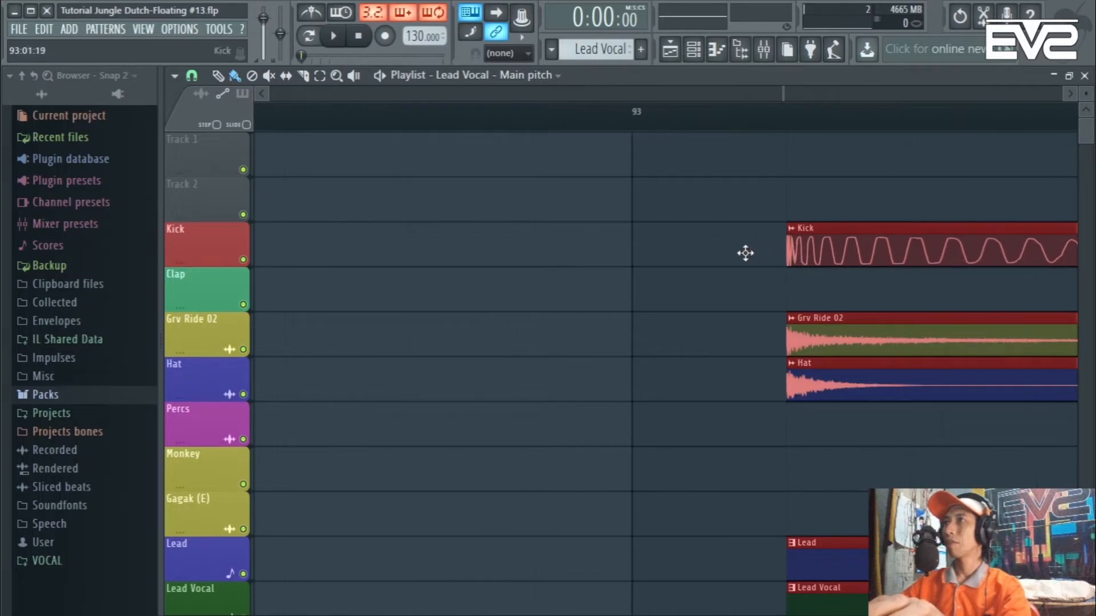
{"action": "scroll", "coordinate": [746, 253], "scroll_direction": "down", "scroll_amount": 8}
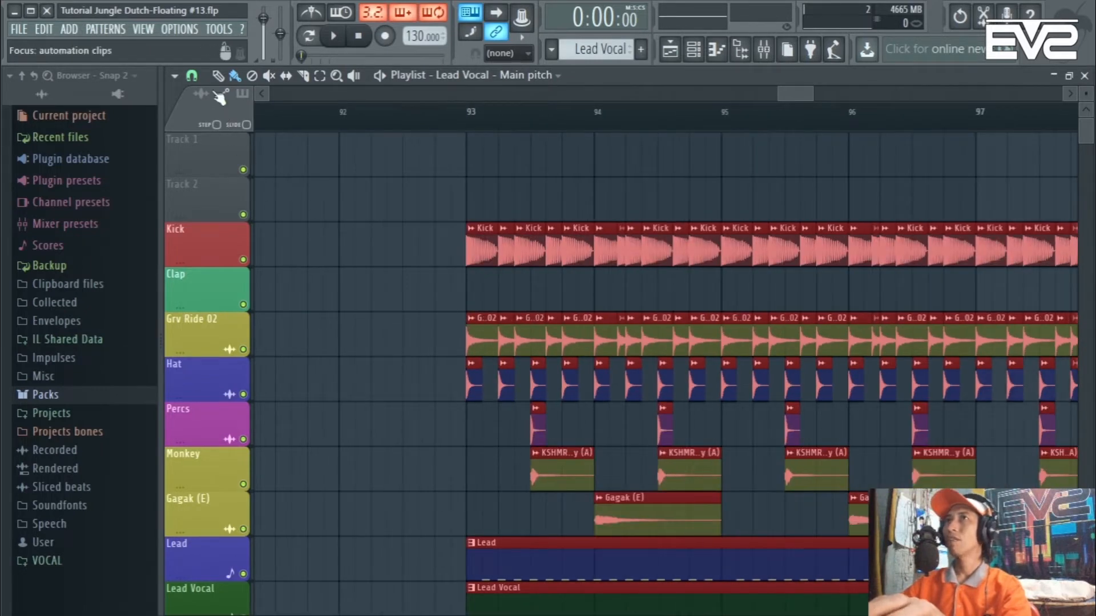
{"action": "left_click", "coordinate": [193, 77]}
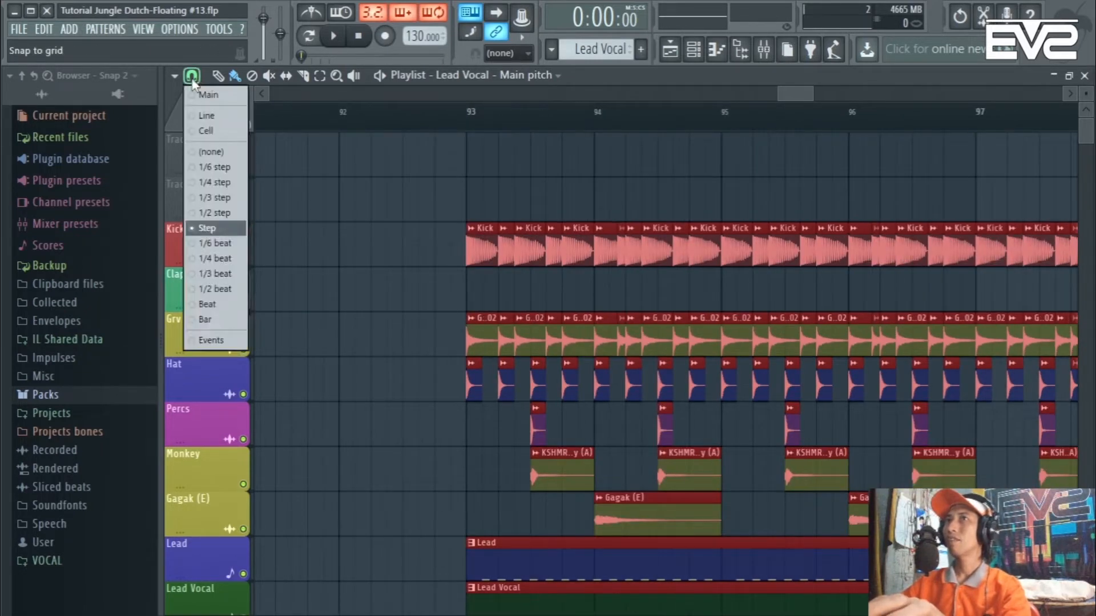
{"action": "left_click", "coordinate": [217, 232]}
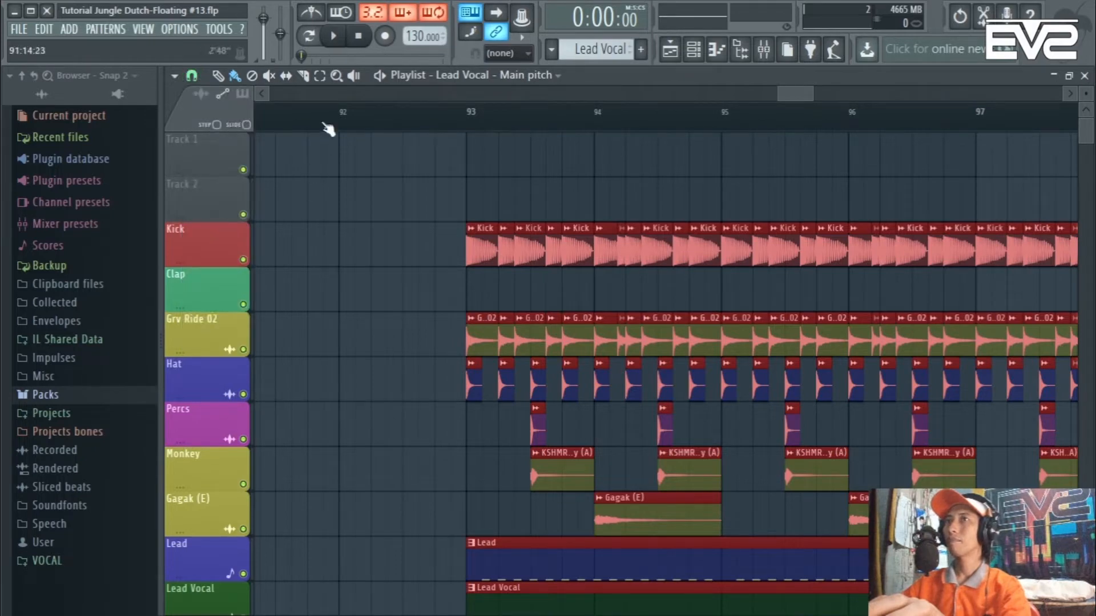
Check the moved clips across all tracks and clear the selection
{"action": "scroll", "coordinate": [395, 109], "scroll_direction": "down", "scroll_amount": 8}
{"action": "scroll", "coordinate": [403, 99], "scroll_direction": "down", "scroll_amount": 4}
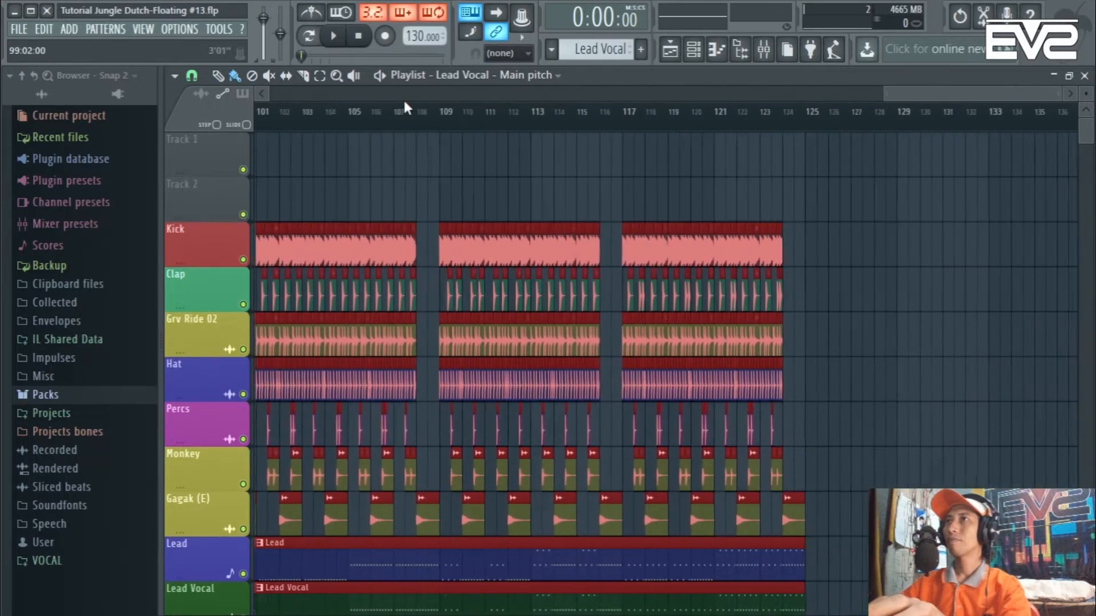
{"action": "left_click", "coordinate": [377, 94]}
{"action": "scroll", "coordinate": [378, 95], "scroll_direction": "down", "scroll_amount": 8}
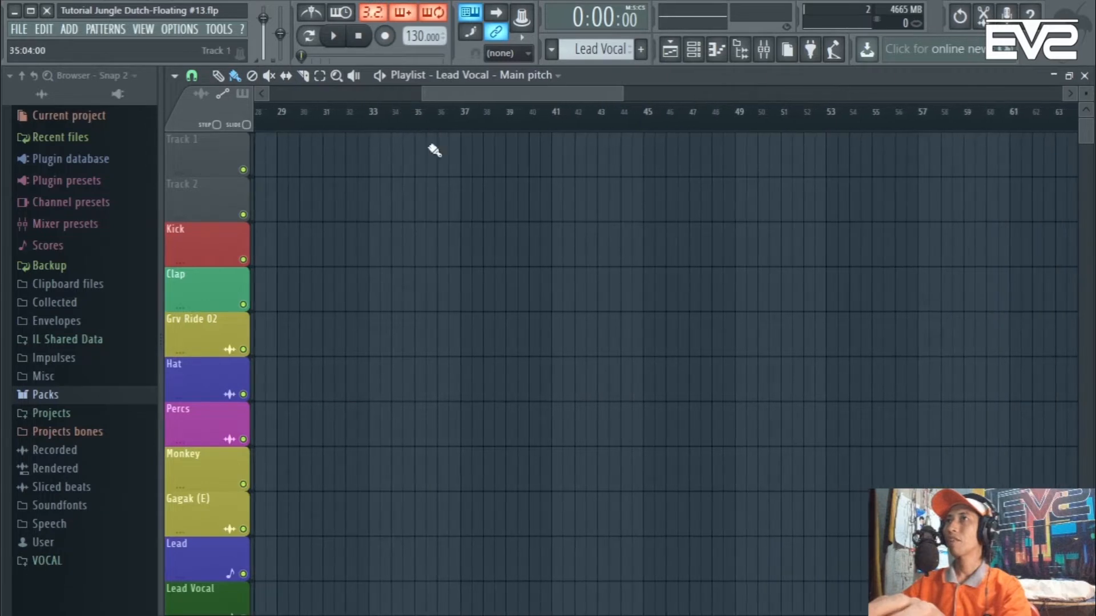
{"action": "scroll", "coordinate": [476, 203], "scroll_direction": "down", "scroll_amount": 5}
{"action": "scroll", "coordinate": [835, 252], "scroll_direction": "down", "scroll_amount": 3}
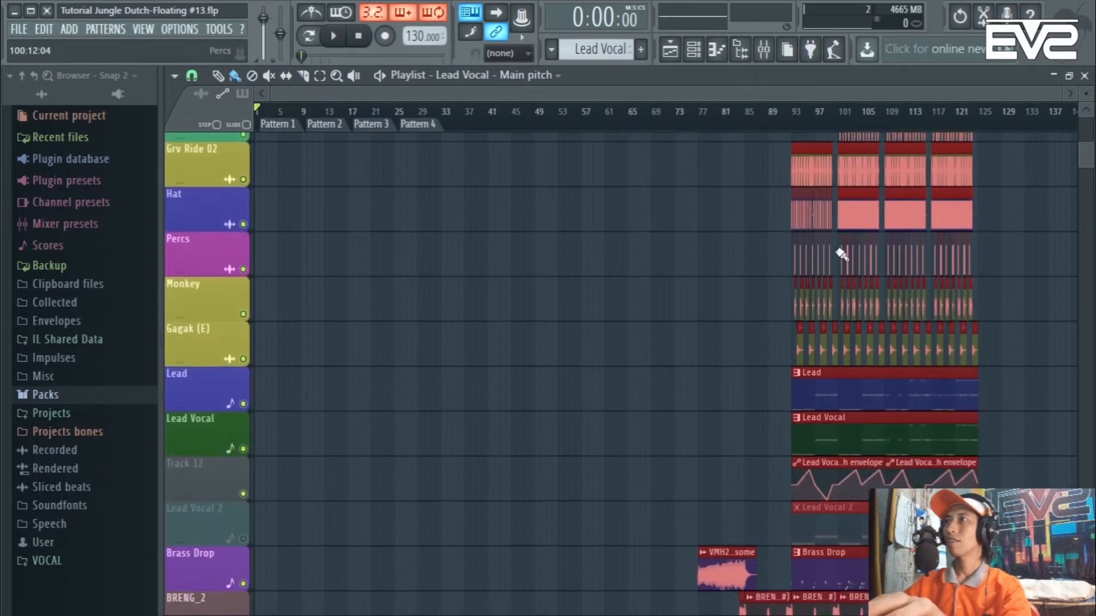
{"action": "scroll", "coordinate": [809, 358], "scroll_direction": "down", "scroll_amount": 6}
{"action": "scroll", "coordinate": [692, 318], "scroll_direction": "down", "scroll_amount": 3}
{"action": "scroll", "coordinate": [409, 274], "scroll_direction": "up", "scroll_amount": 4}
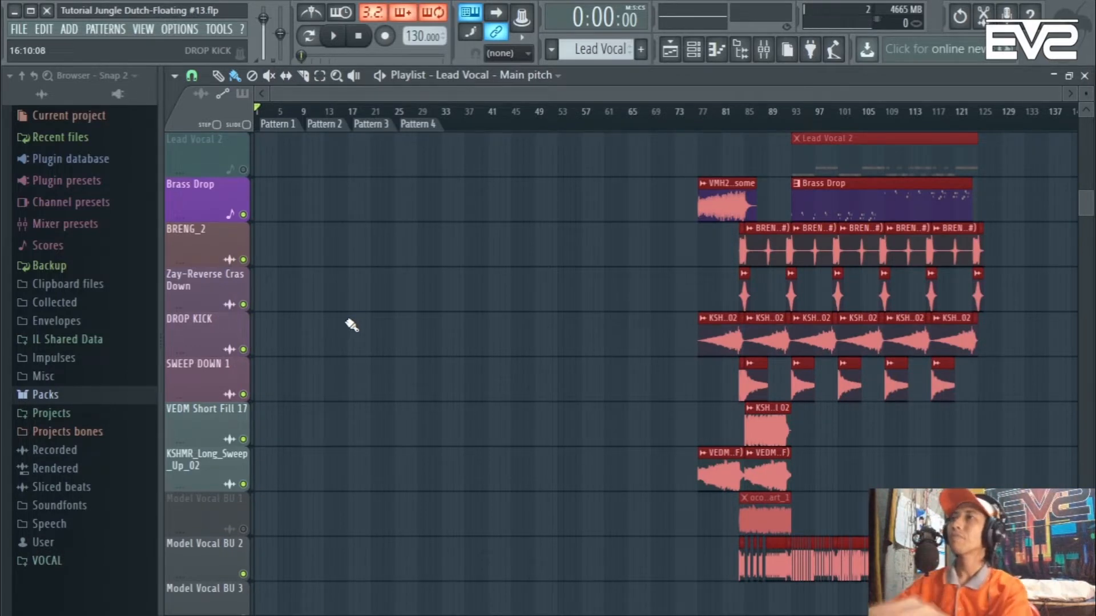
{"action": "scroll", "coordinate": [357, 328], "scroll_direction": "up", "scroll_amount": 1}
{"action": "left_click", "coordinate": [396, 240], "text": "ctrl"}
Move the muted Model Vocal BU 1 track down three positions, directly above Track 25
{"action": "scroll", "coordinate": [708, 341], "scroll_direction": "down", "scroll_amount": 5}
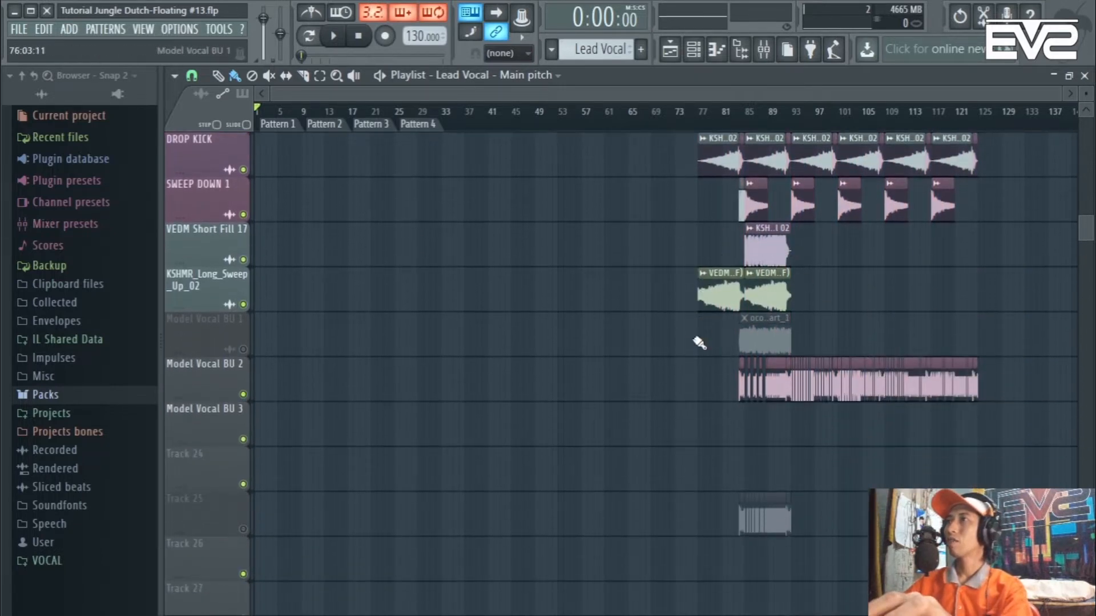
{"action": "scroll", "coordinate": [697, 343], "scroll_direction": "down", "scroll_amount": 1}
{"action": "scroll", "coordinate": [759, 311], "scroll_direction": "up", "scroll_amount": 1}
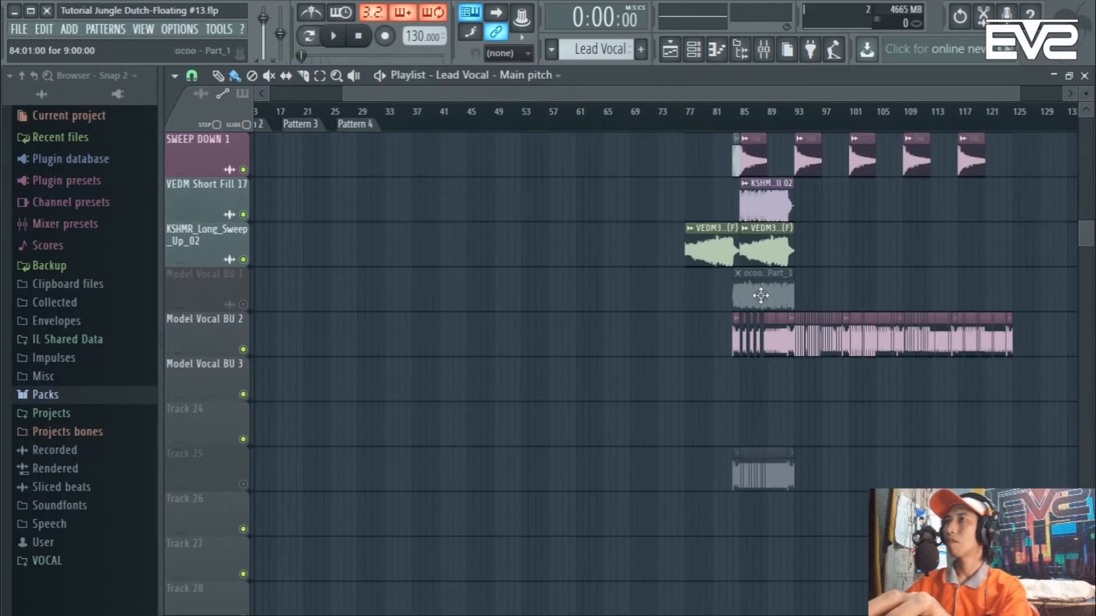
{"action": "right_click", "coordinate": [191, 292]}
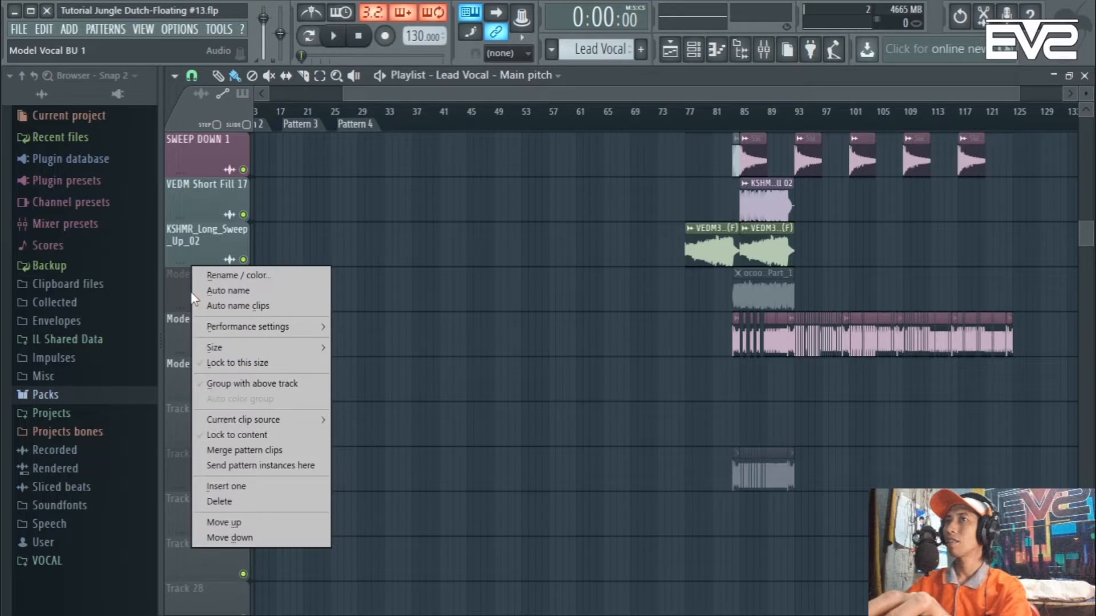
{"action": "left_click", "coordinate": [244, 534]}
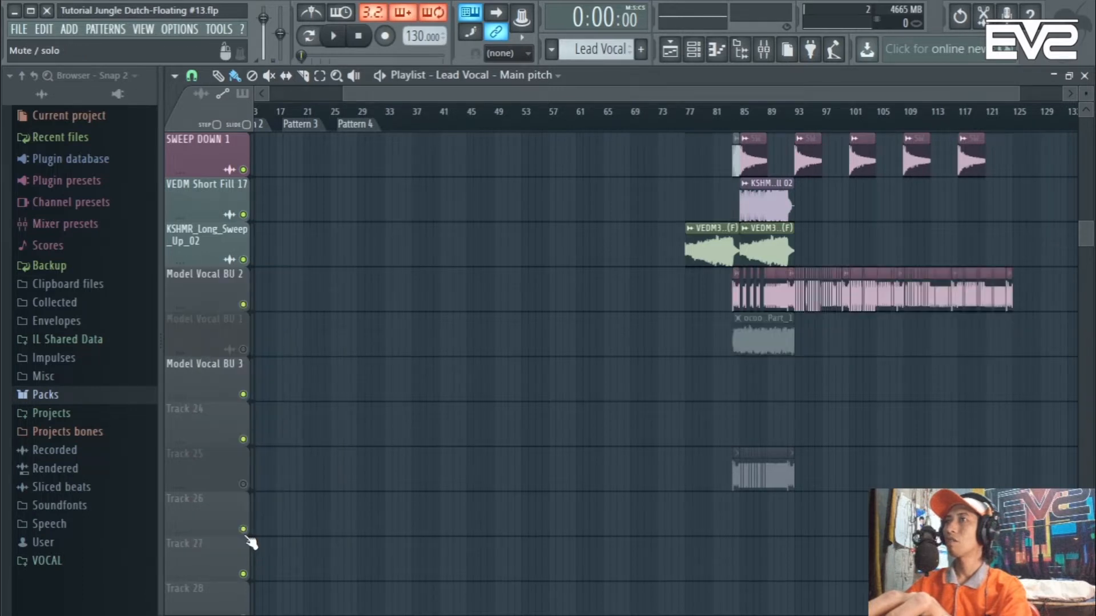
{"action": "right_click", "coordinate": [215, 347]}
{"action": "left_click", "coordinate": [284, 579]}
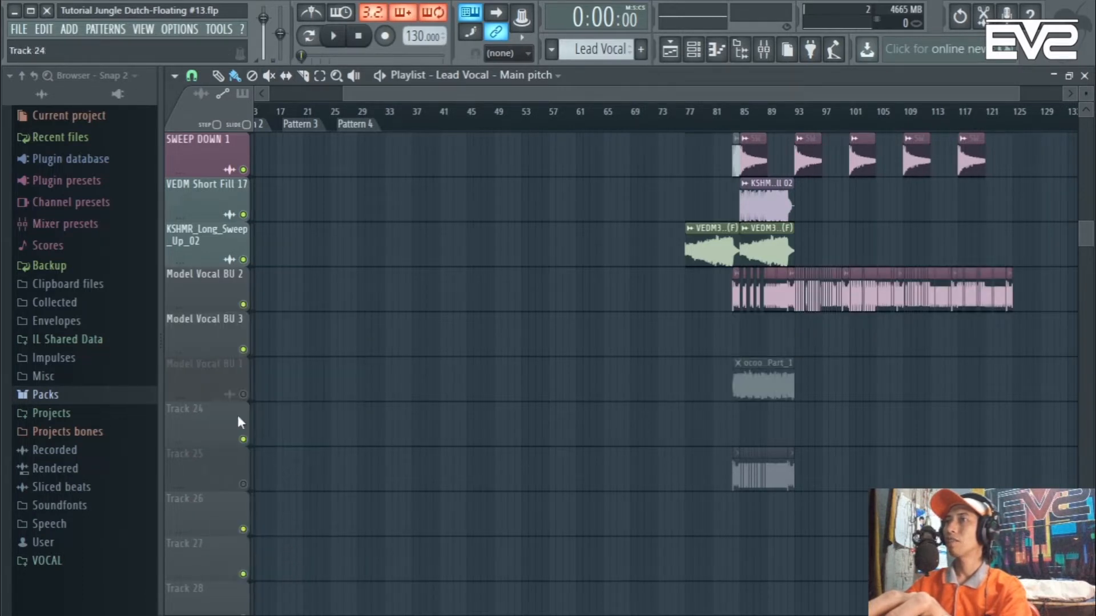
{"action": "right_click", "coordinate": [227, 379]}
{"action": "left_click", "coordinate": [294, 587]}
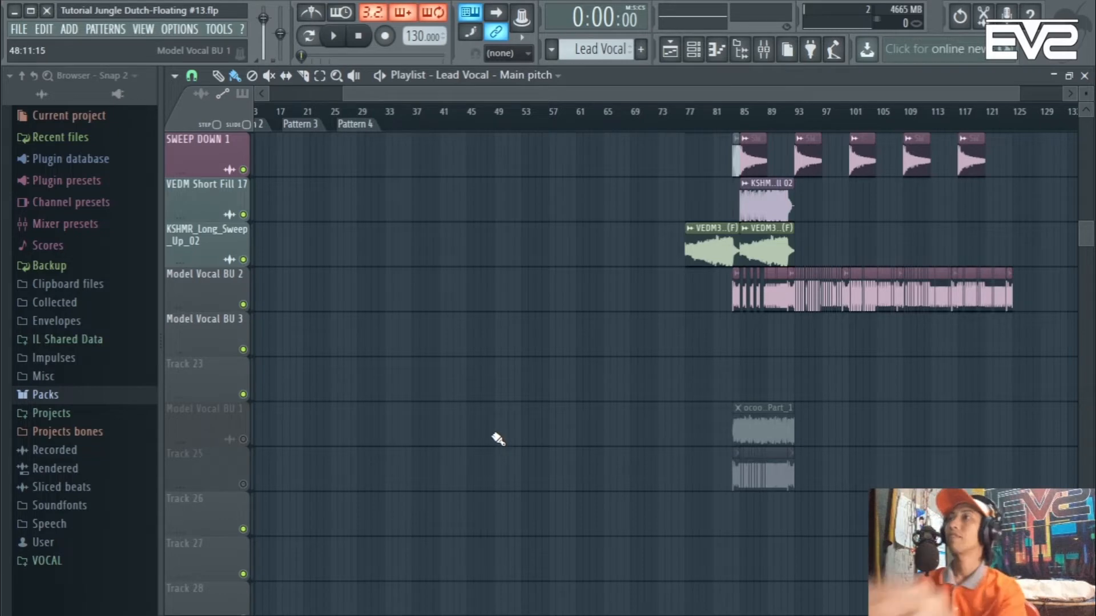
Examine the empty bars before the moved clips and the track layout from Kick down to Sweep Down 1
{"action": "scroll", "coordinate": [495, 439], "scroll_direction": "up", "scroll_amount": 6}
{"action": "scroll", "coordinate": [496, 439], "scroll_direction": "up", "scroll_amount": 6}
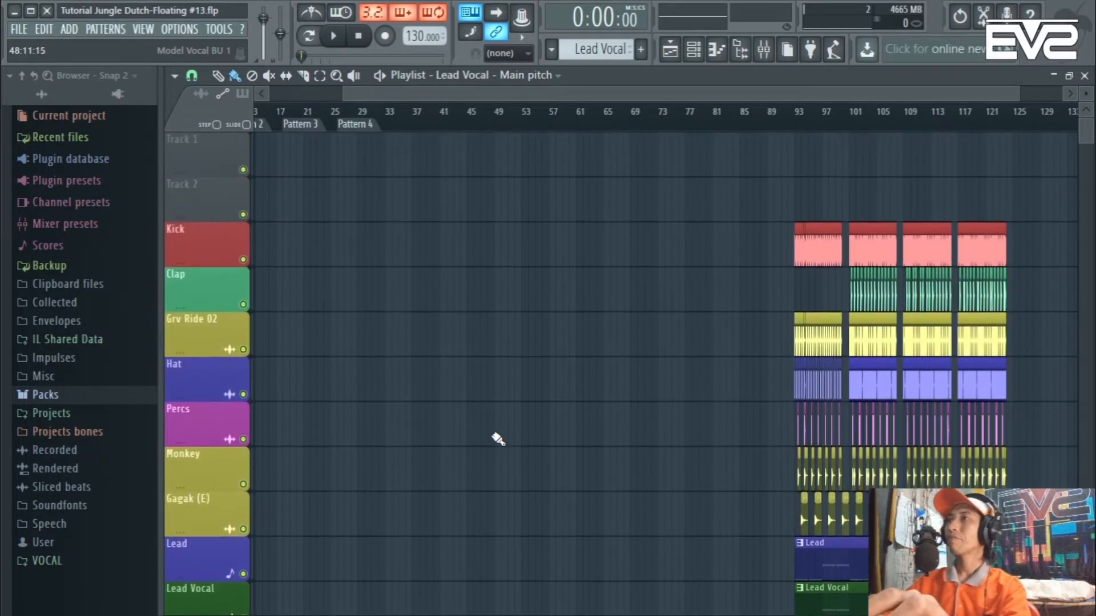
{"action": "left_click_drag", "start_coordinate": [351, 97], "coordinate": [281, 95]}
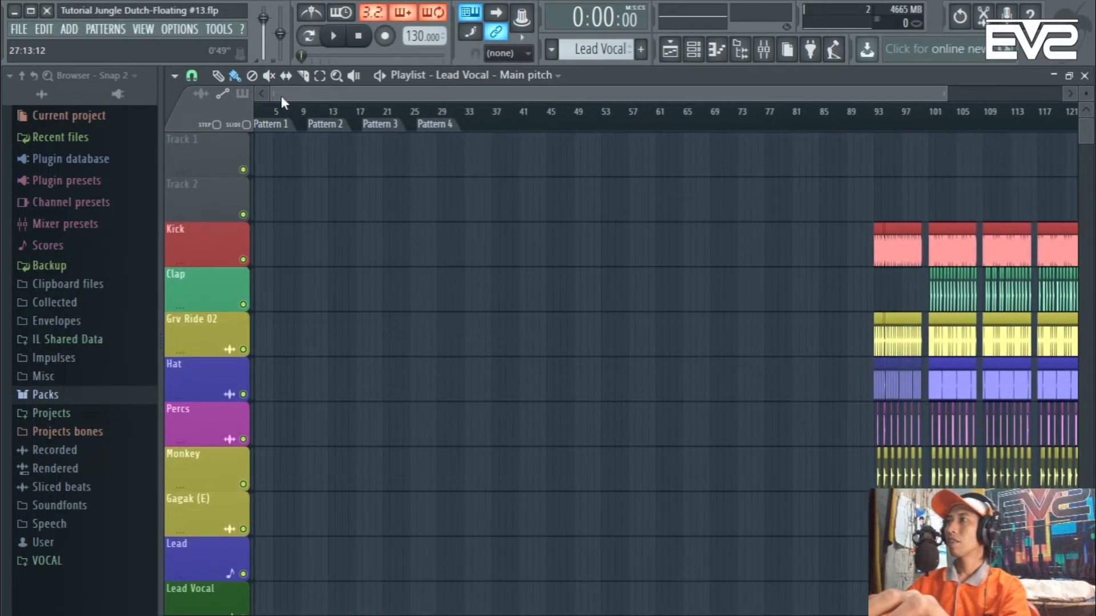
{"action": "scroll", "coordinate": [355, 239], "scroll_direction": "down", "scroll_amount": 2}
{"action": "scroll", "coordinate": [357, 242], "scroll_direction": "down", "scroll_amount": 3}
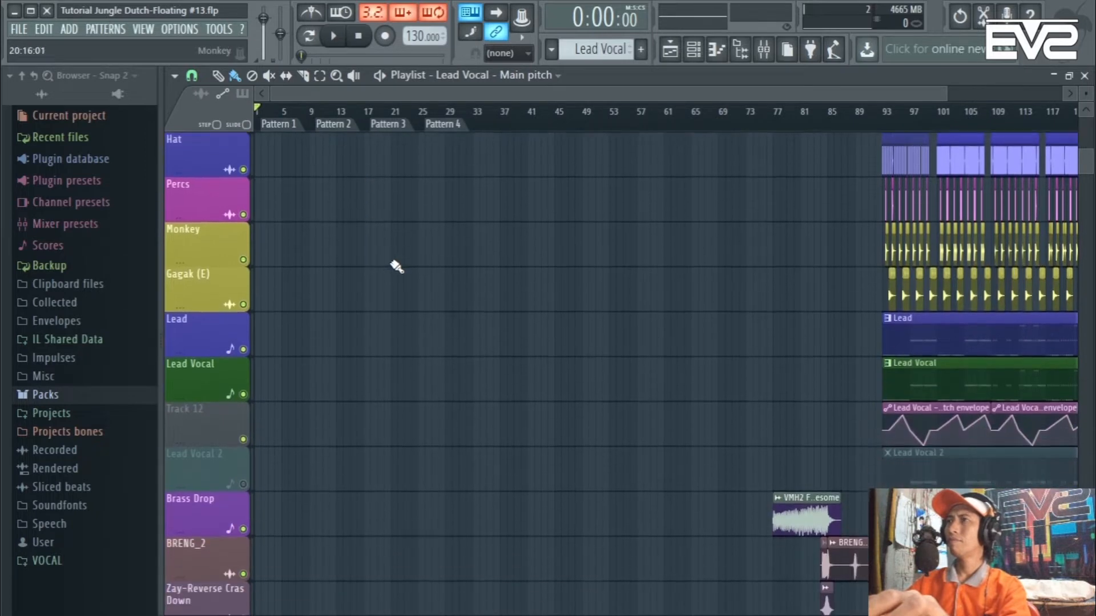
{"action": "scroll", "coordinate": [391, 264], "scroll_direction": "down", "scroll_amount": 1}
{"action": "scroll", "coordinate": [395, 284], "scroll_direction": "up", "scroll_amount": 5}
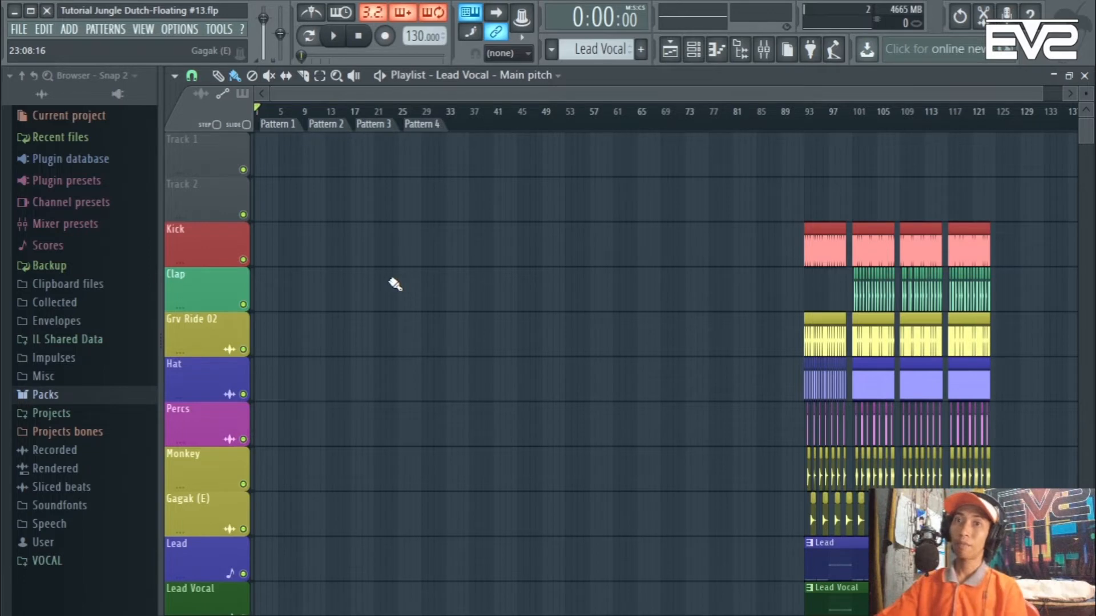
{"action": "scroll", "coordinate": [395, 284], "scroll_direction": "down", "scroll_amount": 3}
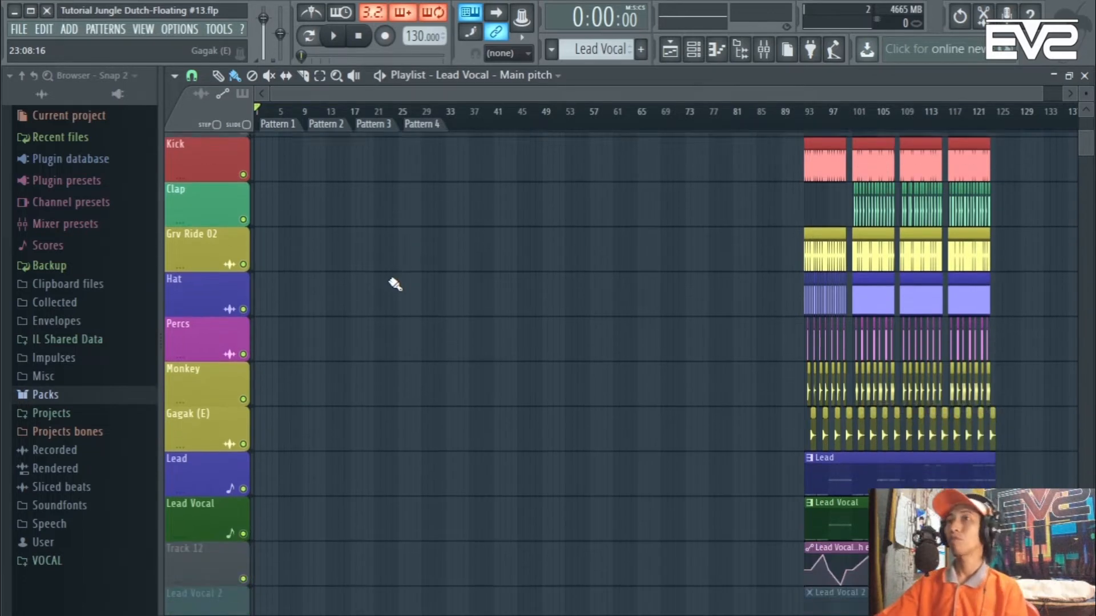
{"action": "scroll", "coordinate": [395, 285], "scroll_direction": "down", "scroll_amount": 4}
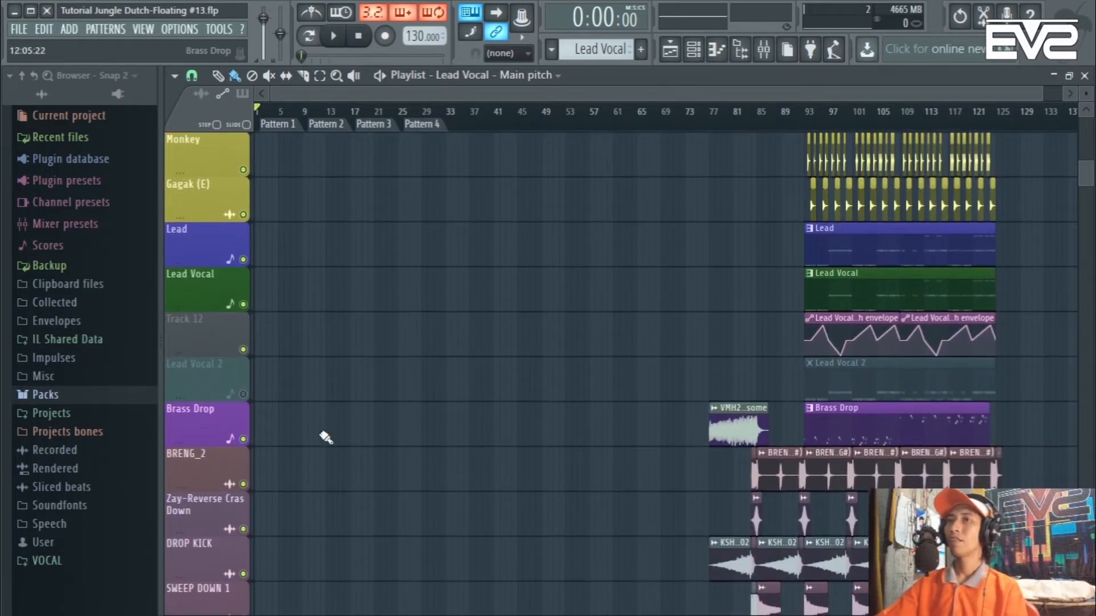
{"action": "scroll", "coordinate": [326, 371], "scroll_direction": "up", "scroll_amount": 2}
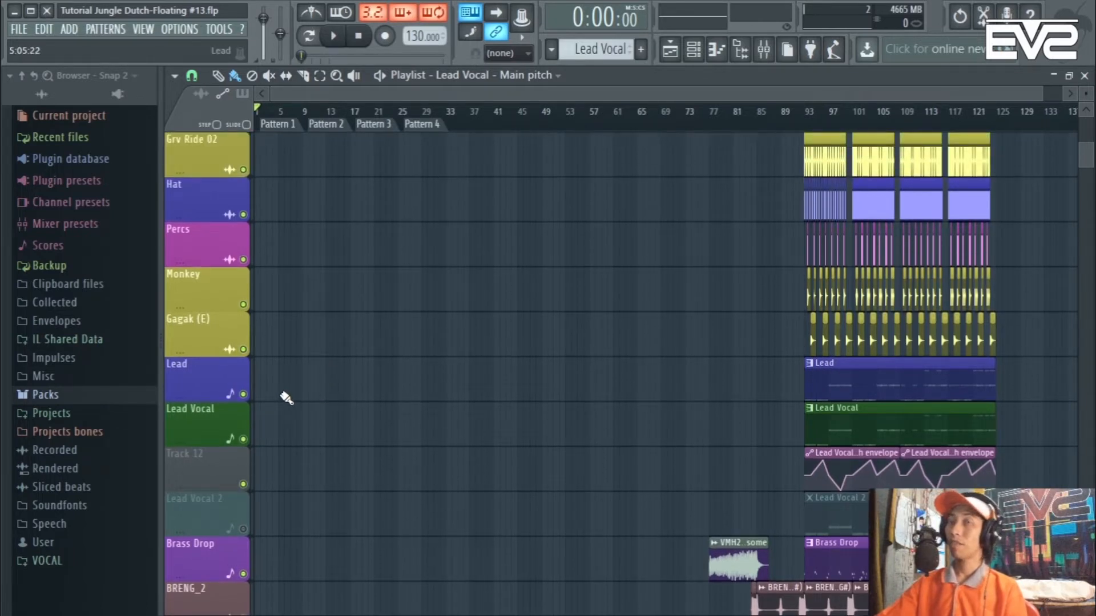
{"action": "scroll", "coordinate": [289, 375], "scroll_direction": "up", "scroll_amount": 2}
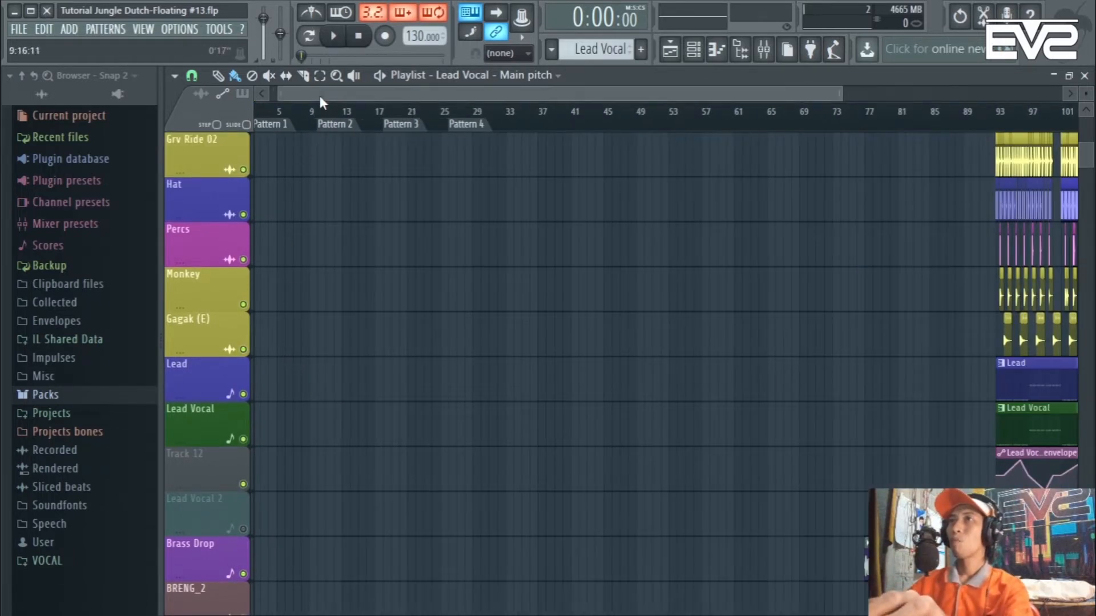
Insert an empty playlist track between the Gagak (E) and Lead tracks
{"action": "scroll", "coordinate": [384, 327], "scroll_direction": "down", "scroll_amount": 2}
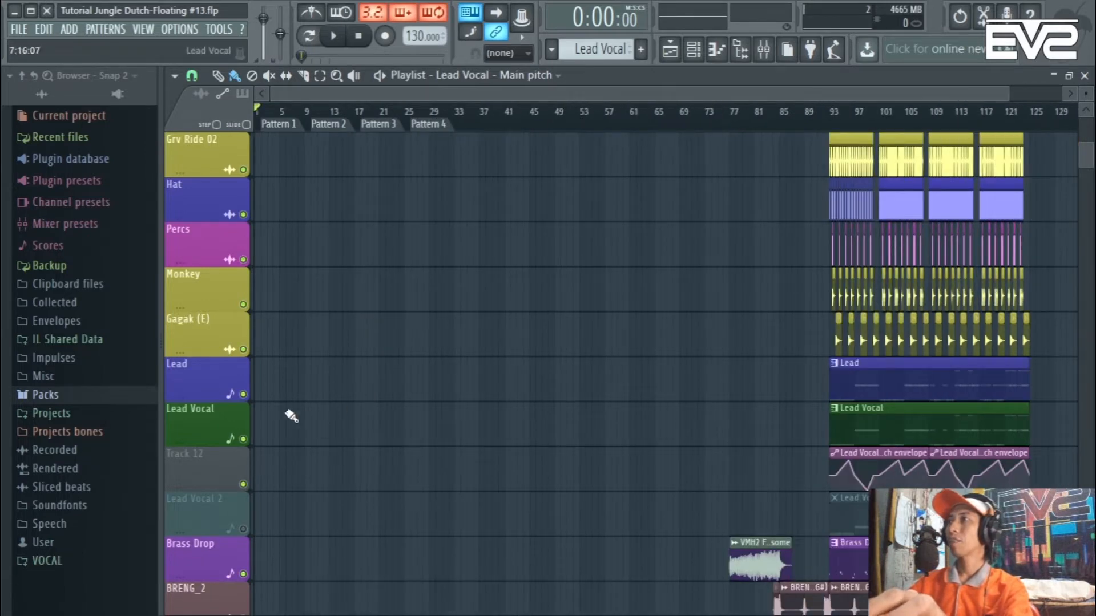
{"action": "right_click", "coordinate": [194, 376]}
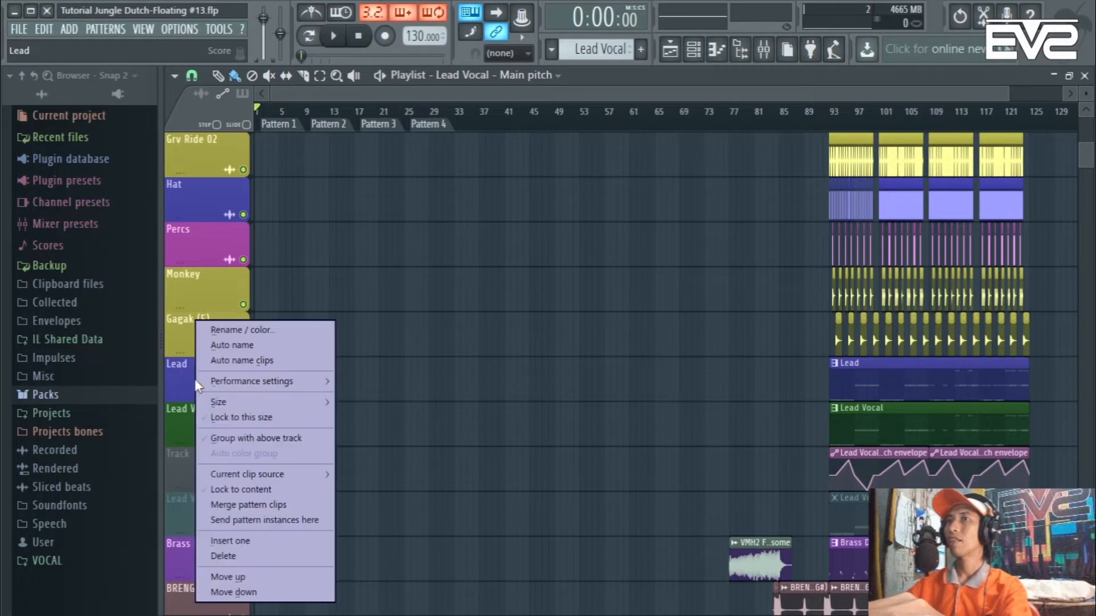
{"action": "left_click", "coordinate": [256, 540]}
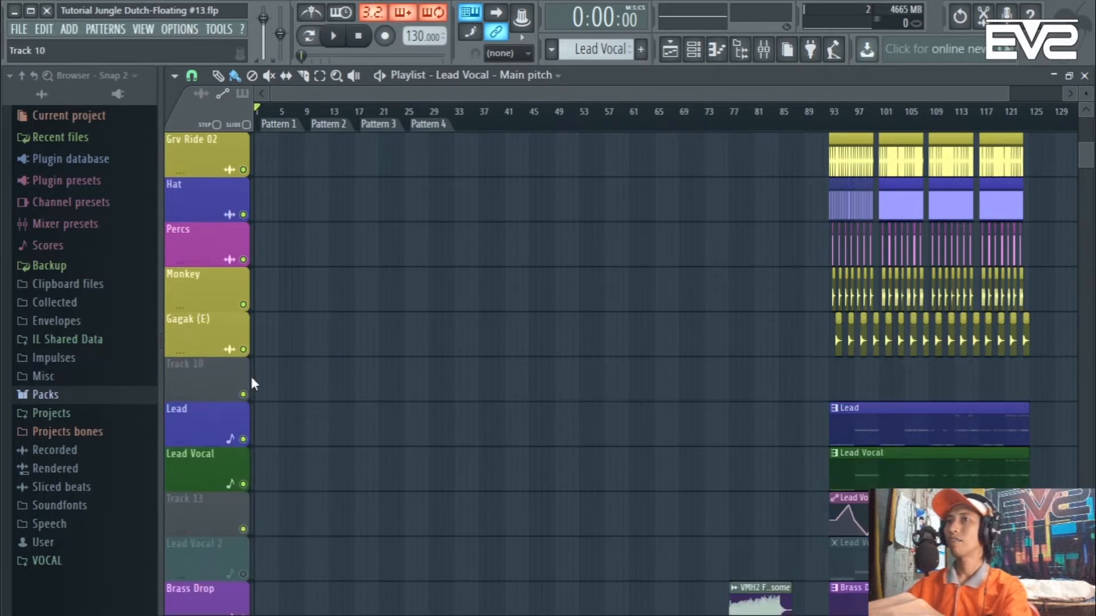
Name the new empty track above Lead "Rhytm" and colour it purple (RGB 128, 0, 255)
{"action": "right_click", "coordinate": [207, 383]}
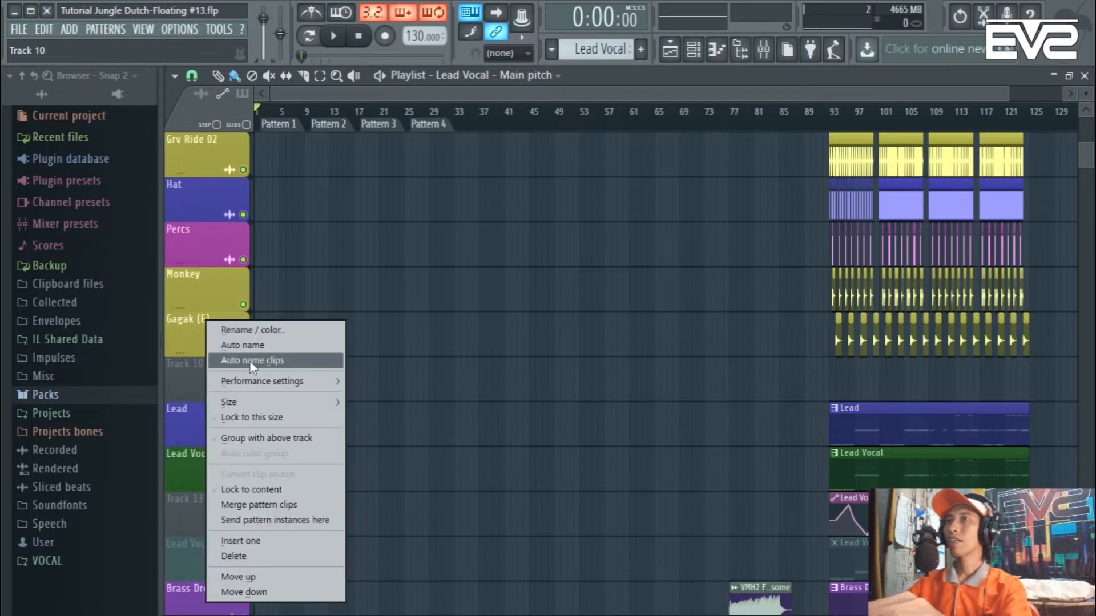
{"action": "left_click", "coordinate": [256, 331]}
{"action": "type", "text": "Rhytm"}
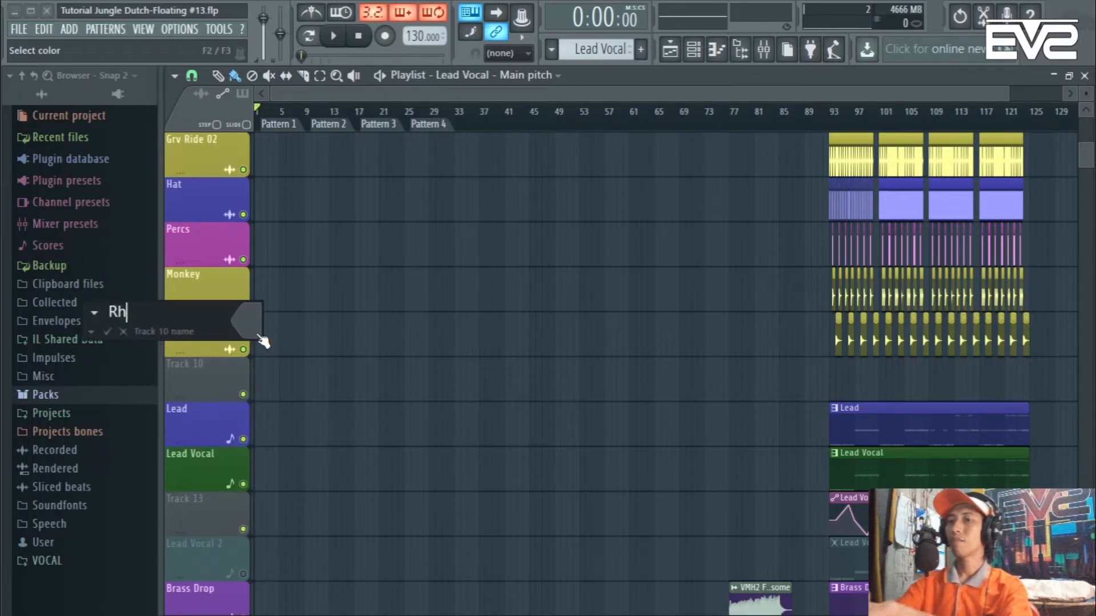
{"action": "left_click", "coordinate": [256, 332]}
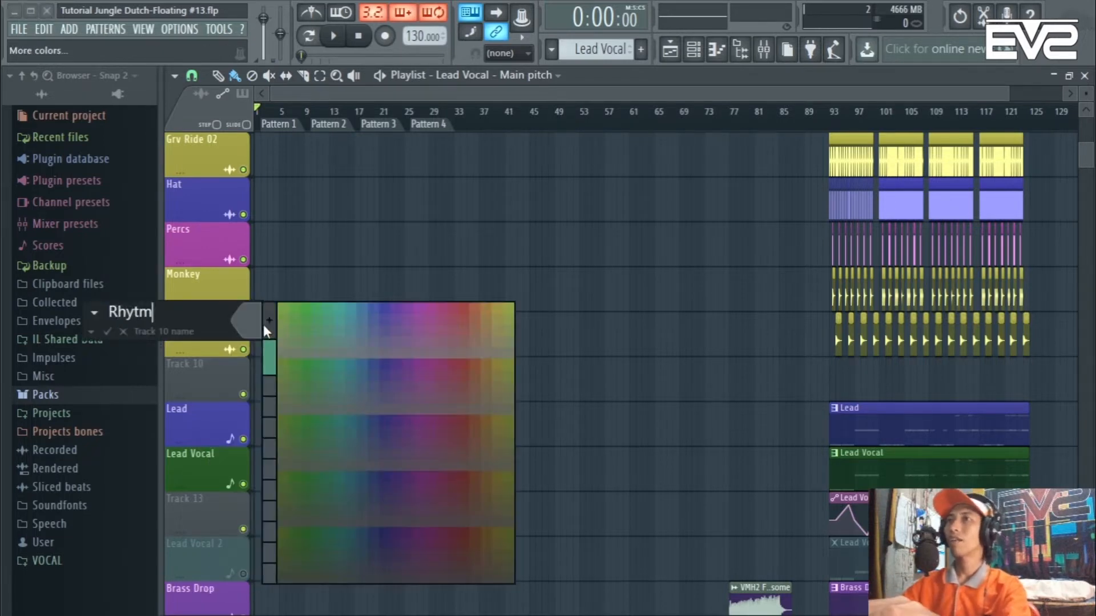
{"action": "left_click", "coordinate": [264, 326]}
{"action": "left_click", "coordinate": [530, 219]}
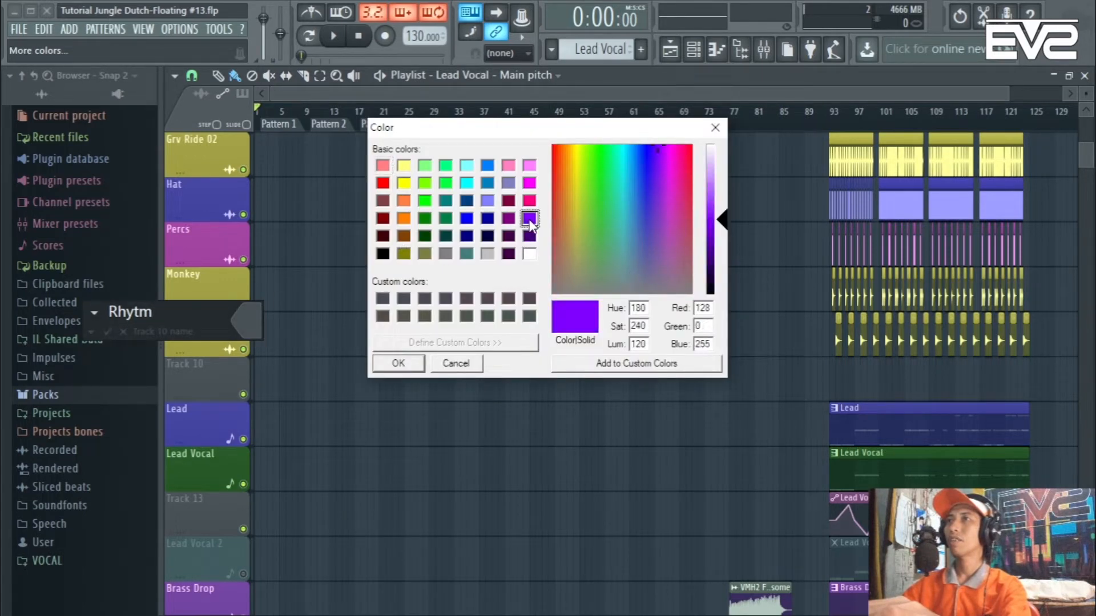
{"action": "left_click", "coordinate": [399, 364]}
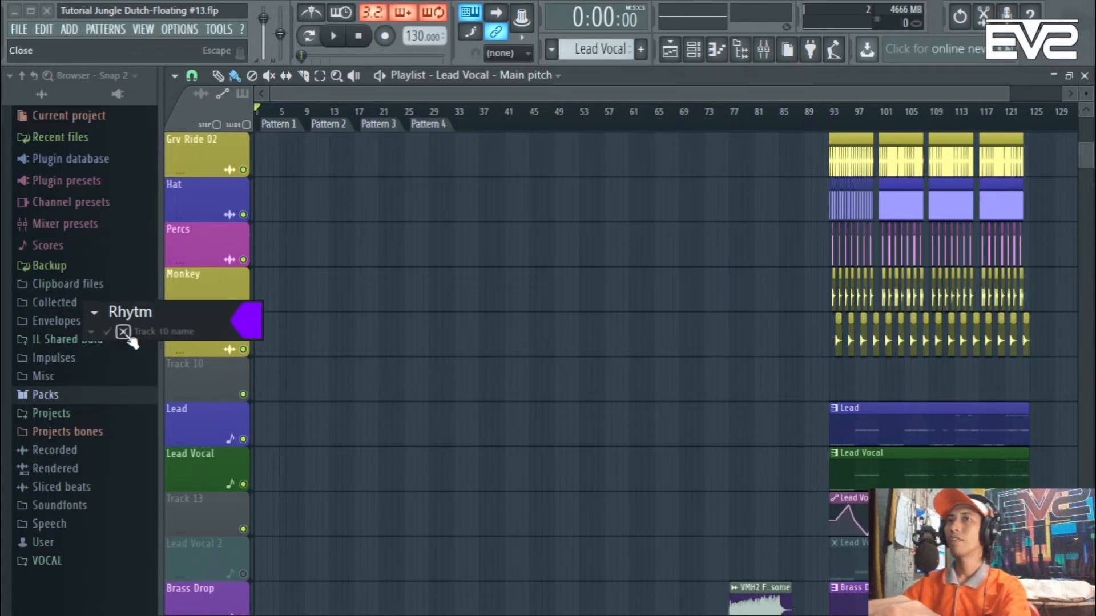
{"action": "left_click", "coordinate": [108, 331]}
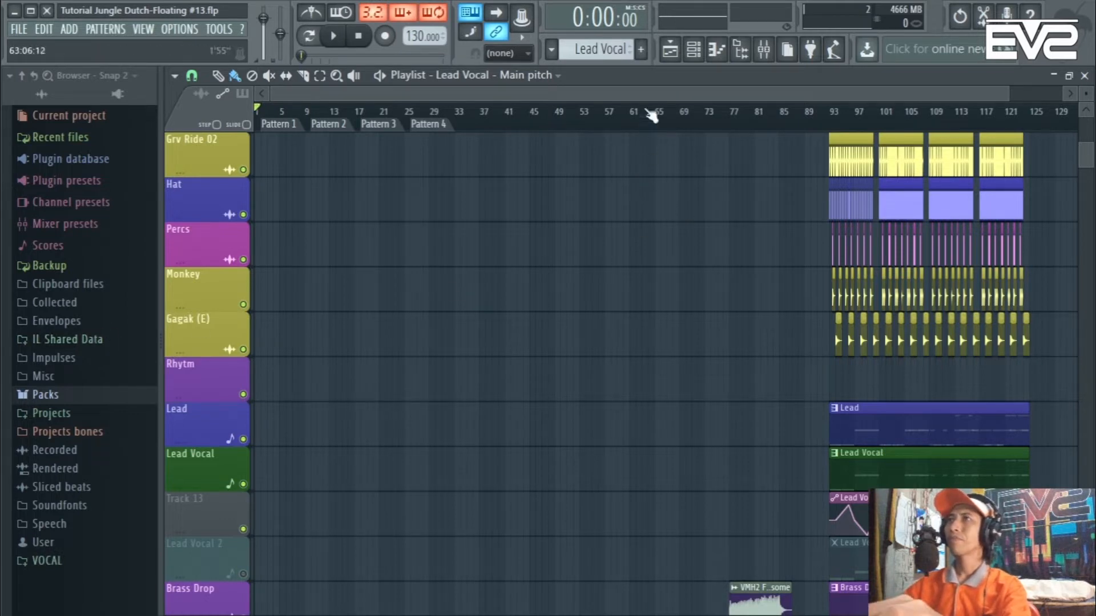
Create a new pattern named "Rhytm-Intro Lagu" and give it the same purple as the Rhytm track
{"action": "left_click", "coordinate": [643, 53]}
{"action": "type", "text": "Rhytm"}
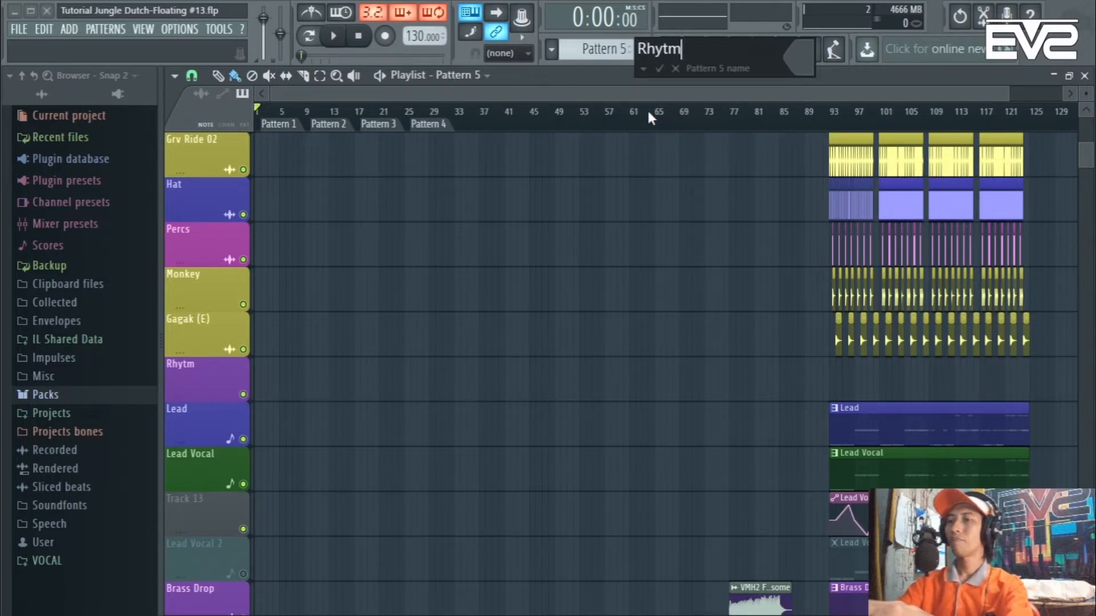
{"action": "type", "text": "-"}
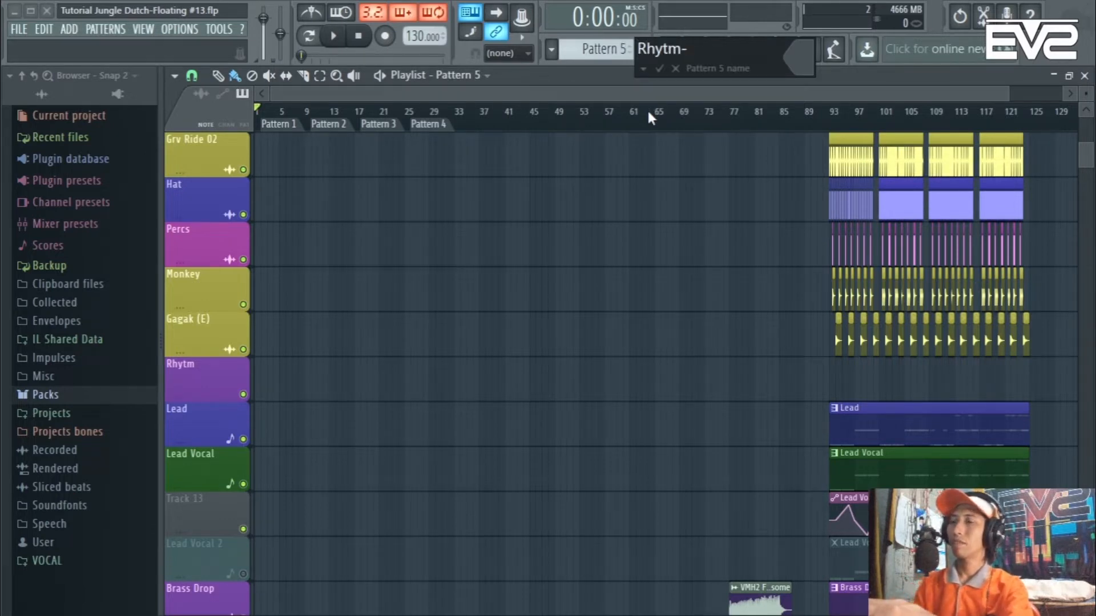
{"action": "type", "text": "Intro"}
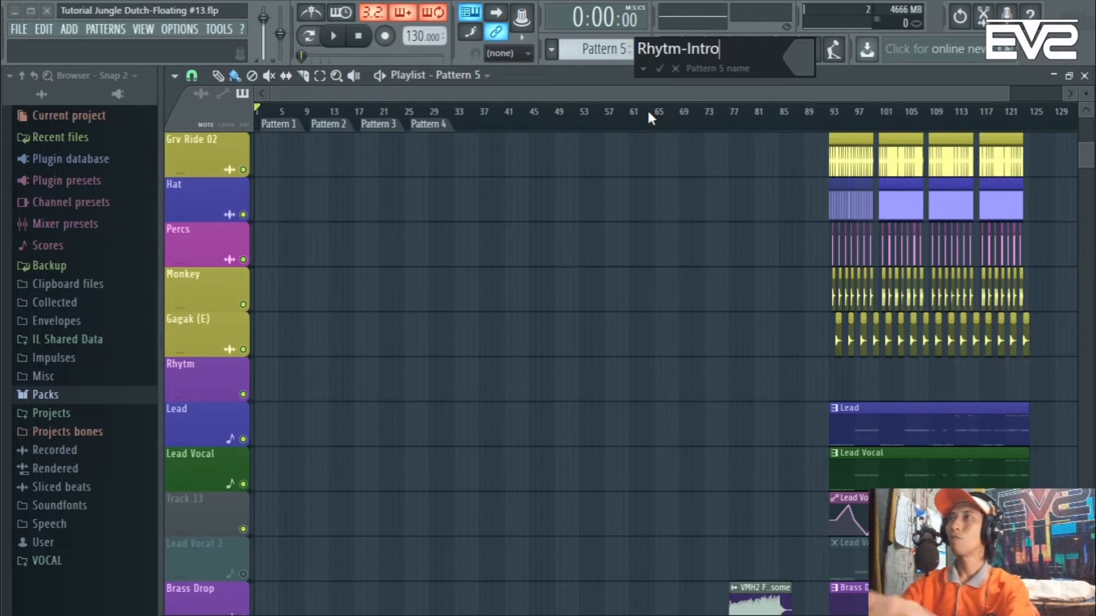
{"action": "type", "text": " Lagui"}
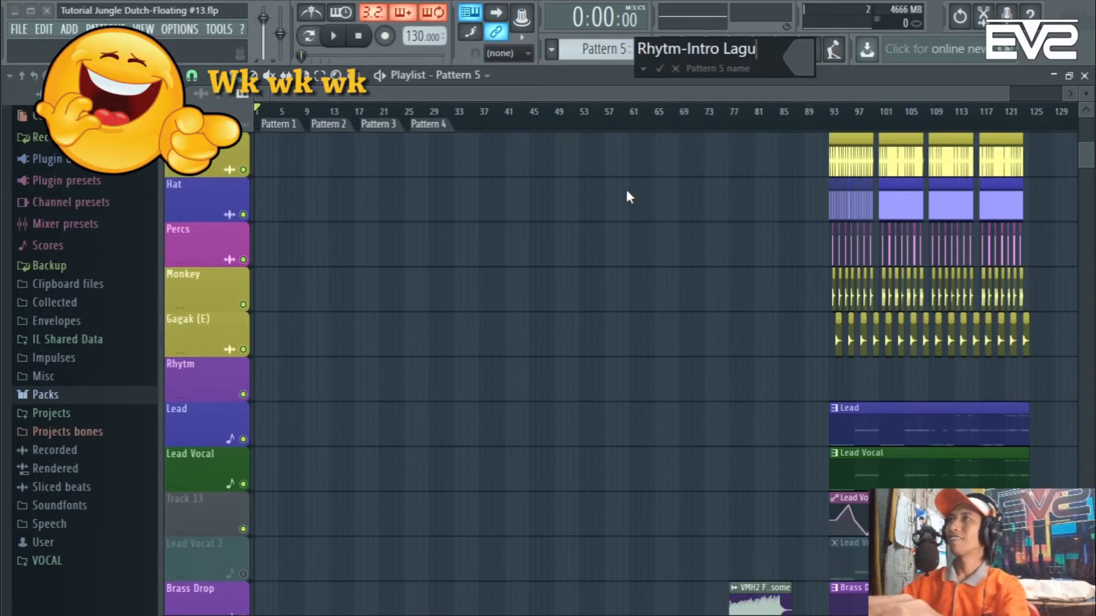
{"action": "left_click", "coordinate": [799, 66]}
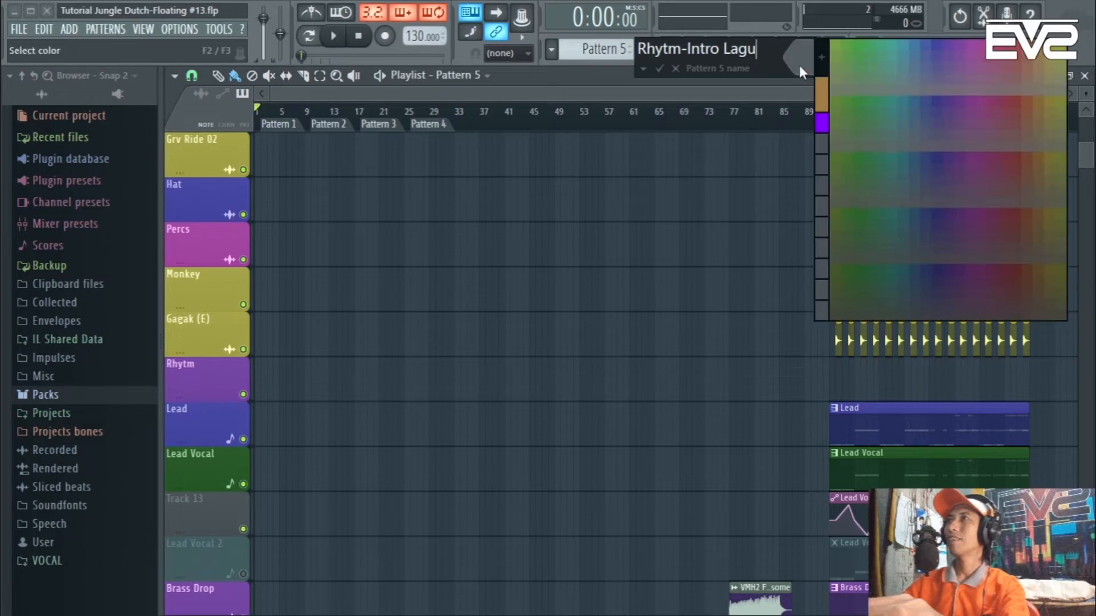
{"action": "left_click", "coordinate": [823, 119]}
{"action": "left_click", "coordinate": [659, 69]}
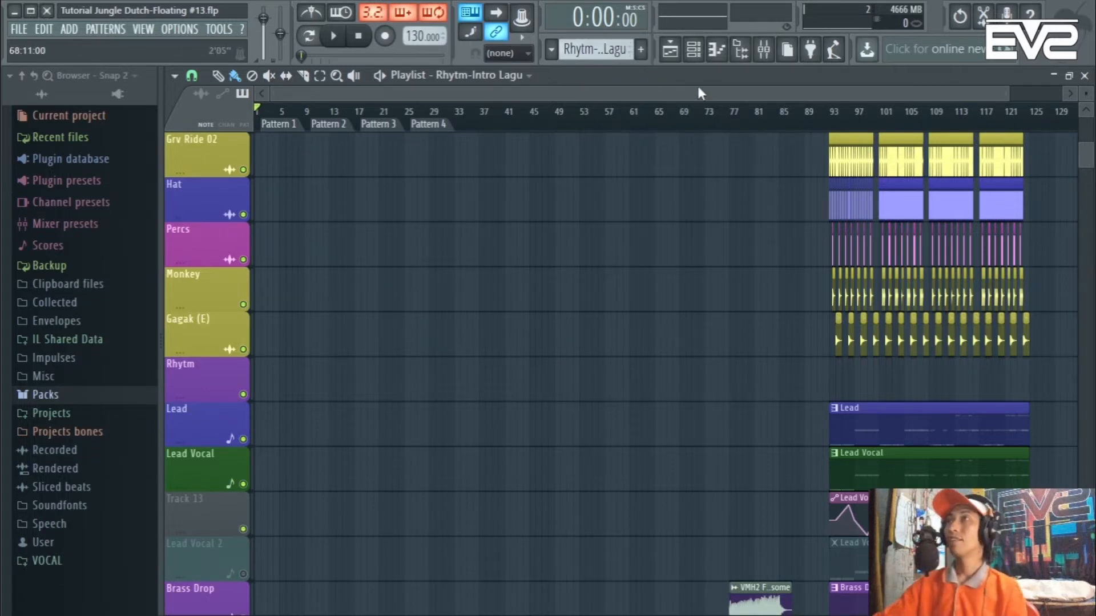
Add a Sakura synth channel to the channel rack and reposition its plugin window
{"action": "left_click", "coordinate": [693, 49]}
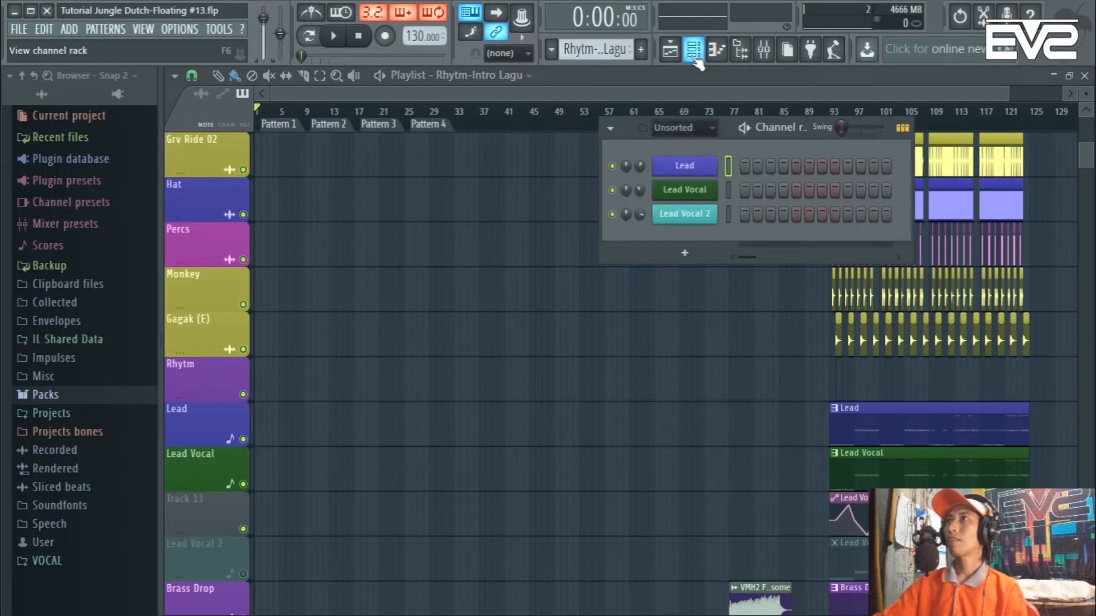
{"action": "left_click", "coordinate": [691, 253]}
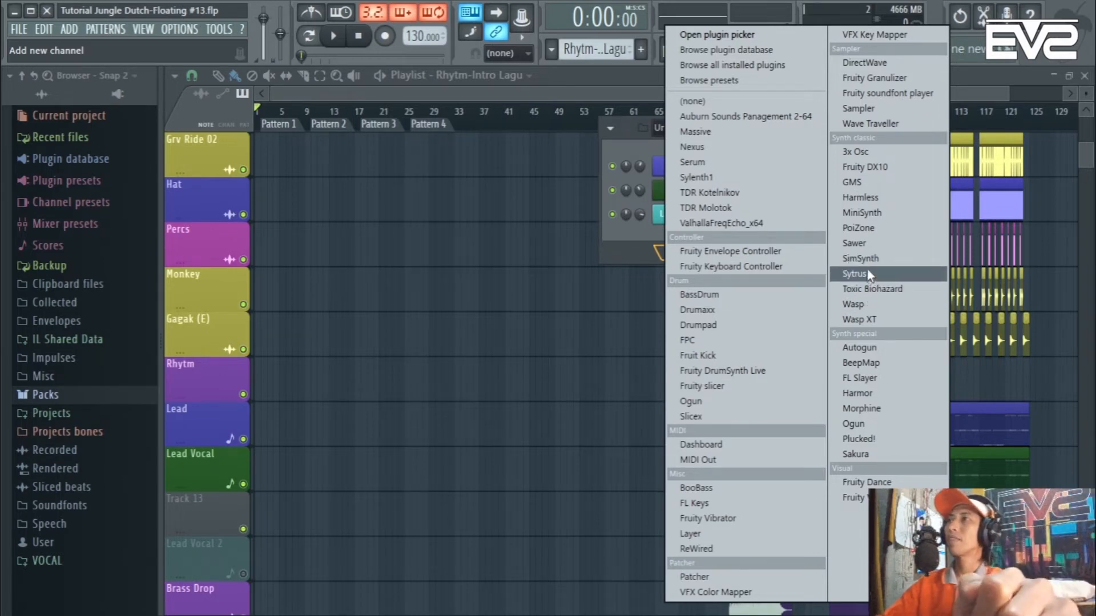
{"action": "left_click", "coordinate": [875, 454]}
{"action": "left_click_drag", "start_coordinate": [584, 192], "coordinate": [644, 139]}
{"action": "left_click_drag", "start_coordinate": [417, 147], "coordinate": [422, 157]}
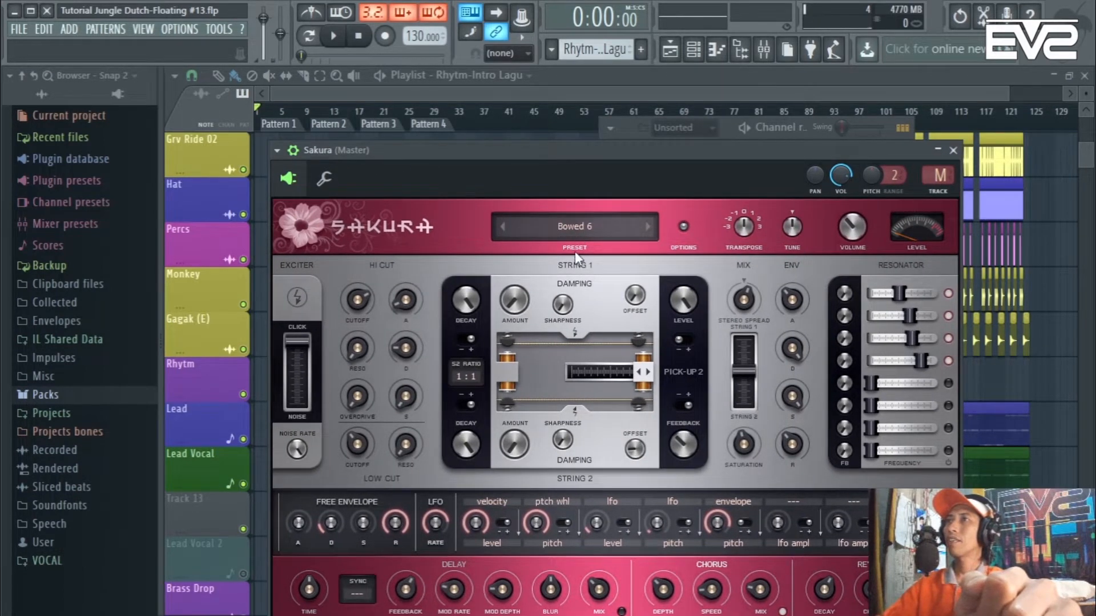
Load the PL Natural Harp preset from Sakura's Sonic Haiku Bank
{"action": "left_click", "coordinate": [576, 225]}
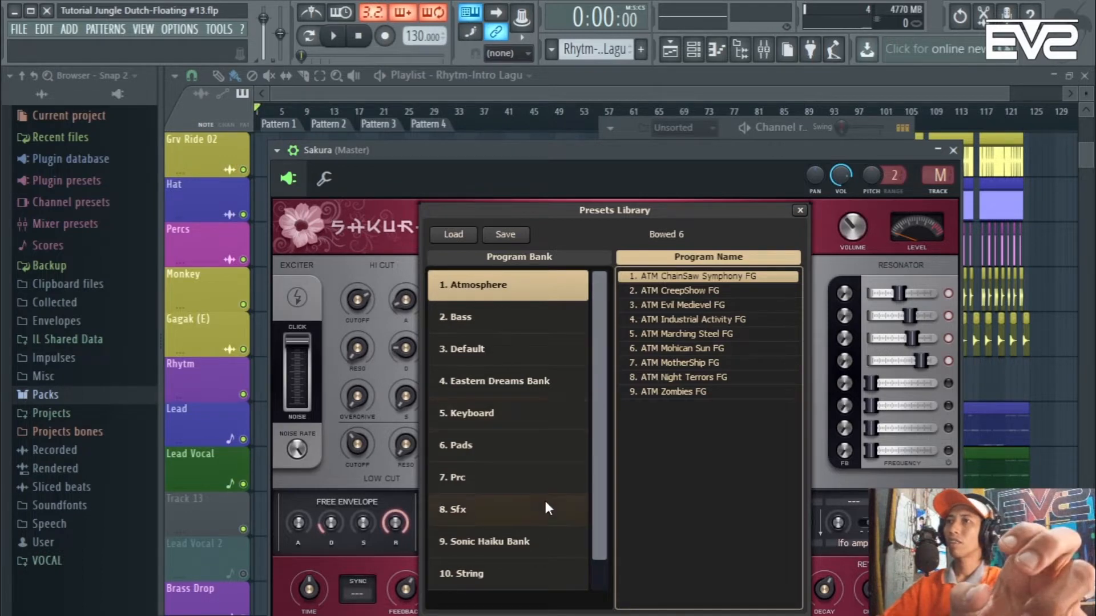
{"action": "left_click", "coordinate": [507, 542]}
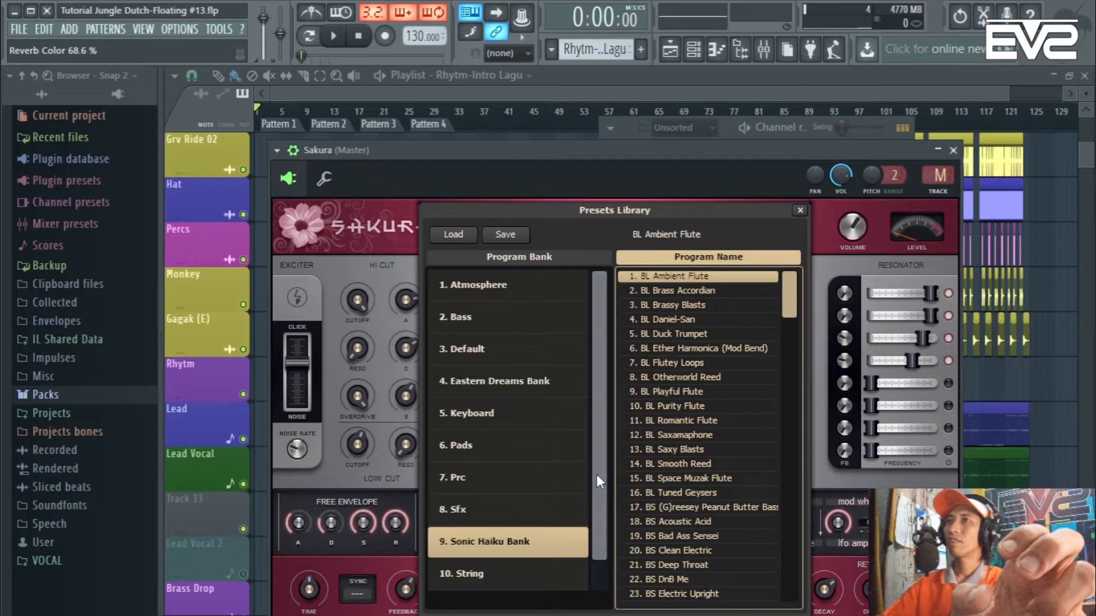
{"action": "scroll", "coordinate": [666, 400], "scroll_direction": "down", "scroll_amount": 5}
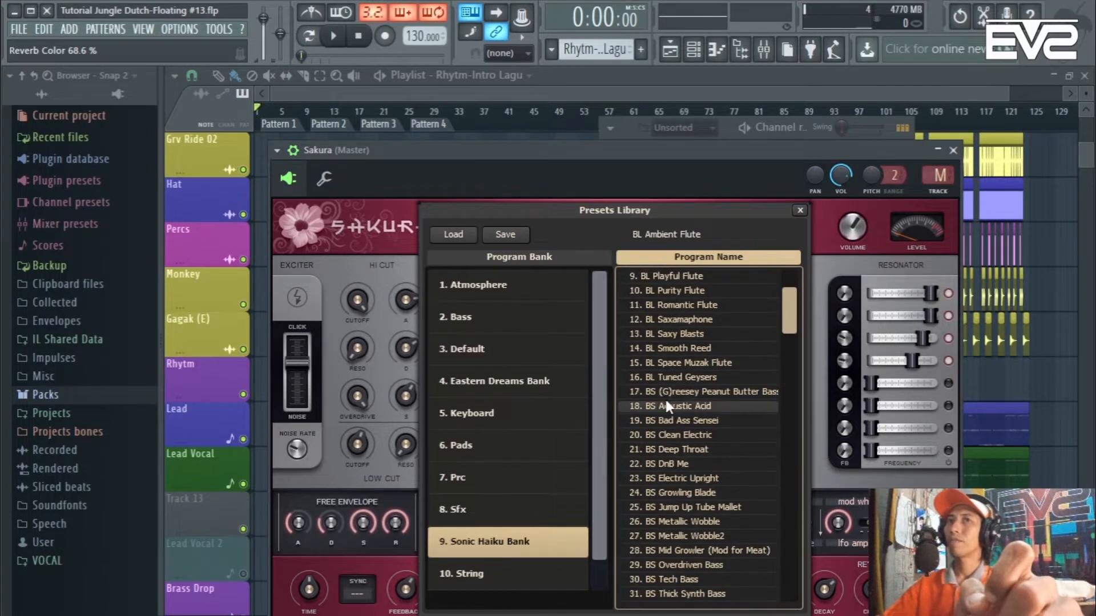
{"action": "scroll", "coordinate": [666, 400], "scroll_direction": "down", "scroll_amount": 6}
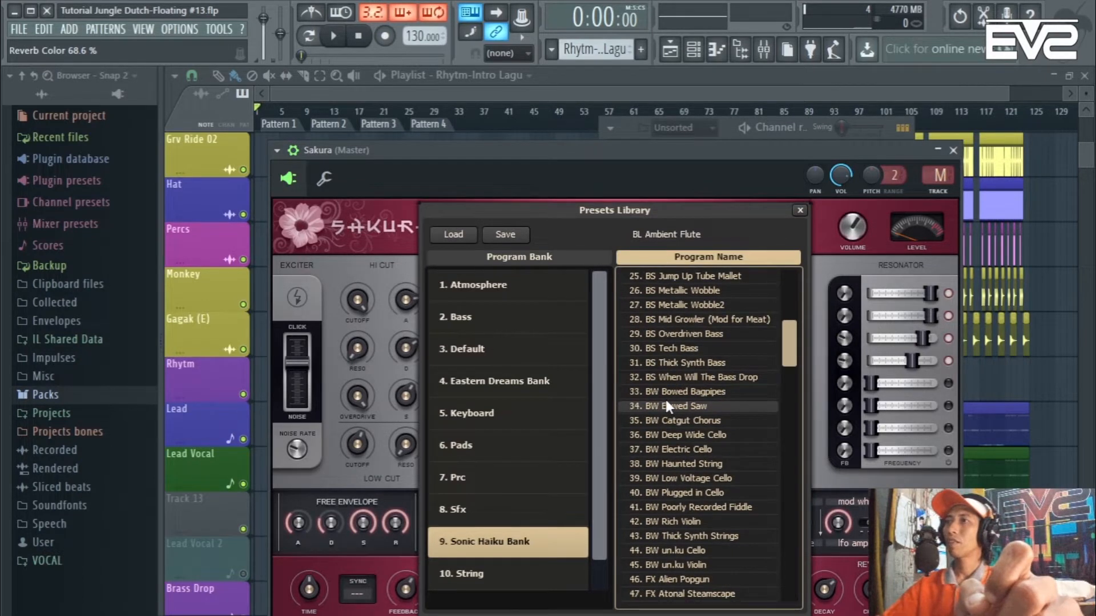
{"action": "scroll", "coordinate": [708, 391], "scroll_direction": "down", "scroll_amount": 2}
{"action": "left_click_drag", "start_coordinate": [785, 375], "coordinate": [785, 483]}
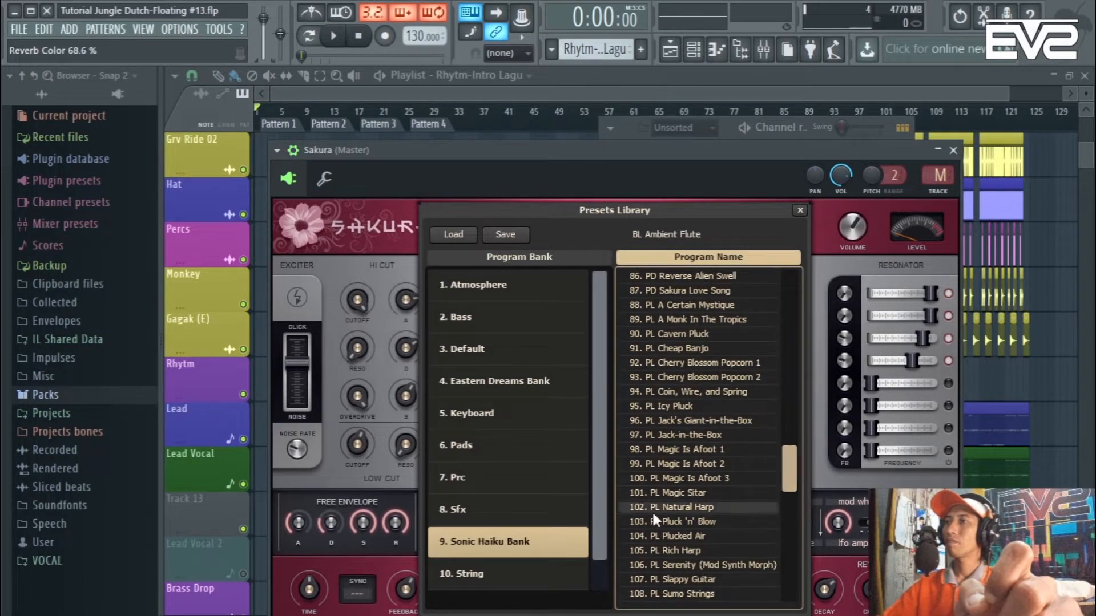
{"action": "left_click_drag", "start_coordinate": [792, 478], "coordinate": [793, 484]}
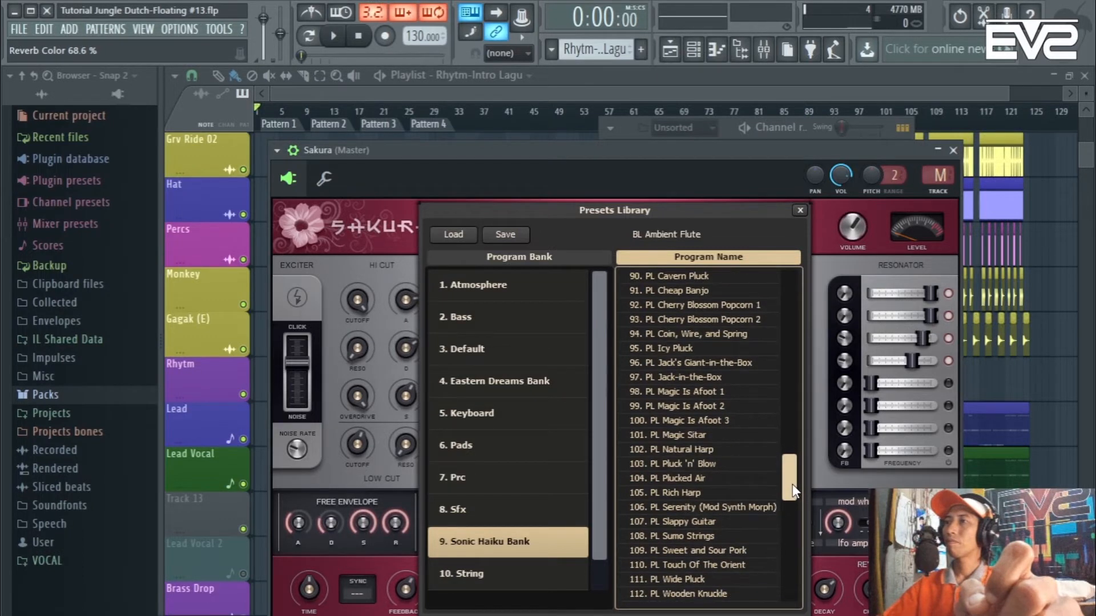
{"action": "left_click", "coordinate": [708, 450]}
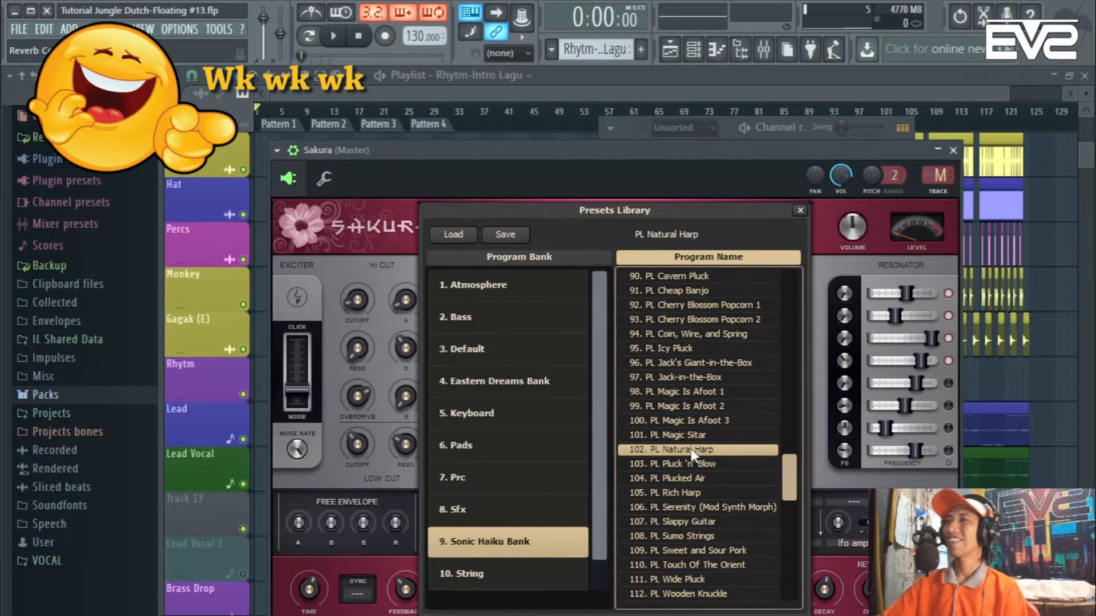
{"action": "double_click", "coordinate": [692, 451]}
{"action": "left_click_drag", "start_coordinate": [543, 152], "coordinate": [559, 125]}
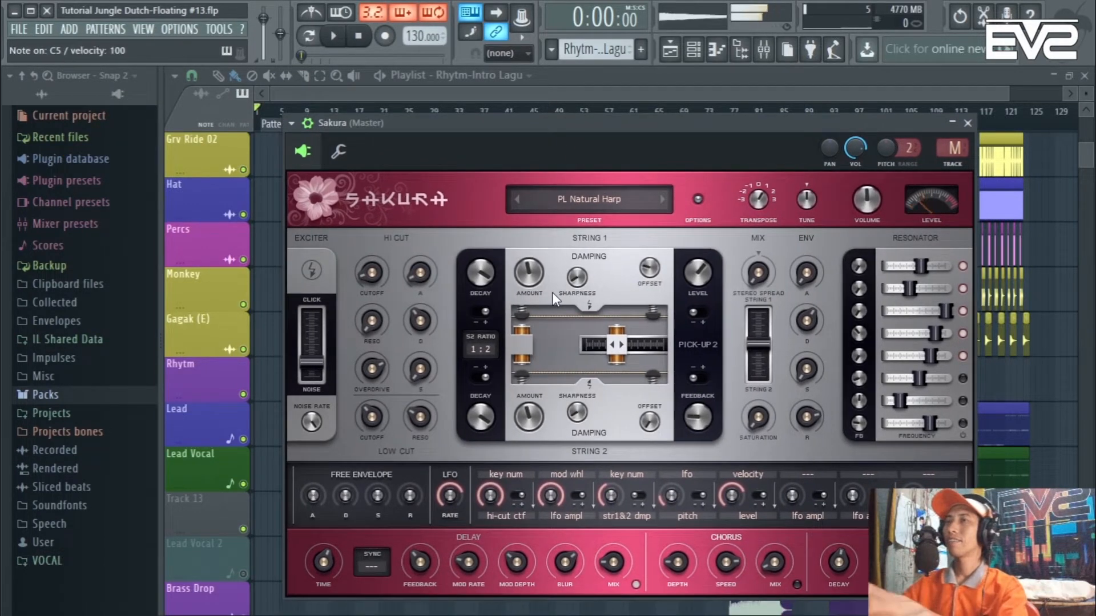
{"action": "key", "text": "c"}
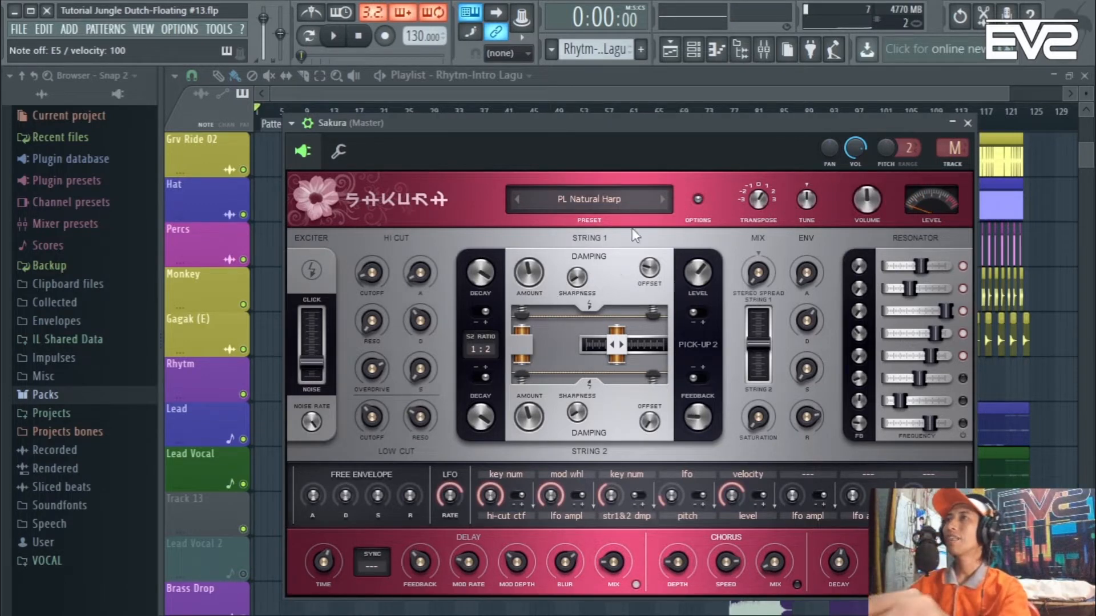
{"action": "left_click_drag", "start_coordinate": [860, 146], "coordinate": [860, 168]}
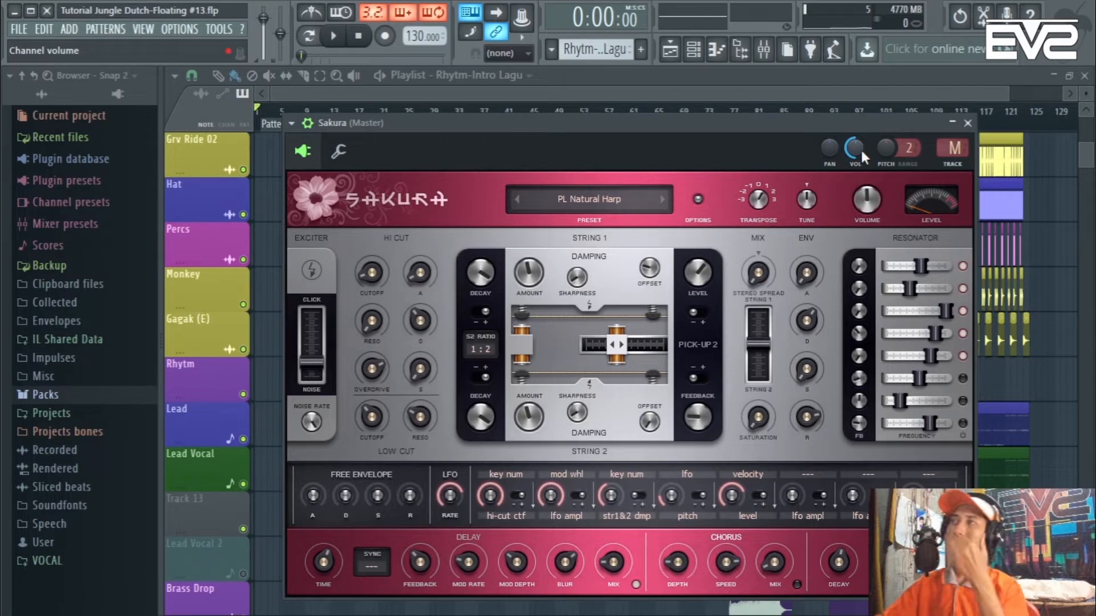
{"action": "left_click_drag", "start_coordinate": [862, 150], "coordinate": [861, 152]}
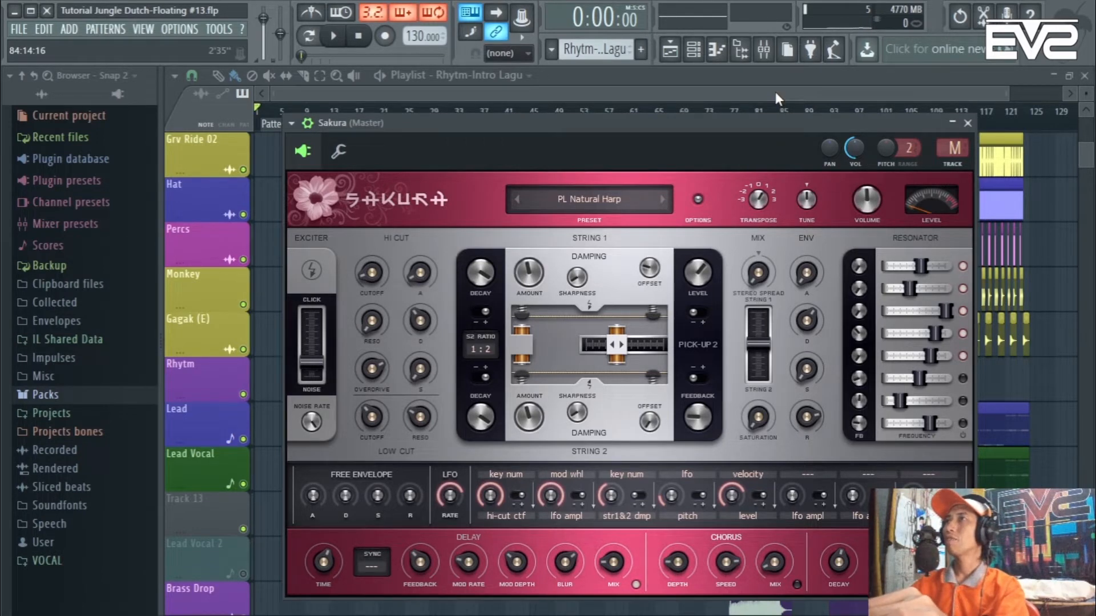
{"action": "key", "text": "Escape"}
Rename the Sakura channel as "Rhytm" and colour it the same purple as the Rhytm track
{"action": "left_click", "coordinate": [698, 53]}
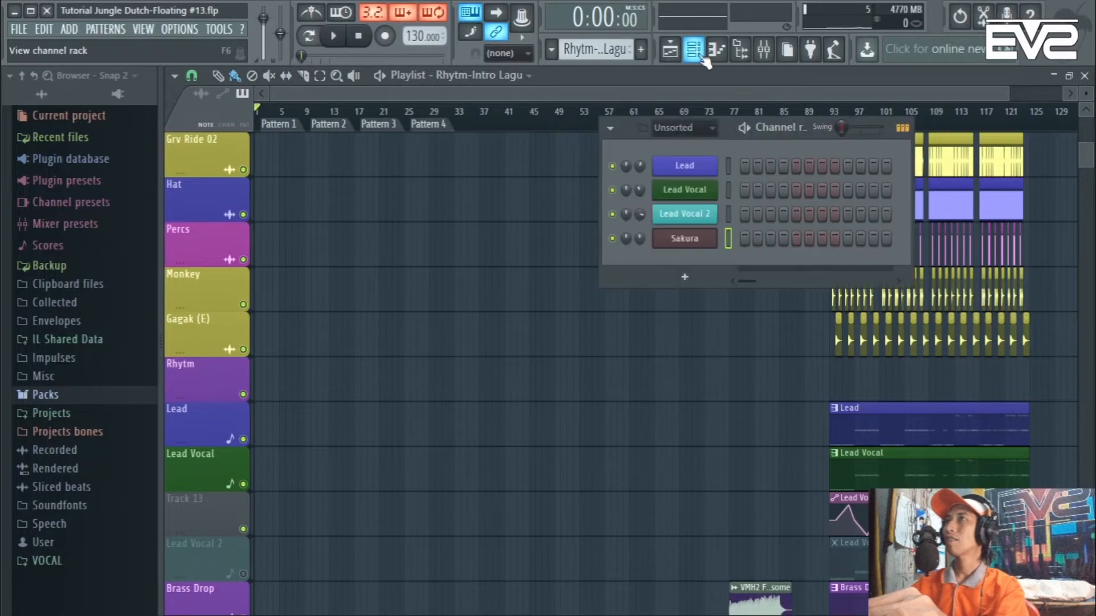
{"action": "right_click", "coordinate": [690, 248]}
{"action": "left_click", "coordinate": [741, 258]}
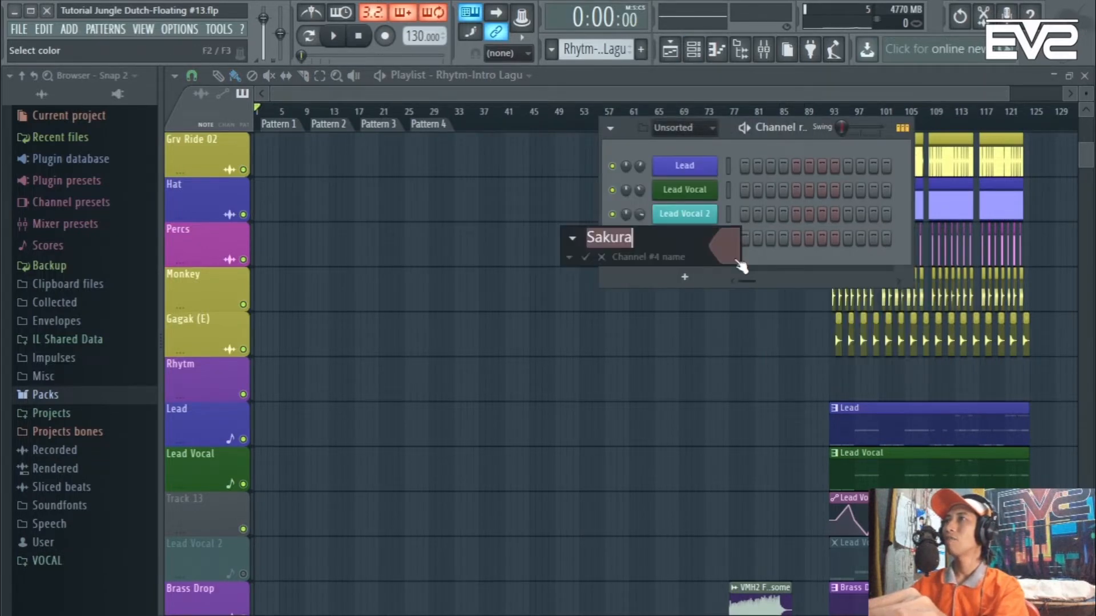
{"action": "type", "text": "Rhytm"}
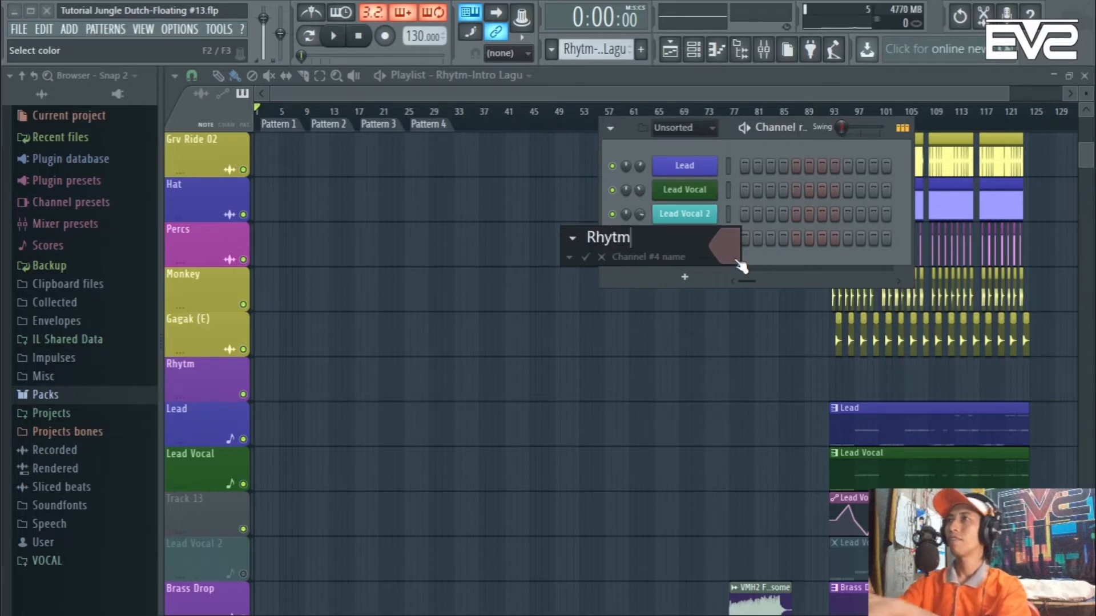
{"action": "left_click", "coordinate": [735, 257]}
{"action": "left_click", "coordinate": [751, 306]}
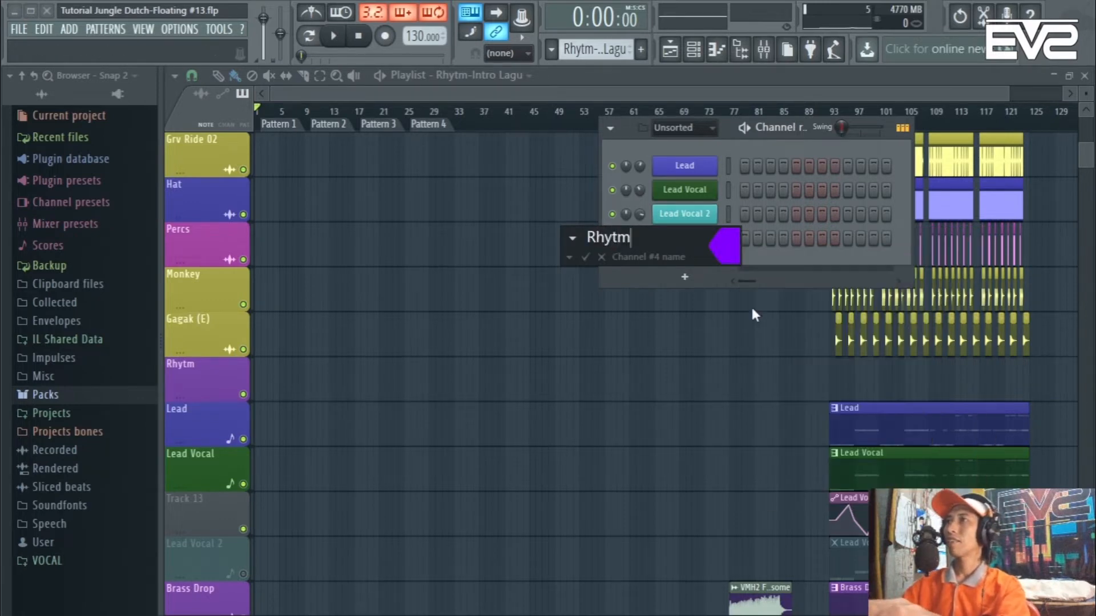
{"action": "left_click", "coordinate": [587, 261]}
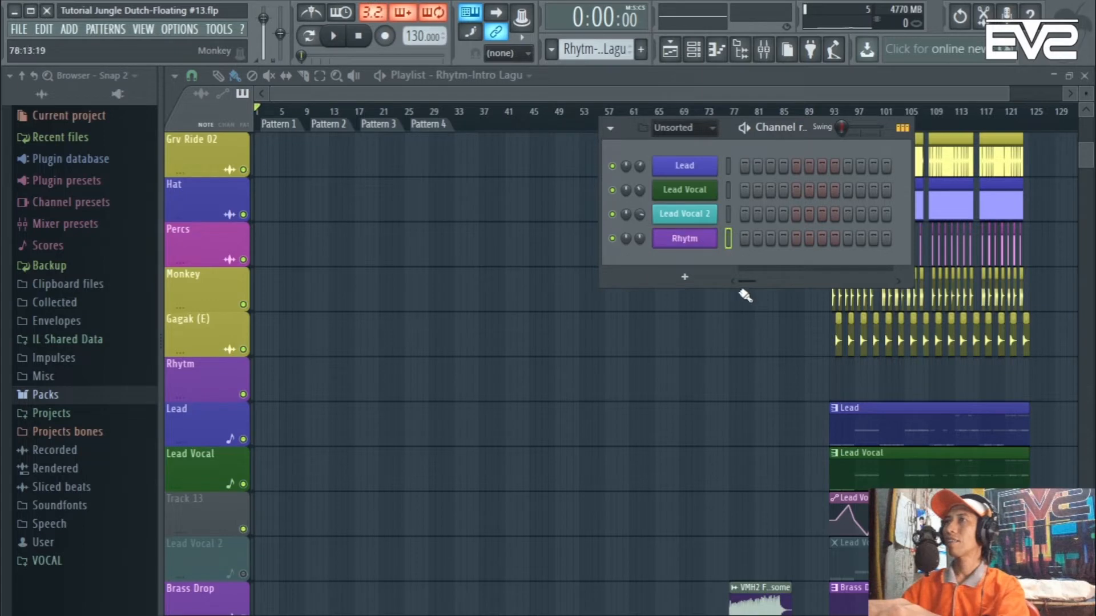
Open the Rhytm channel's piano roll and audition the harp on C5 and C4
{"action": "right_click", "coordinate": [679, 238]}
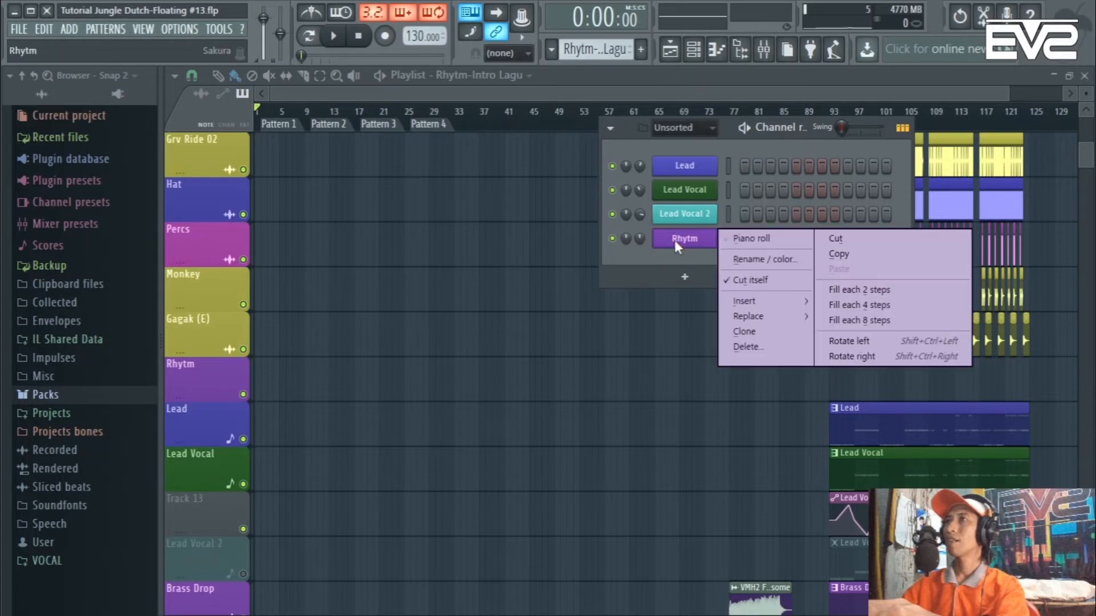
{"action": "left_click", "coordinate": [744, 240]}
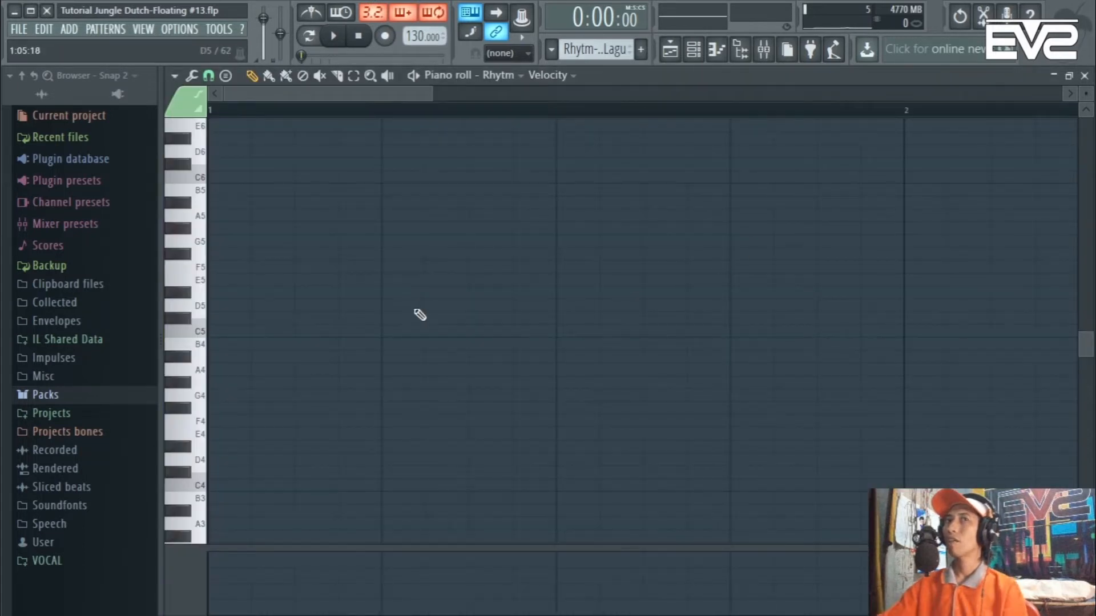
{"action": "left_click", "coordinate": [200, 334]}
{"action": "left_click", "coordinate": [196, 330]}
{"action": "left_click", "coordinate": [199, 489]}
{"action": "left_click", "coordinate": [198, 332]}
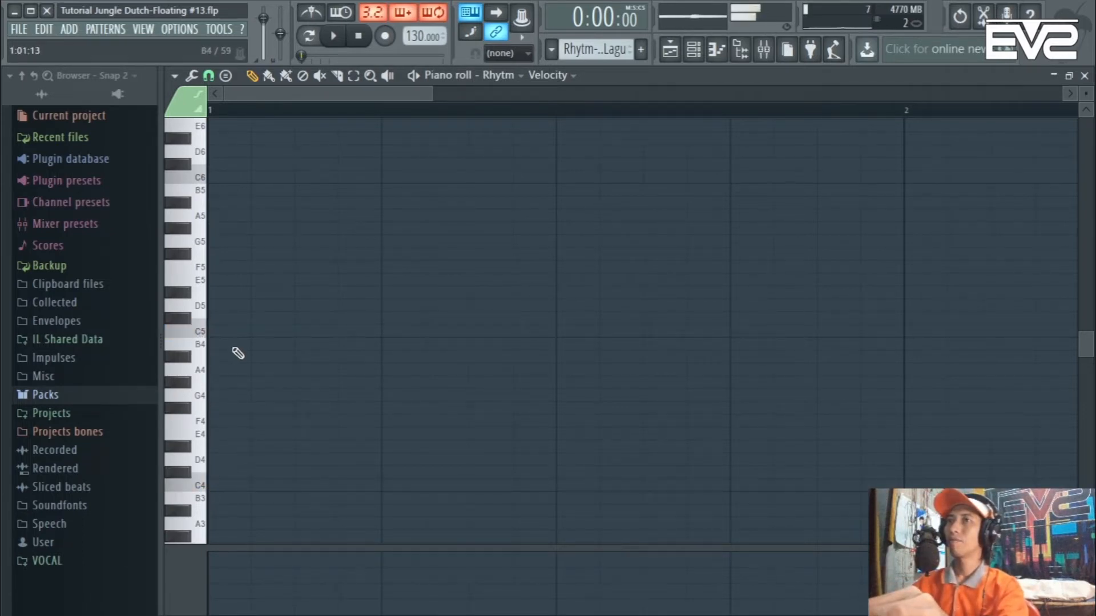
Audition the harp's upper octaves, including the notes around A5, to judge the pitch range
{"action": "scroll", "coordinate": [223, 320], "scroll_direction": "up", "scroll_amount": 3}
{"action": "left_click", "coordinate": [203, 261]}
{"action": "scroll", "coordinate": [228, 314], "scroll_direction": "up", "scroll_amount": 3}
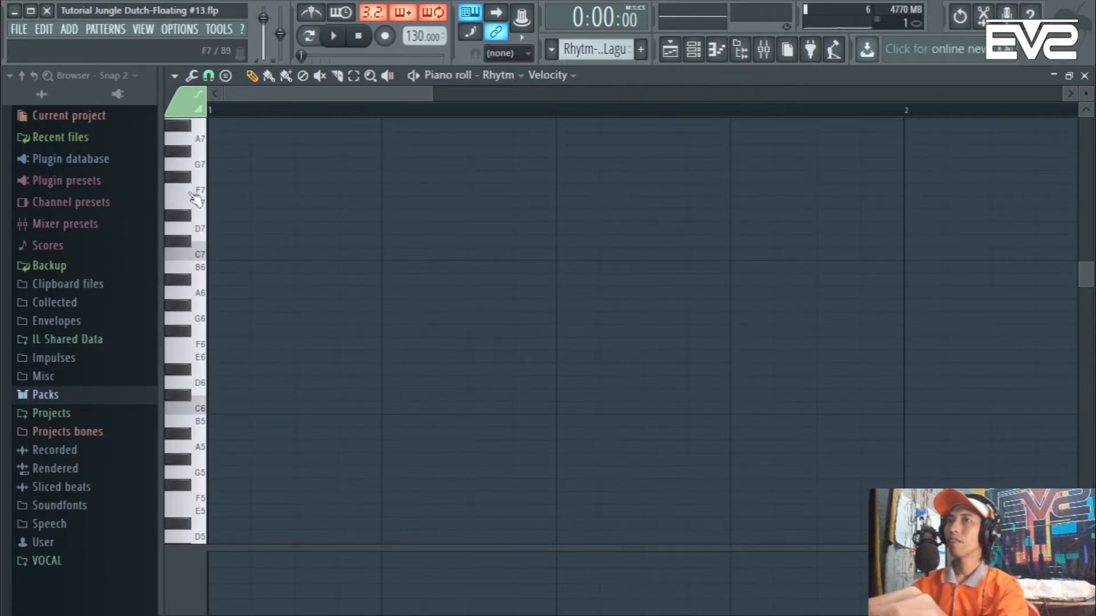
{"action": "scroll", "coordinate": [204, 288], "scroll_direction": "down", "scroll_amount": 1}
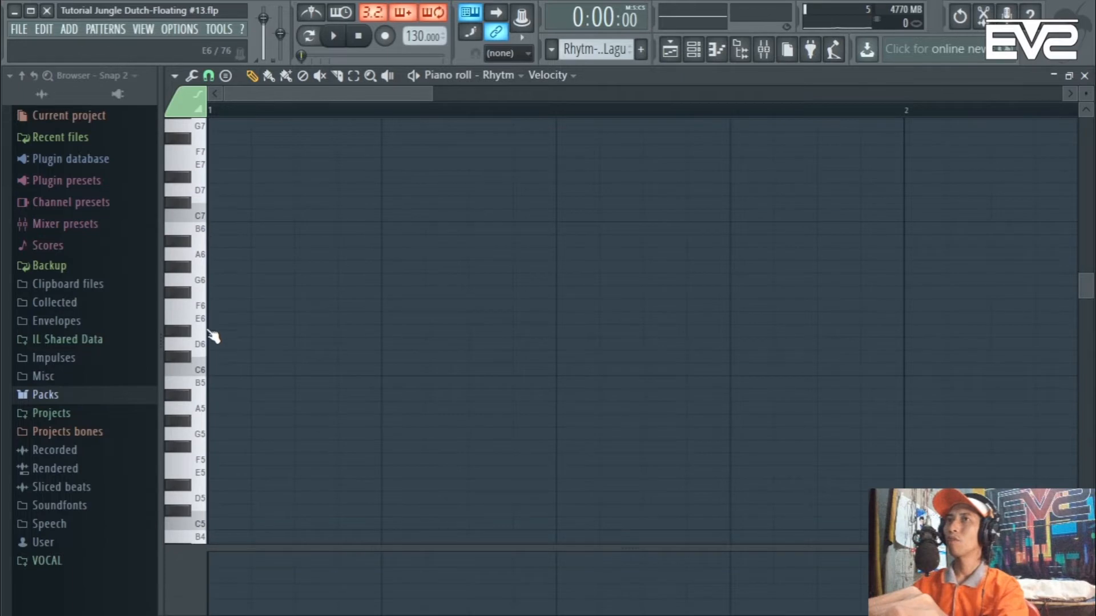
{"action": "scroll", "coordinate": [223, 376], "scroll_direction": "down", "scroll_amount": 1}
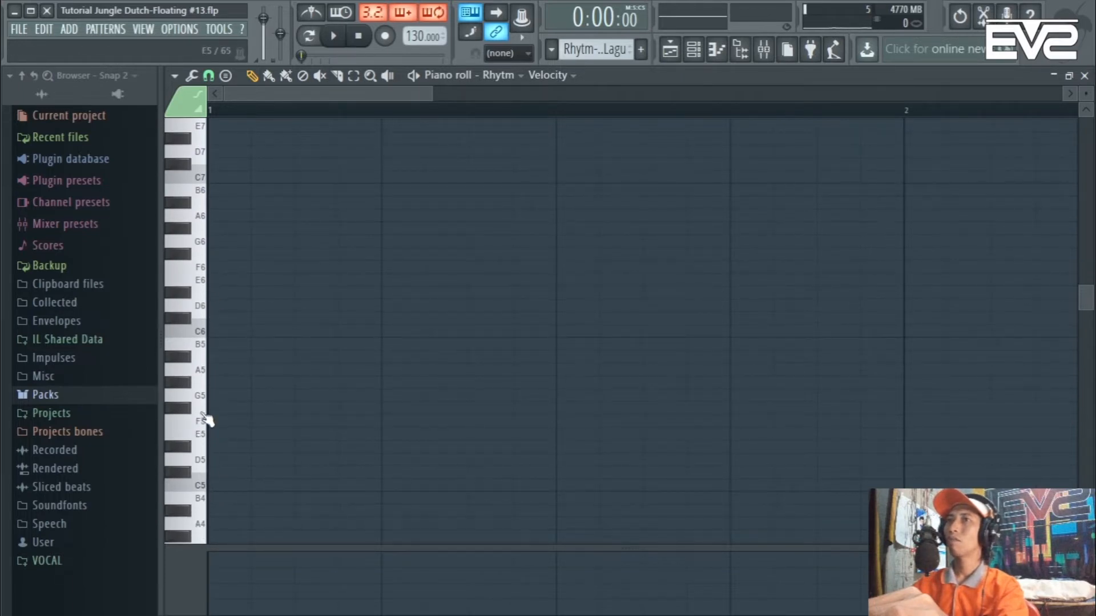
{"action": "left_click", "coordinate": [204, 378]}
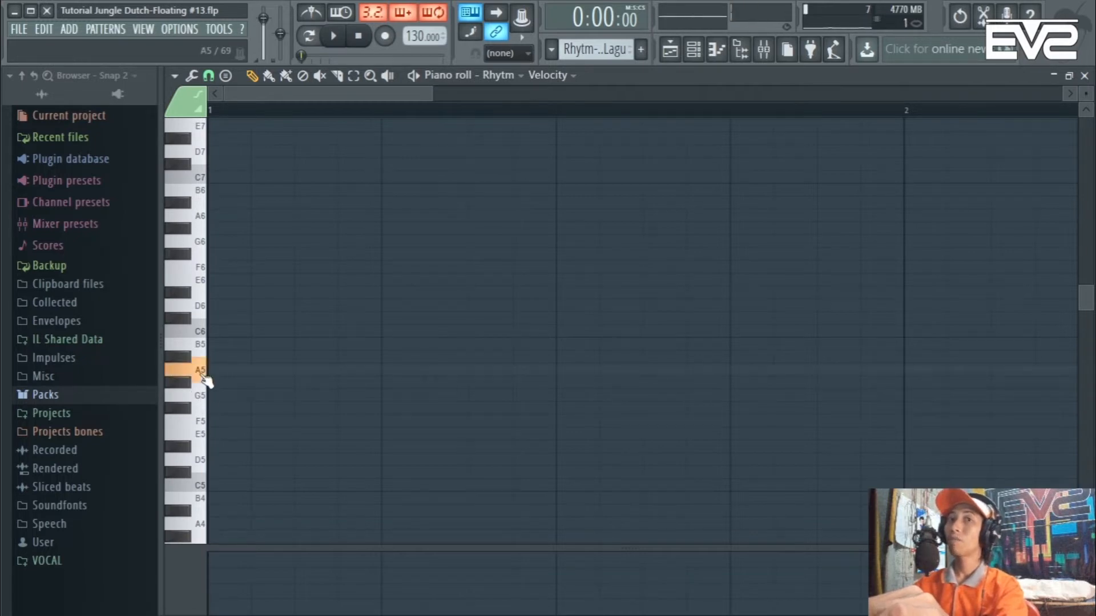
{"action": "left_click_drag", "start_coordinate": [204, 375], "coordinate": [204, 430]}
{"action": "scroll", "coordinate": [205, 453], "scroll_direction": "down", "scroll_amount": 5}
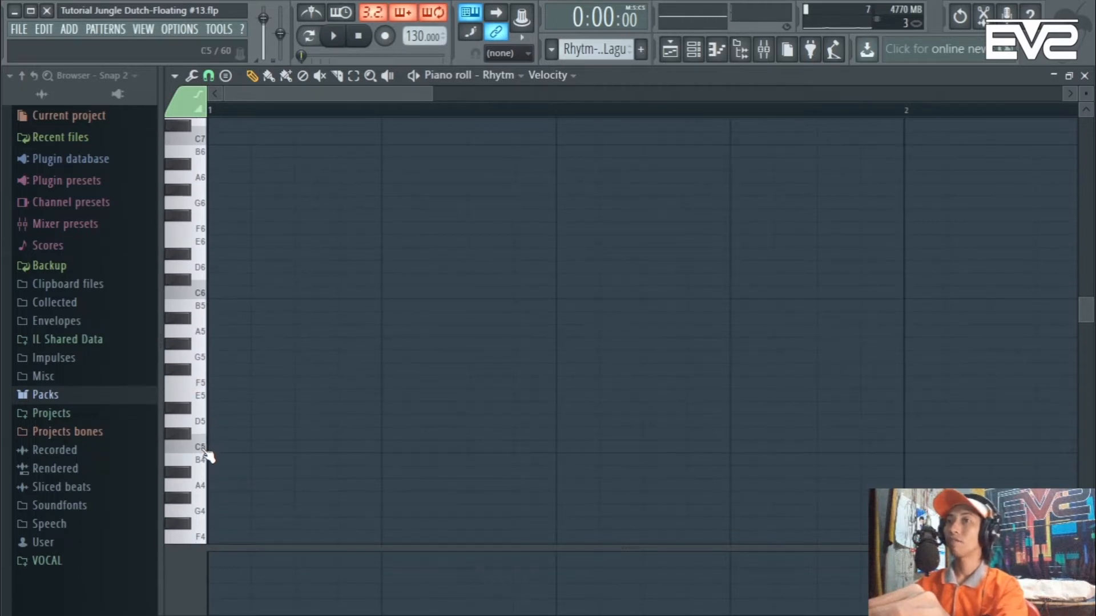
Audition the harp's lowest octaves and work back up towards A3
{"action": "scroll", "coordinate": [205, 454], "scroll_direction": "down", "scroll_amount": 7}
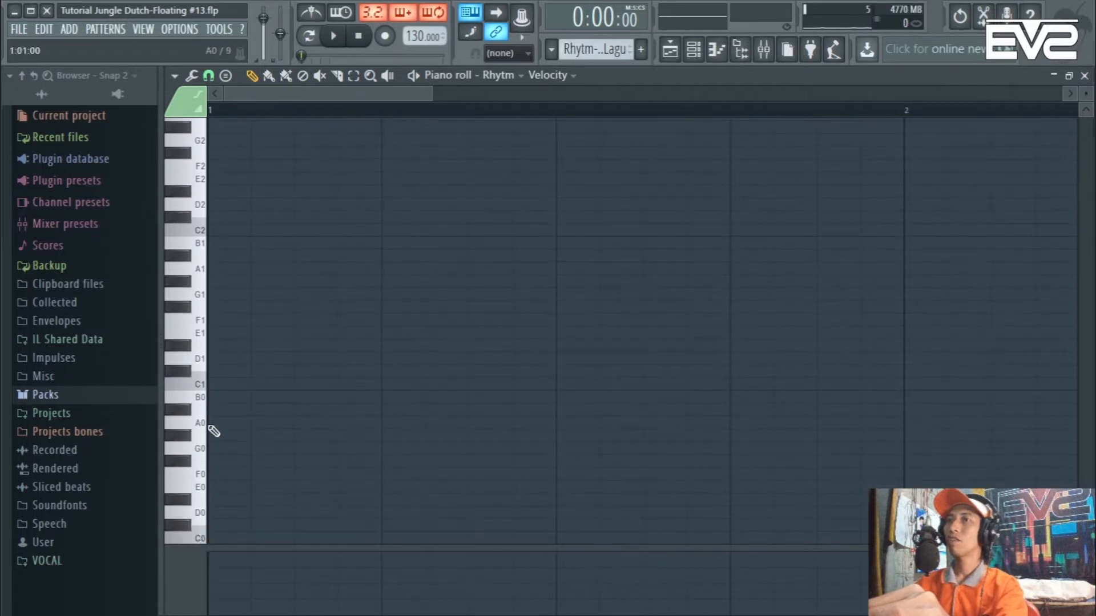
{"action": "left_click", "coordinate": [204, 401]}
{"action": "scroll", "coordinate": [210, 347], "scroll_direction": "up", "scroll_amount": 1}
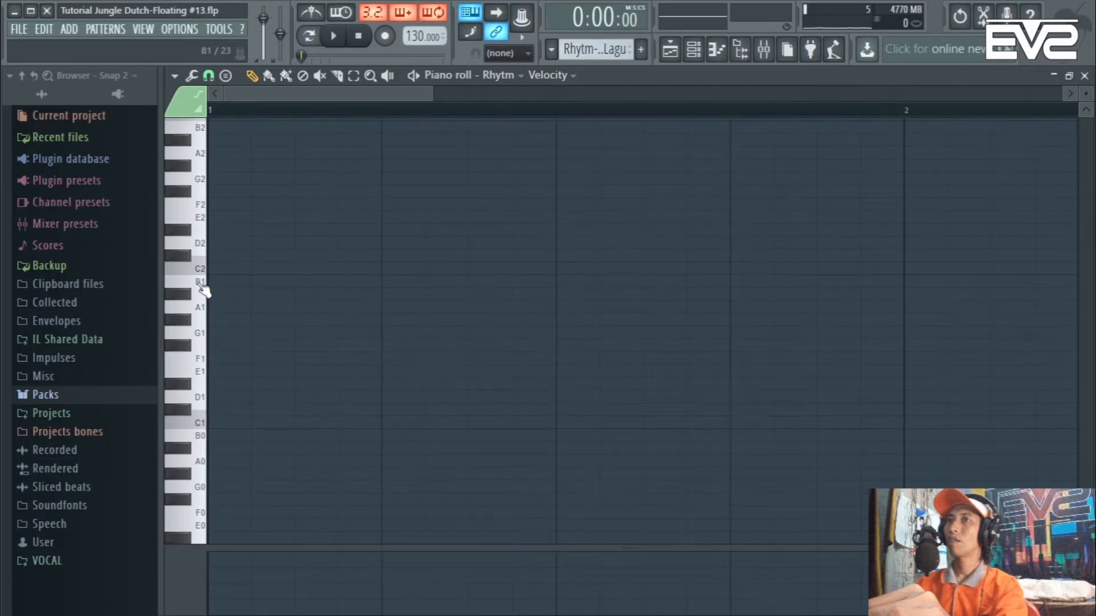
{"action": "scroll", "coordinate": [206, 377], "scroll_direction": "up", "scroll_amount": 2}
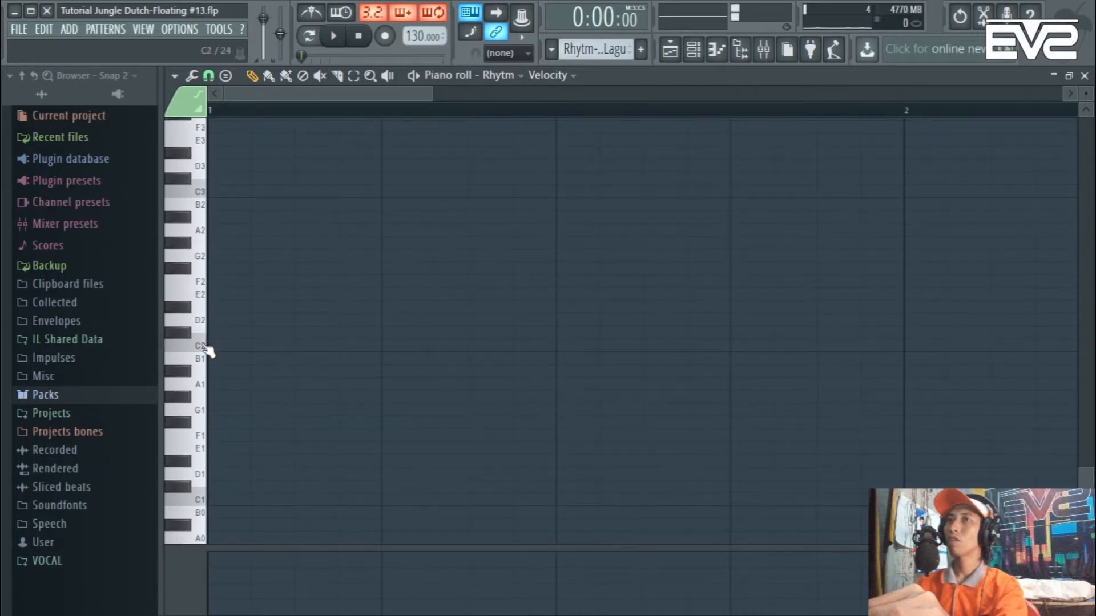
{"action": "scroll", "coordinate": [205, 347], "scroll_direction": "up", "scroll_amount": 2}
{"action": "left_click", "coordinate": [205, 287]}
{"action": "scroll", "coordinate": [219, 327], "scroll_direction": "up", "scroll_amount": 2}
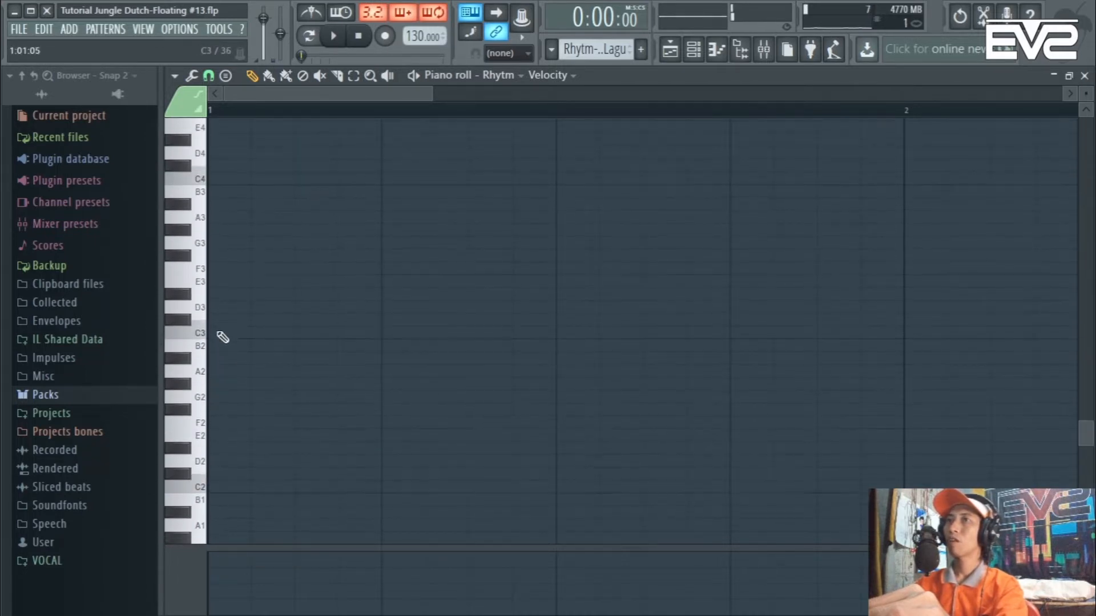
{"action": "scroll", "coordinate": [206, 350], "scroll_direction": "up", "scroll_amount": 3}
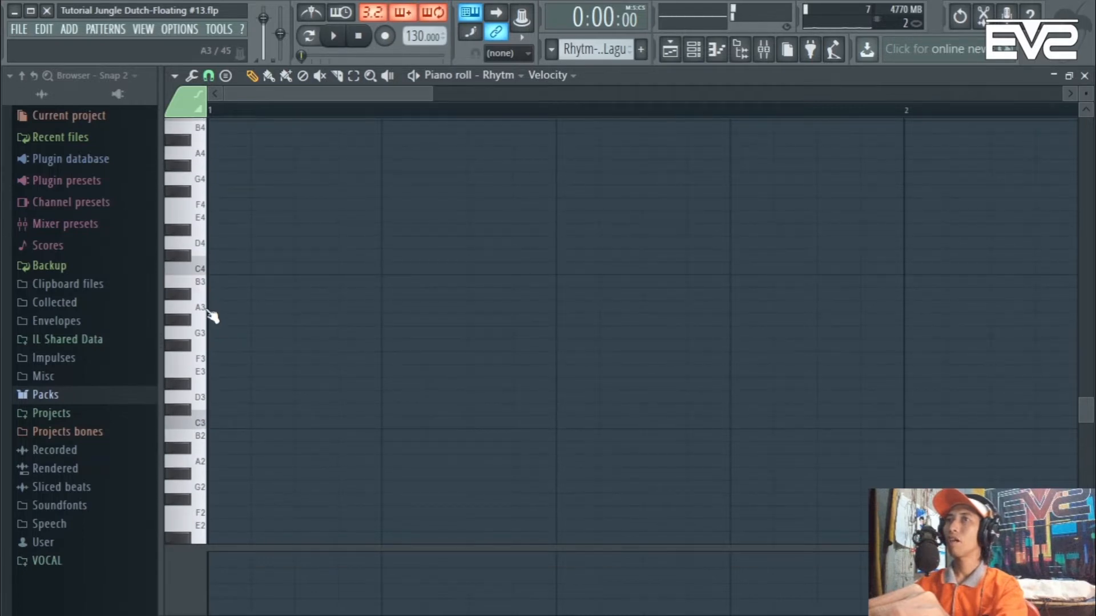
Place a note on C7 at the start of bar 1, compare the octaves and move the note down to C6
{"action": "scroll", "coordinate": [215, 333], "scroll_direction": "up", "scroll_amount": 15}
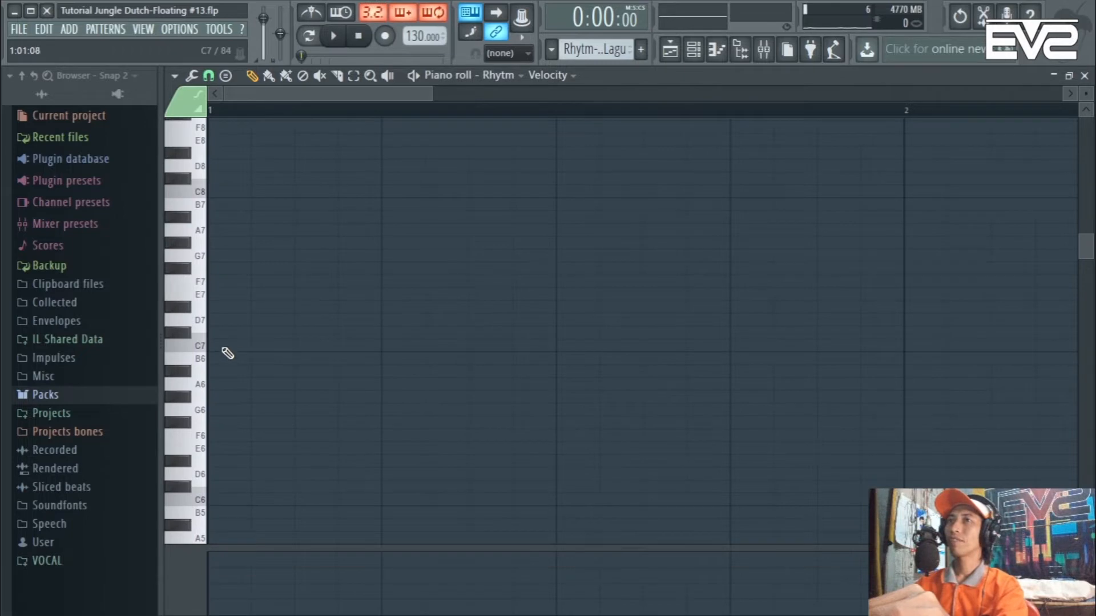
{"action": "double_click", "coordinate": [218, 346]}
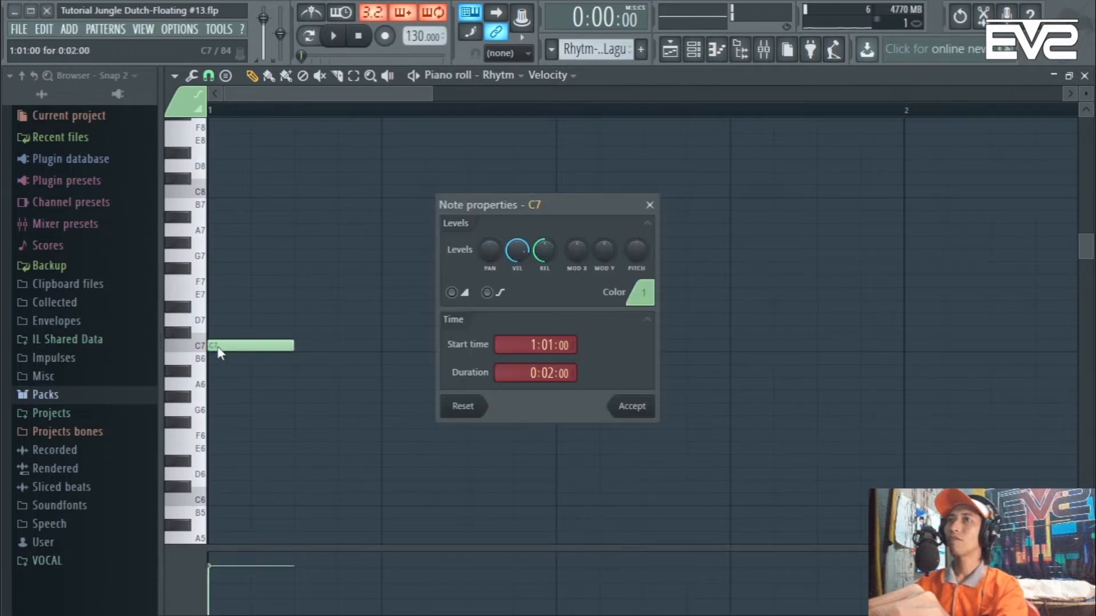
{"action": "left_click", "coordinate": [649, 204]}
{"action": "scroll", "coordinate": [325, 416], "scroll_direction": "down", "scroll_amount": 1}
{"action": "left_click", "coordinate": [197, 465]}
{"action": "left_click", "coordinate": [194, 303]}
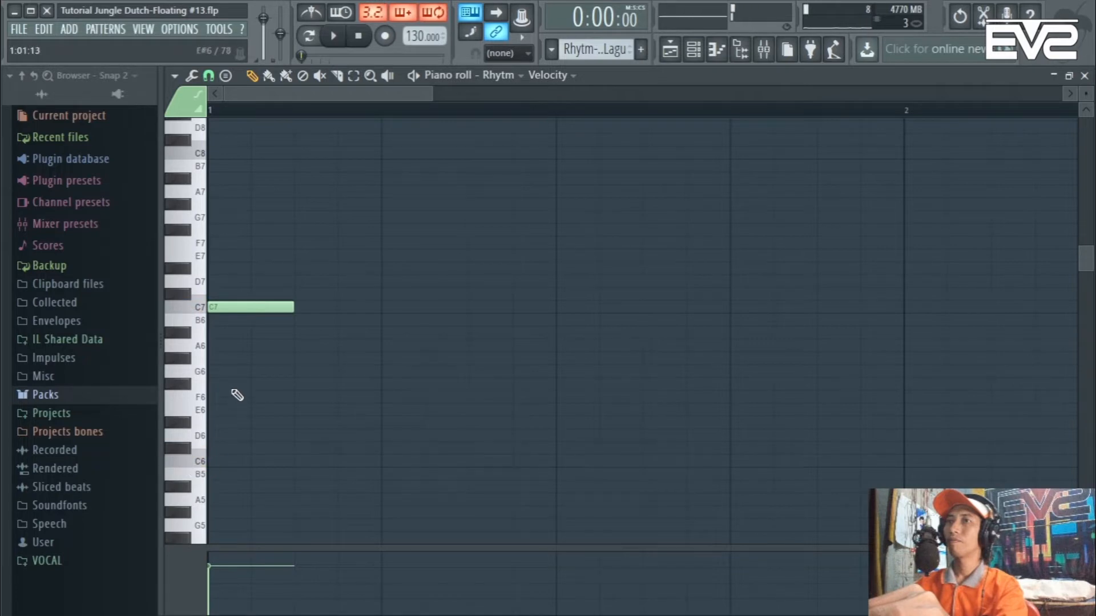
{"action": "scroll", "coordinate": [234, 382], "scroll_direction": "up", "scroll_amount": 1}
{"action": "scroll", "coordinate": [228, 311], "scroll_direction": "down", "scroll_amount": 2}
{"action": "left_click_drag", "start_coordinate": [225, 280], "coordinate": [217, 436]}
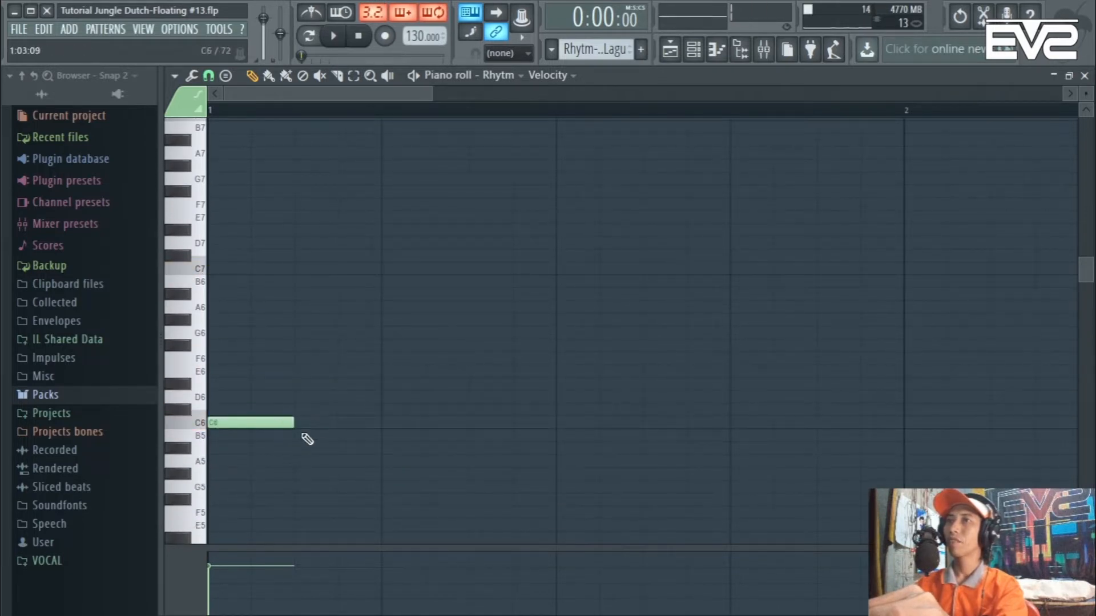
Shorten the C6 note to one step on the off-beat and duplicate it into four off-beat notes across bar 1
{"action": "scroll", "coordinate": [293, 445], "scroll_direction": "down", "scroll_amount": 3}
{"action": "mouse_move", "coordinate": [233, 426]}
{"action": "left_mouse_down"}
{"action": "mouse_move", "coordinate": [282, 426]}
{"action": "mouse_move", "coordinate": [271, 394]}
{"action": "mouse_move", "coordinate": [336, 431]}
{"action": "mouse_move", "coordinate": [360, 430]}
{"action": "left_mouse_up"}
{"action": "key", "text": "ctrl+b"}
{"action": "left_click_drag", "start_coordinate": [423, 467], "coordinate": [258, 341]}
{"action": "key", "text": "ctrl+b"}
{"action": "left_click_drag", "start_coordinate": [393, 426], "coordinate": [460, 427]}
{"action": "scroll", "coordinate": [457, 428], "scroll_direction": "down", "scroll_amount": 1}
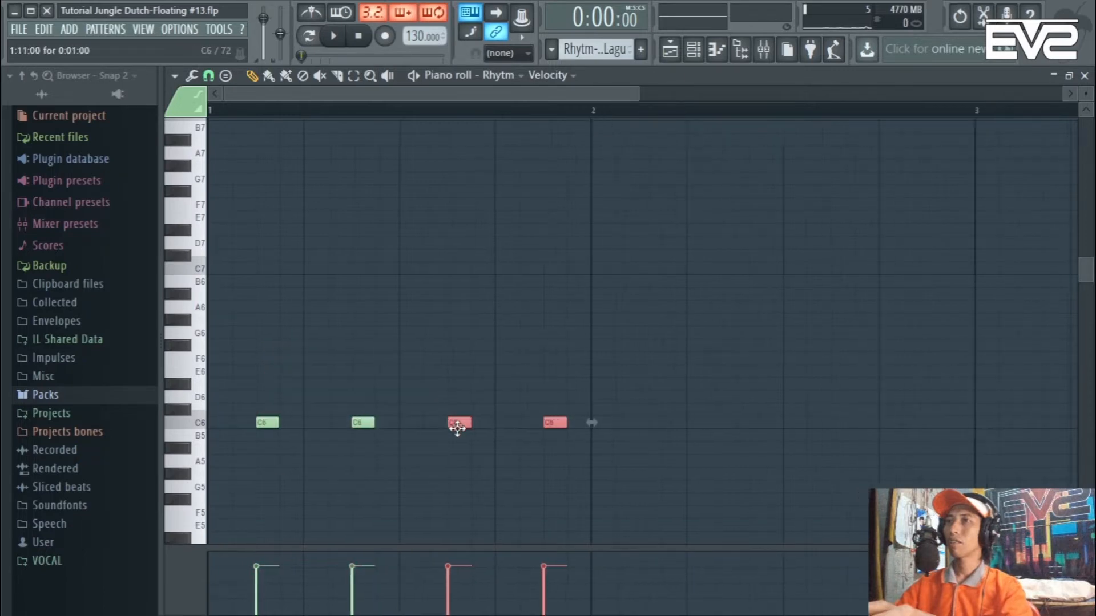
Using Step snap, stack copies of the off-beat C6 row on E6 and G6, and play the pattern back
{"action": "left_click", "coordinate": [209, 76]}
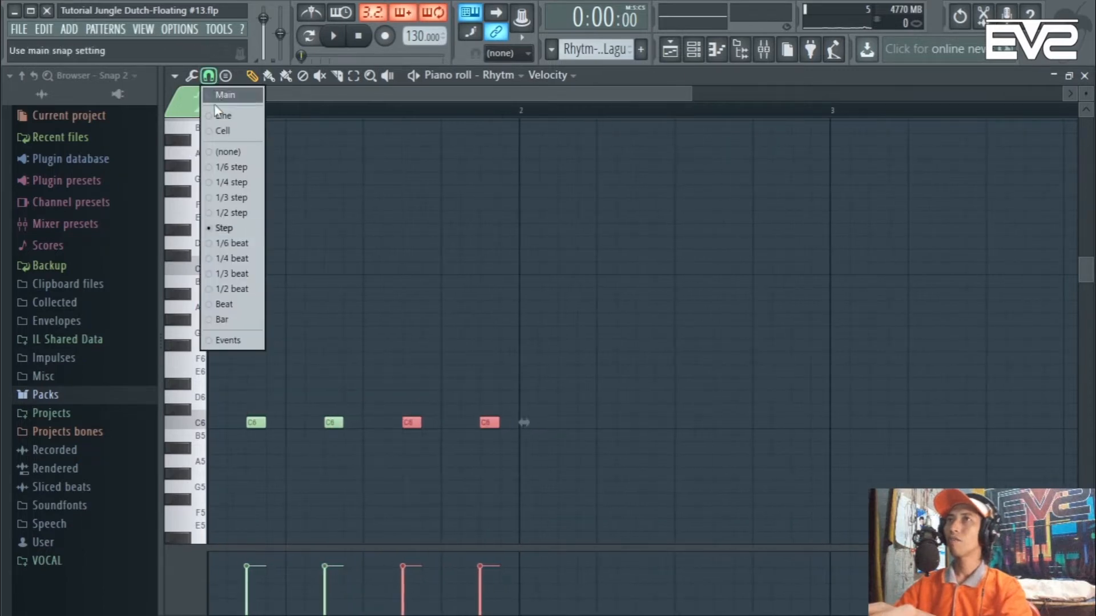
{"action": "left_click", "coordinate": [214, 229]}
{"action": "left_click_drag", "start_coordinate": [560, 455], "coordinate": [215, 343]}
{"action": "key", "text": "ctrl+b"}
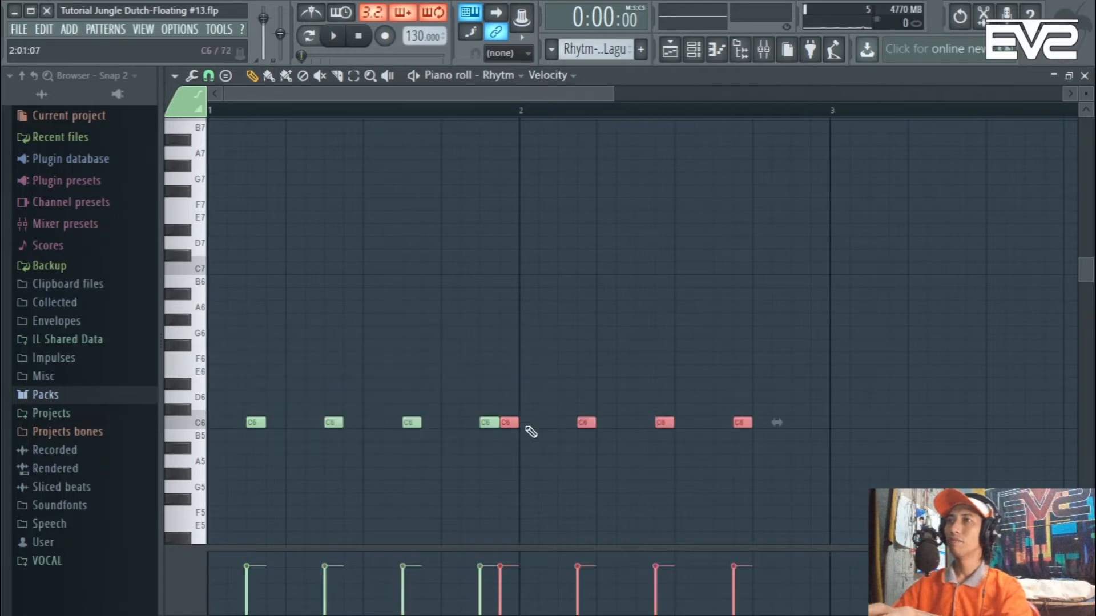
{"action": "left_click_drag", "start_coordinate": [510, 424], "coordinate": [256, 372]}
{"action": "key", "text": "ctrl+b"}
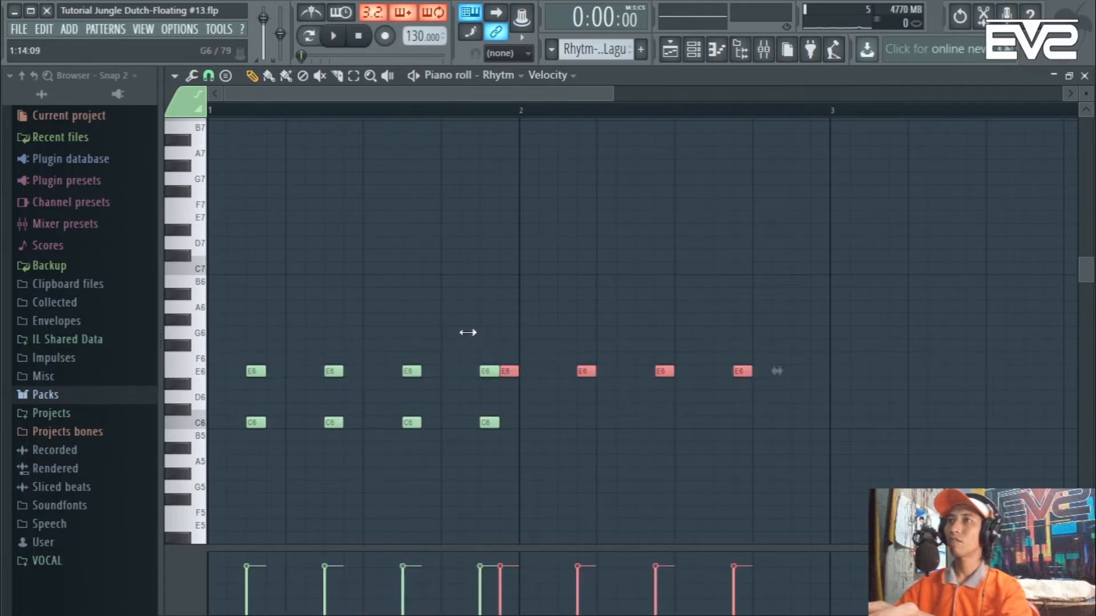
{"action": "left_click_drag", "start_coordinate": [512, 369], "coordinate": [265, 331]}
{"action": "scroll", "coordinate": [240, 134], "scroll_direction": "down", "scroll_amount": 2}
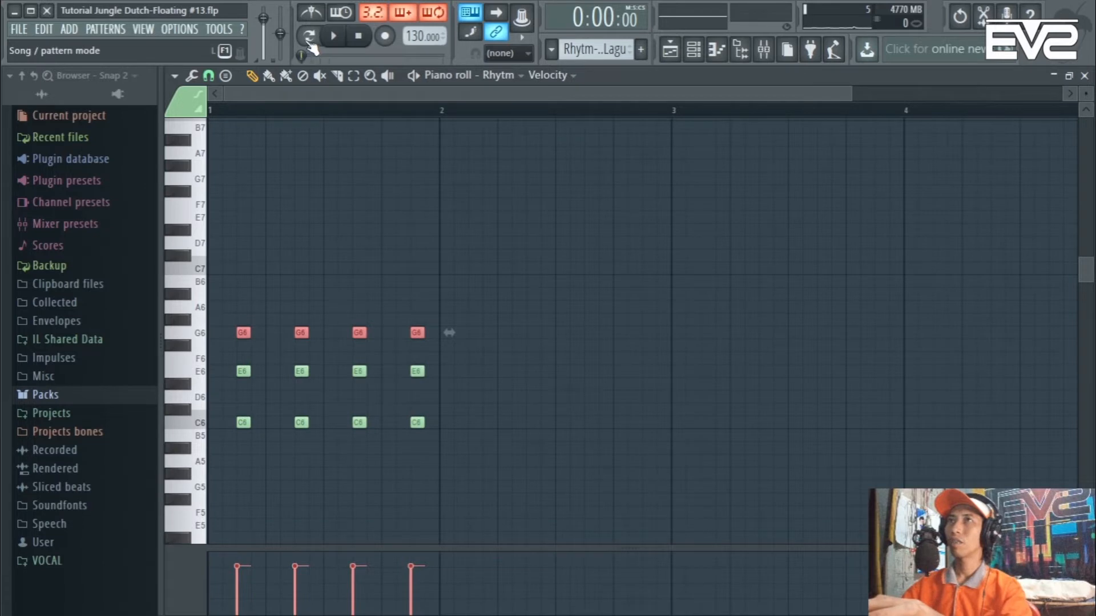
{"action": "key", "text": "space"}
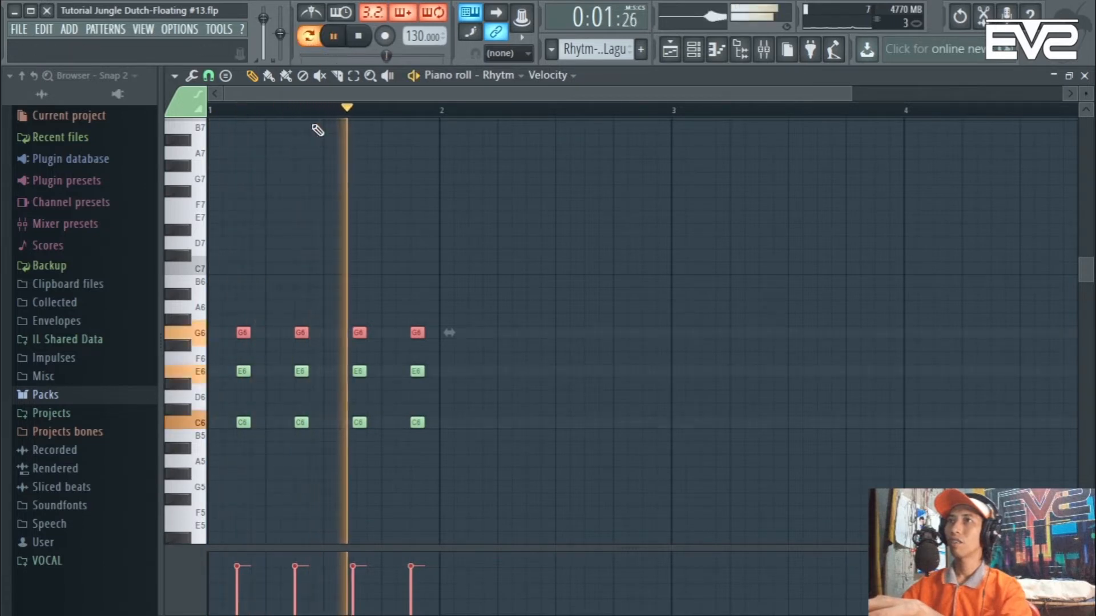
{"action": "key", "text": "space"}
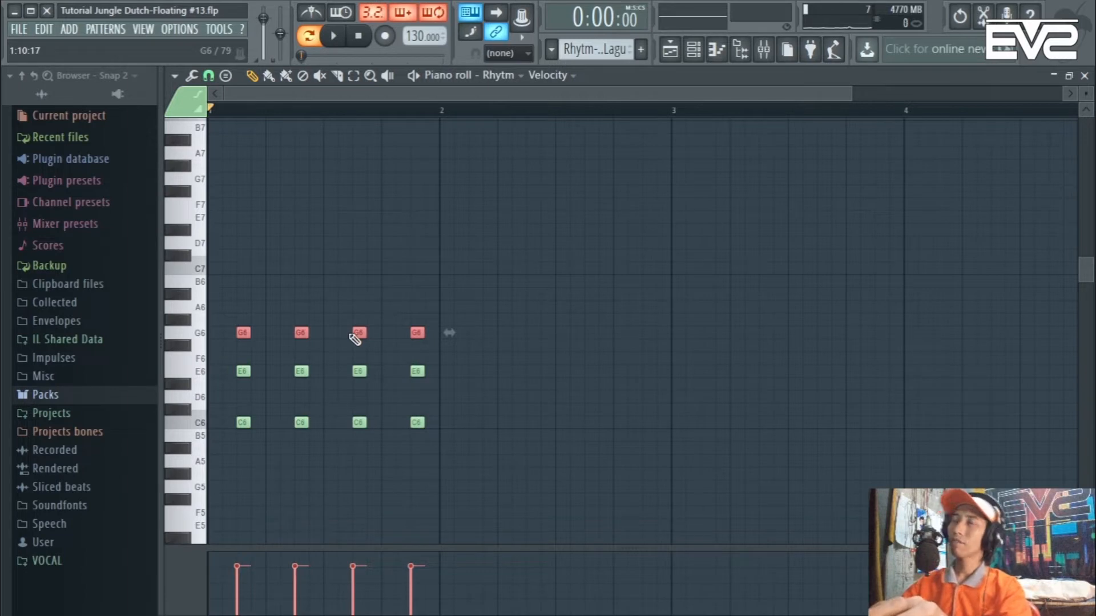
Copy the G6 row up to C7 above the bar 1 chords and listen to the result
{"action": "left_click_drag", "start_coordinate": [445, 349], "coordinate": [231, 290]}
{"action": "key", "text": "ctrl+b"}
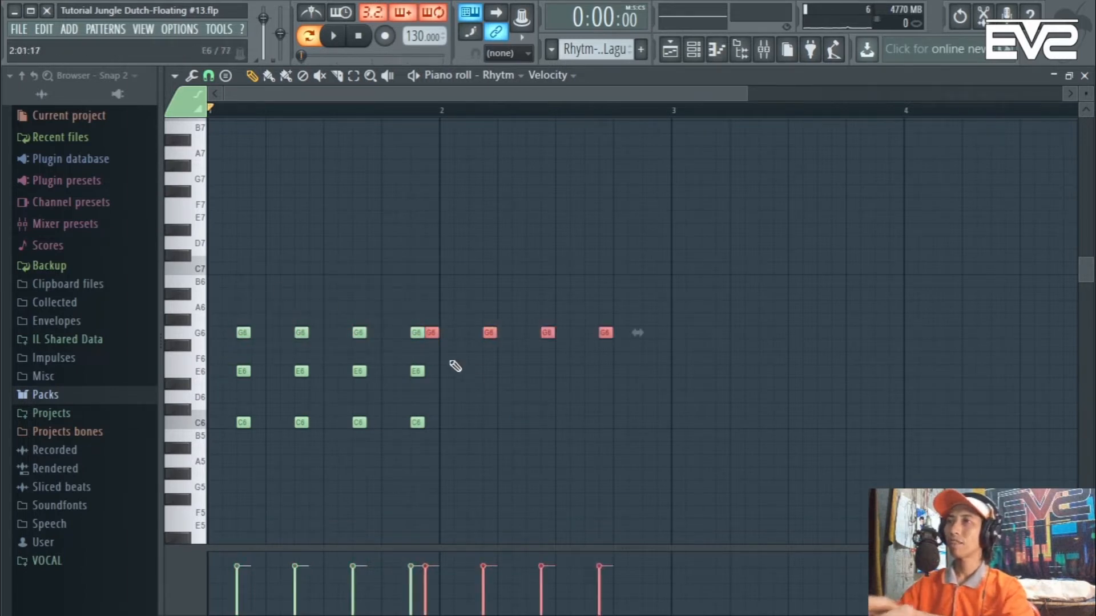
{"action": "left_click_drag", "start_coordinate": [431, 333], "coordinate": [244, 265]}
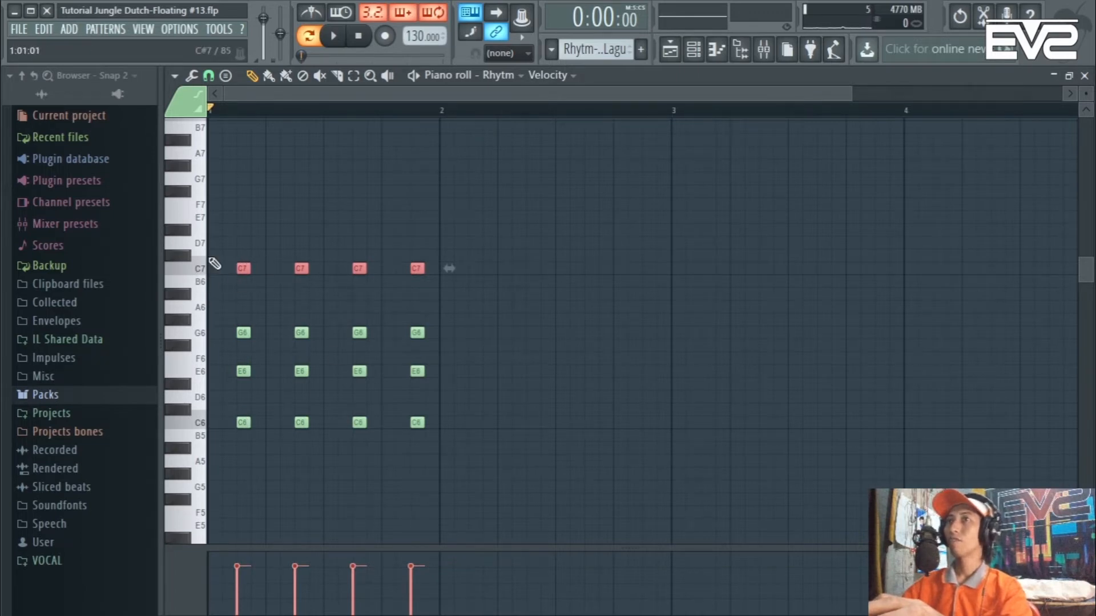
{"action": "left_click", "coordinate": [204, 426]}
{"action": "left_click", "coordinate": [204, 271]}
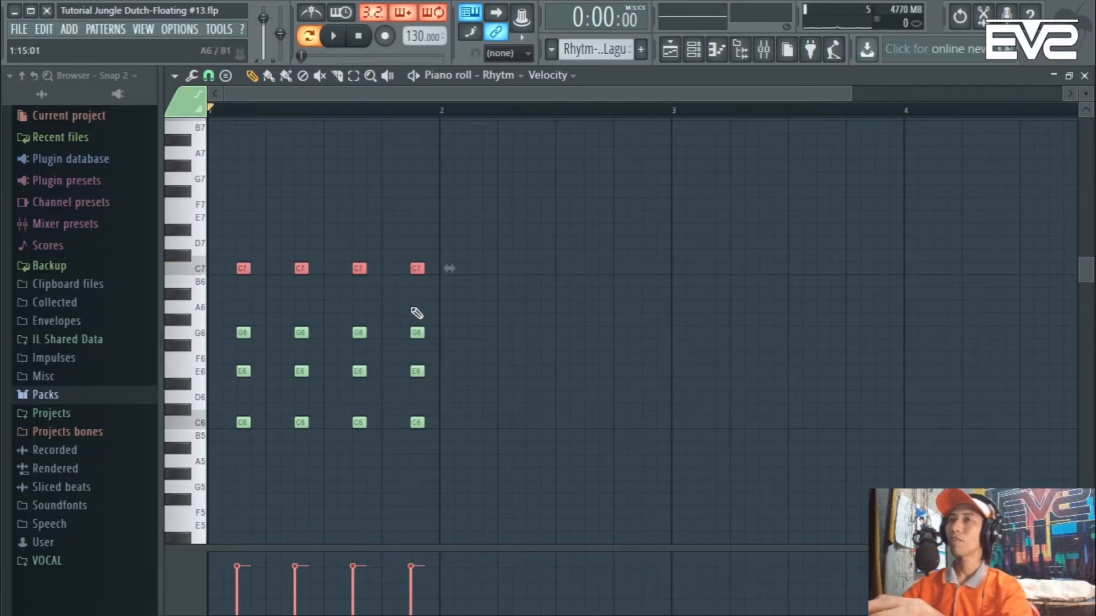
{"action": "key", "text": "space"}
{"action": "key", "text": "space"}
Duplicate the bar 1 chords into bar 2 and transpose them up to an A6 root
{"action": "scroll", "coordinate": [415, 315], "scroll_direction": "down", "scroll_amount": 1}
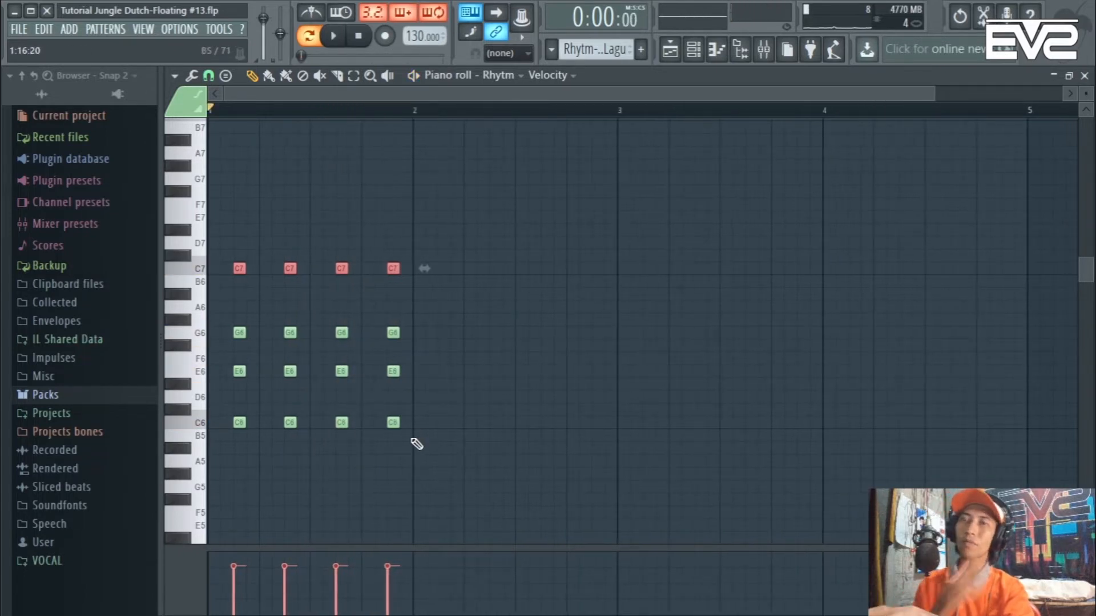
{"action": "left_click_drag", "start_coordinate": [444, 466], "coordinate": [216, 187]}
{"action": "key", "text": "ctrl+b"}
{"action": "scroll", "coordinate": [494, 394], "scroll_direction": "up", "scroll_amount": 2}
{"action": "left_click_drag", "start_coordinate": [354, 423], "coordinate": [415, 295]}
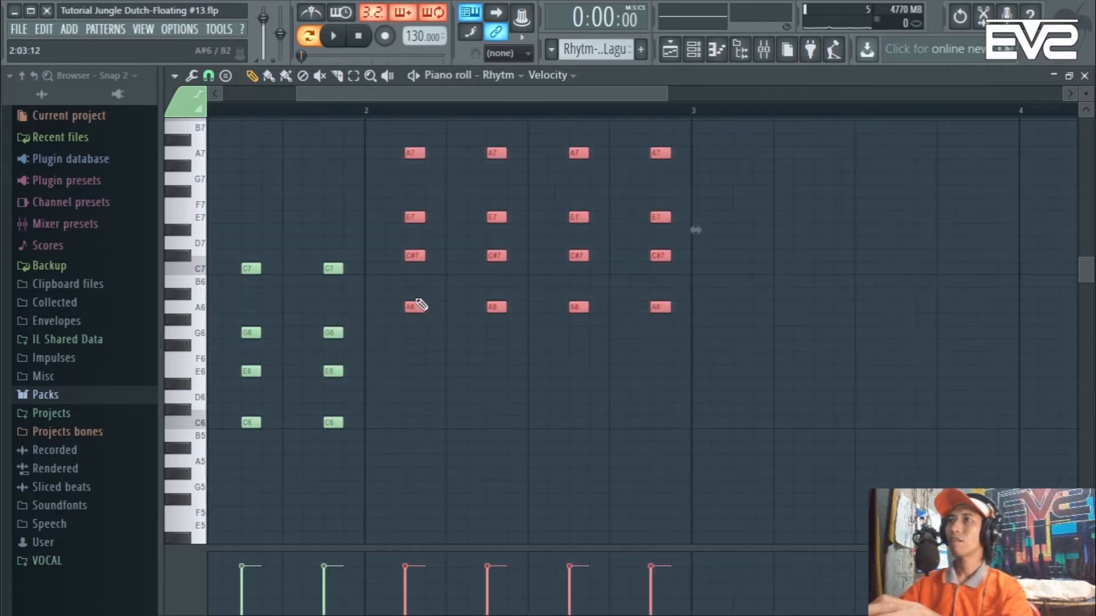
Lower the C#7 row in bar 2 to C7 to turn the chords into A minor
{"action": "scroll", "coordinate": [416, 295], "scroll_direction": "down", "scroll_amount": 2}
{"action": "scroll", "coordinate": [611, 379], "scroll_direction": "up", "scroll_amount": 2}
{"action": "scroll", "coordinate": [531, 340], "scroll_direction": "up", "scroll_amount": 2}
{"action": "left_click_drag", "start_coordinate": [607, 315], "coordinate": [372, 309]}
{"action": "scroll", "coordinate": [376, 336], "scroll_direction": "down", "scroll_amount": 2}
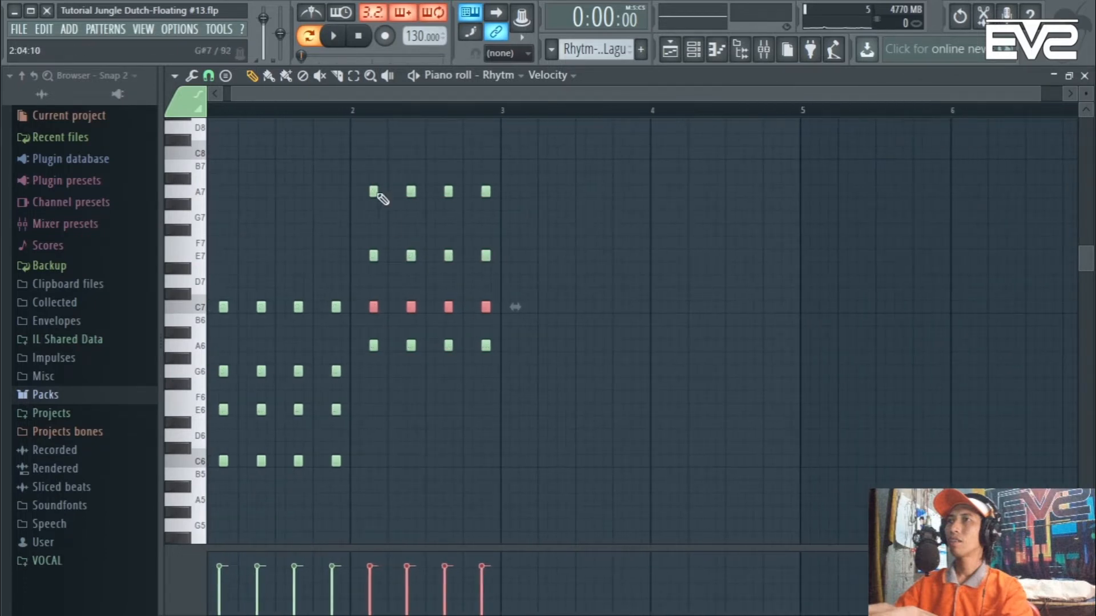
Duplicate the bar 1 chords into bar 3 and transpose them to an F6 root
{"action": "left_click_drag", "start_coordinate": [344, 96], "coordinate": [329, 96]}
{"action": "left_click_drag", "start_coordinate": [369, 486], "coordinate": [144, 250]}
{"action": "key", "text": "ctrl+b"}
{"action": "scroll", "coordinate": [421, 496], "scroll_direction": "up", "scroll_amount": 2}
{"action": "left_click_drag", "start_coordinate": [307, 460], "coordinate": [560, 394]}
Duplicate the F chords into bar 4 and shift the chords of bars 3 and 4 onto the off-beats
{"action": "key", "text": "ctrl+b"}
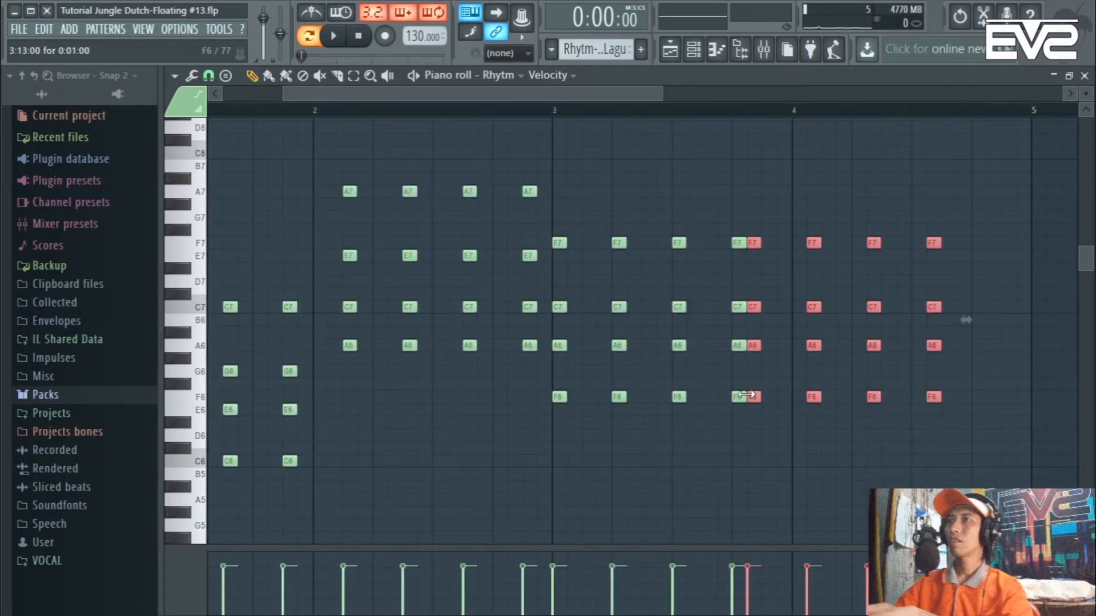
{"action": "left_click_drag", "start_coordinate": [749, 393], "coordinate": [796, 397]}
{"action": "left_click_drag", "start_coordinate": [1005, 454], "coordinate": [551, 205]}
{"action": "left_click_drag", "start_coordinate": [556, 395], "coordinate": [594, 396]}
{"action": "scroll", "coordinate": [450, 434], "scroll_direction": "down", "scroll_amount": 3}
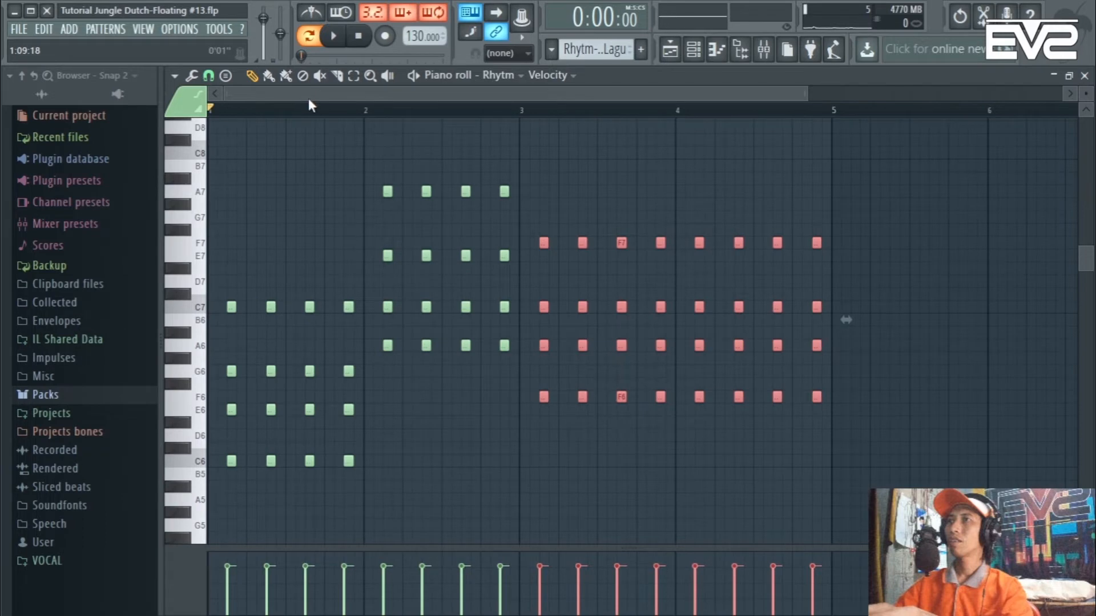
Transpose the bar 4 chords up to a G6 root and play back the four-bar progression
{"action": "key", "text": "space"}
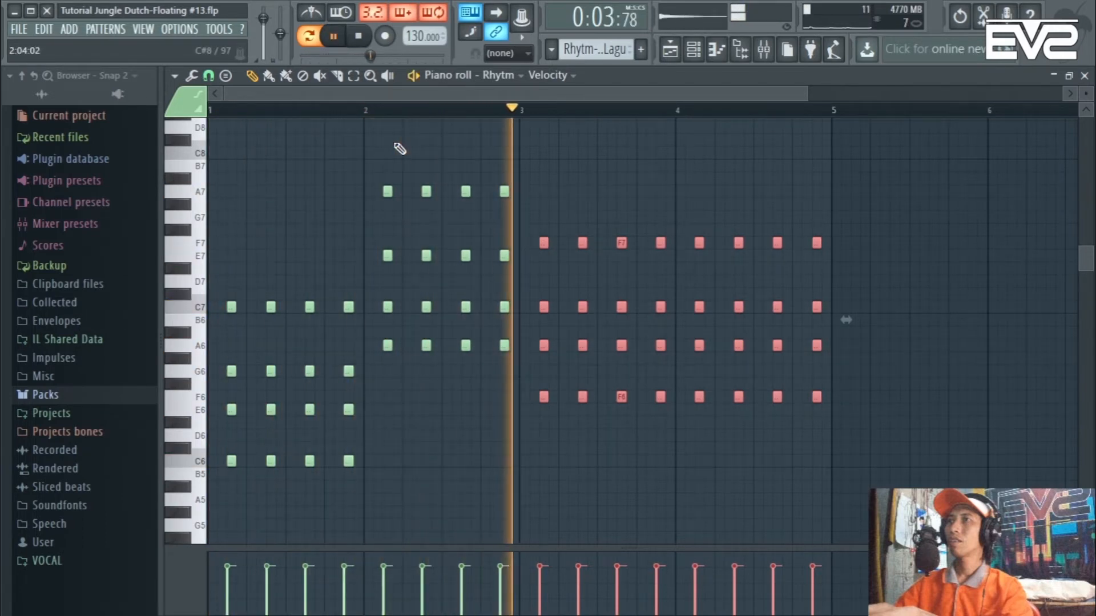
{"action": "scroll", "coordinate": [845, 320], "scroll_direction": "up", "scroll_amount": 3}
{"action": "key", "text": "space"}
{"action": "left_click_drag", "start_coordinate": [820, 431], "coordinate": [484, 181]}
{"action": "left_click_drag", "start_coordinate": [504, 395], "coordinate": [498, 368]}
{"action": "key", "text": "space"}
{"action": "scroll", "coordinate": [594, 368], "scroll_direction": "down", "scroll_amount": 5}
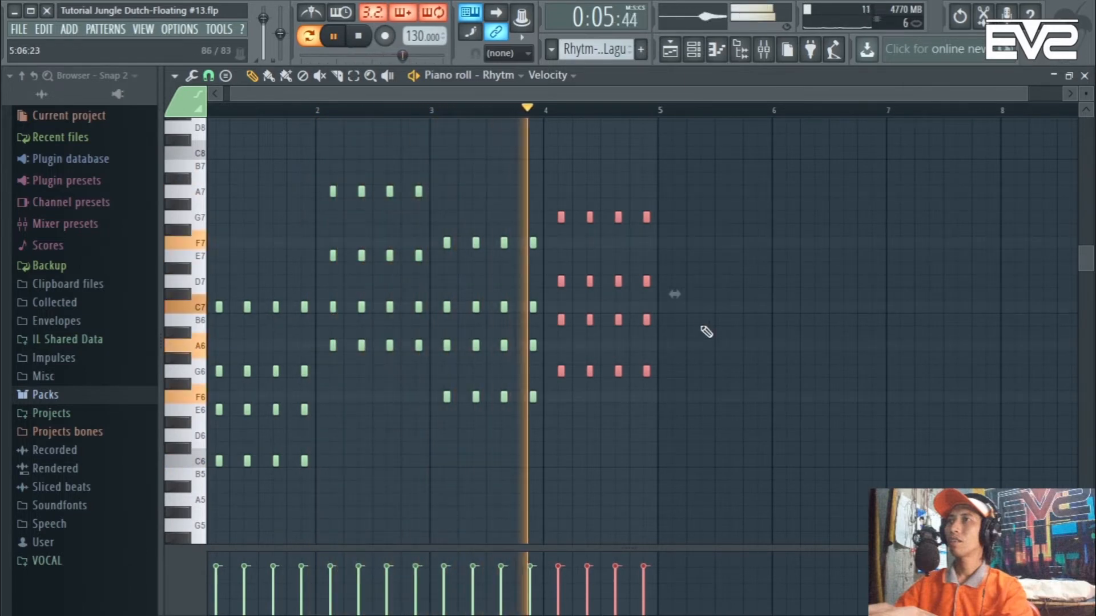
{"action": "key", "text": "space"}
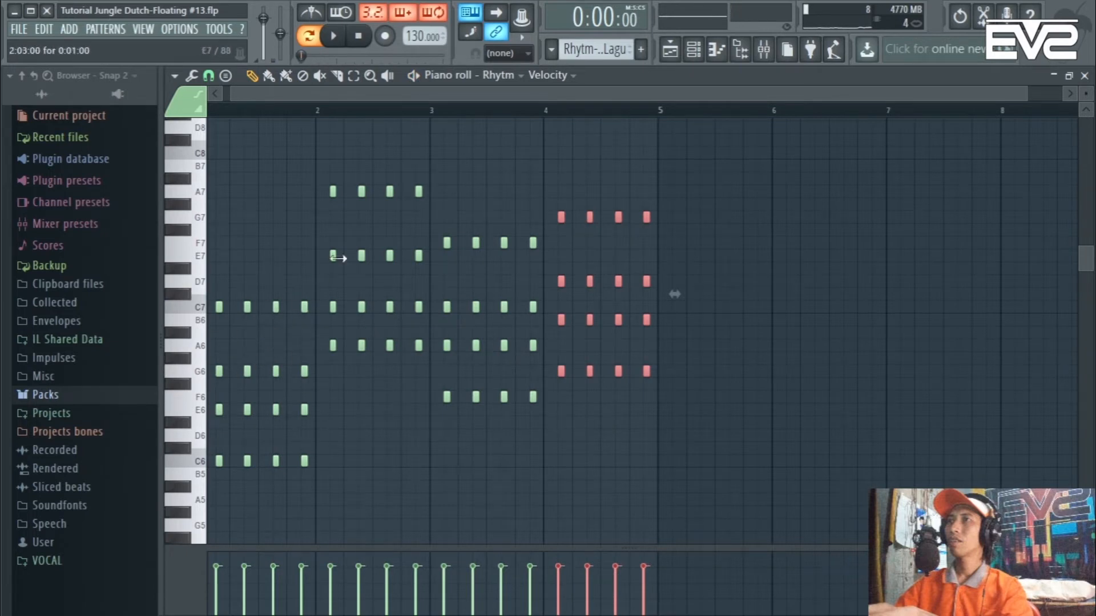
{"action": "scroll", "coordinate": [242, 362], "scroll_direction": "up", "scroll_amount": 4}
{"action": "left_click_drag", "start_coordinate": [254, 93], "coordinate": [224, 92]}
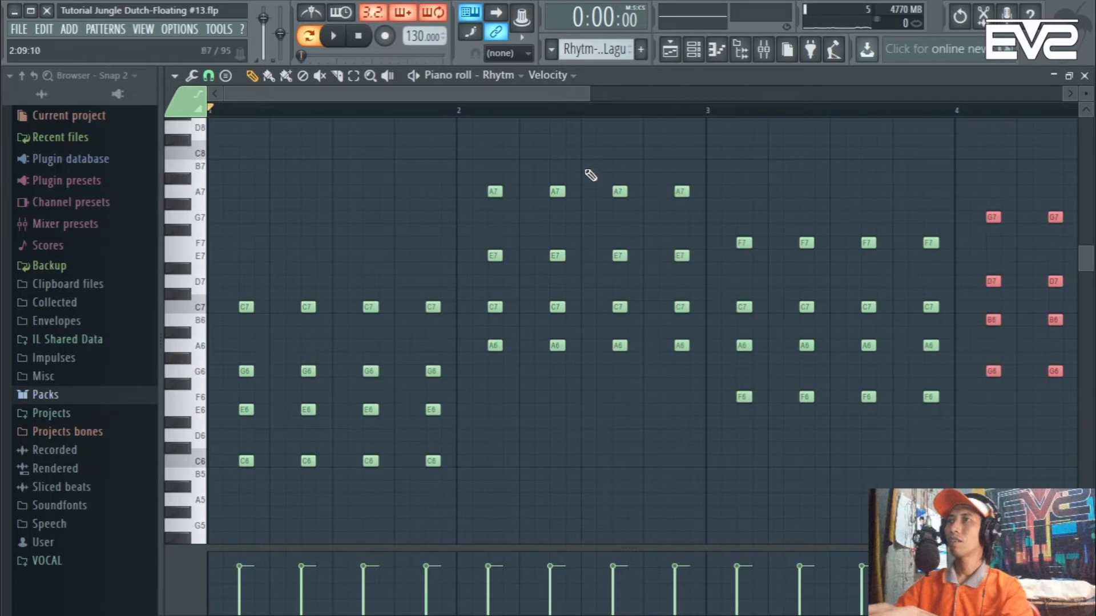
{"action": "scroll", "coordinate": [947, 293], "scroll_direction": "down", "scroll_amount": 2}
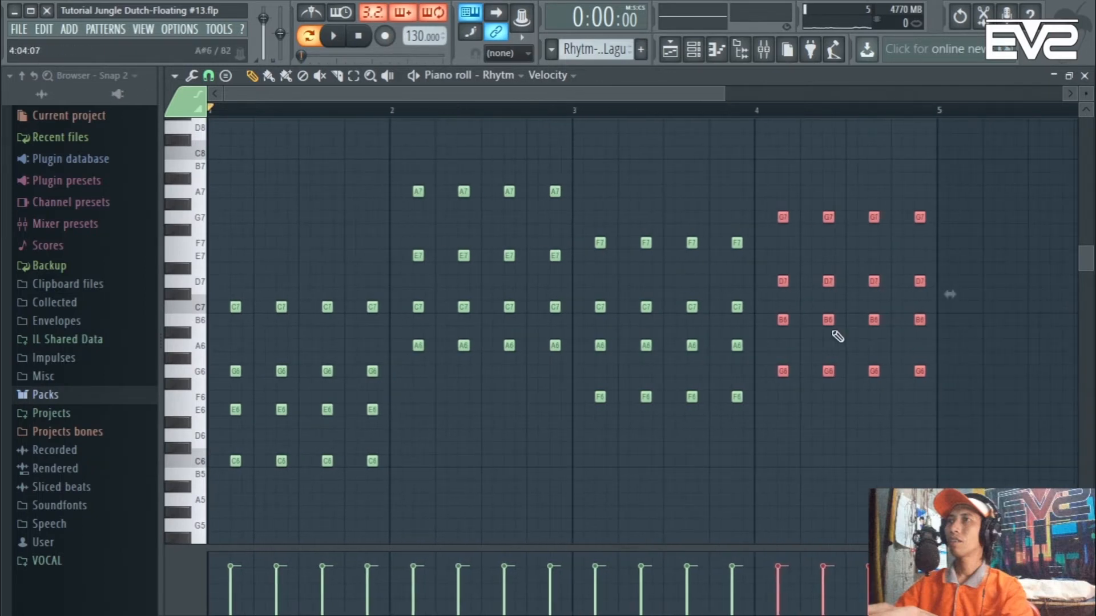
{"action": "left_click", "coordinate": [847, 424]}
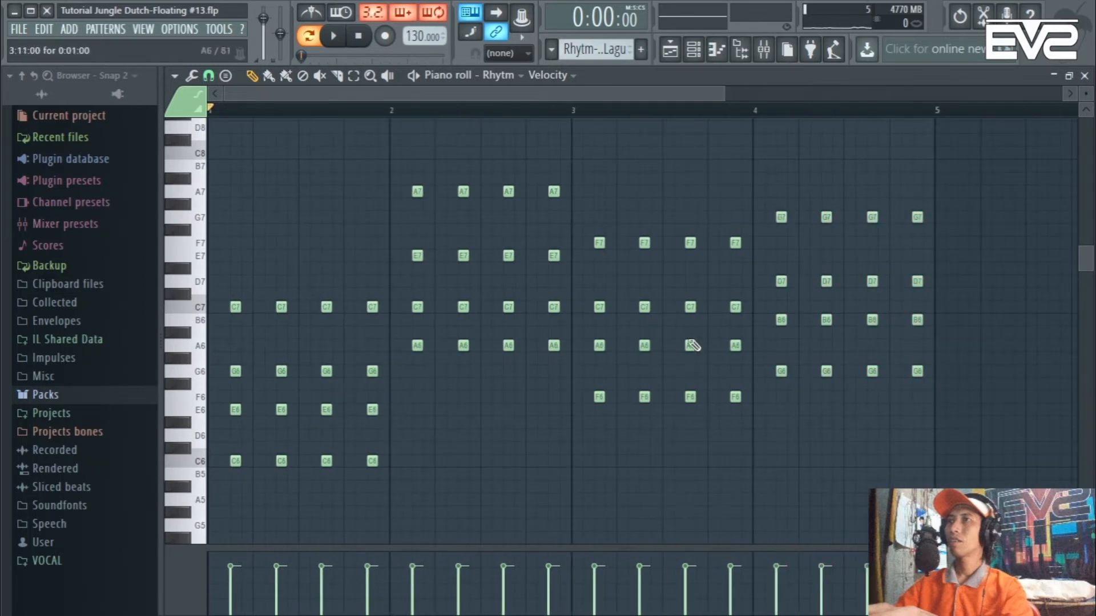
Place the Rhytm-Intro Lagu pattern at bar 1 of the Rhytm track in the playlist and set the playback position in bar 1
{"action": "left_click", "coordinate": [670, 50]}
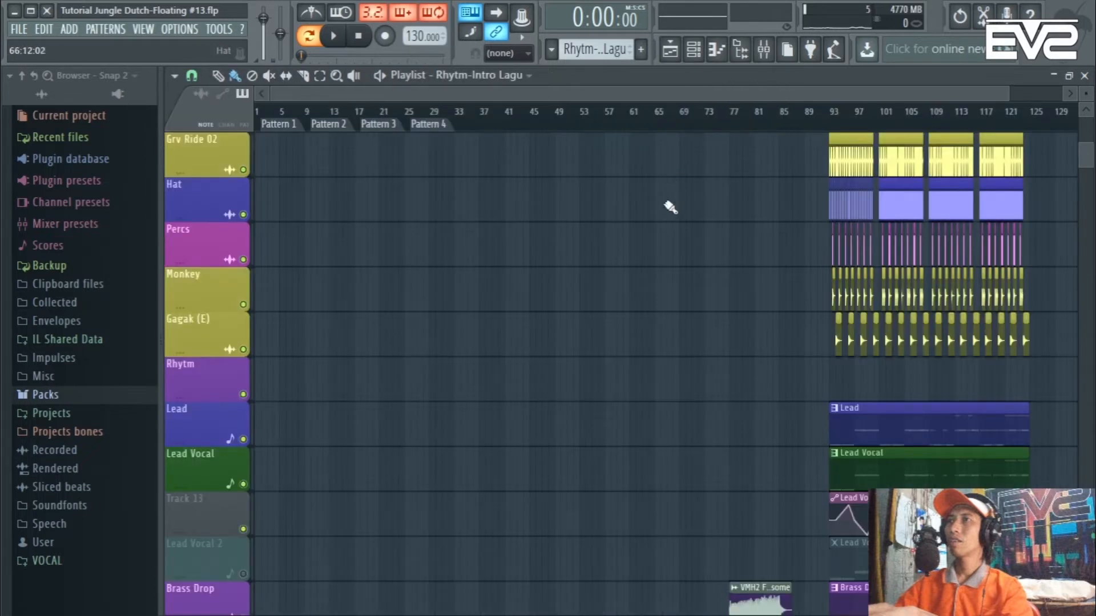
{"action": "scroll", "coordinate": [442, 266], "scroll_direction": "up", "scroll_amount": 1}
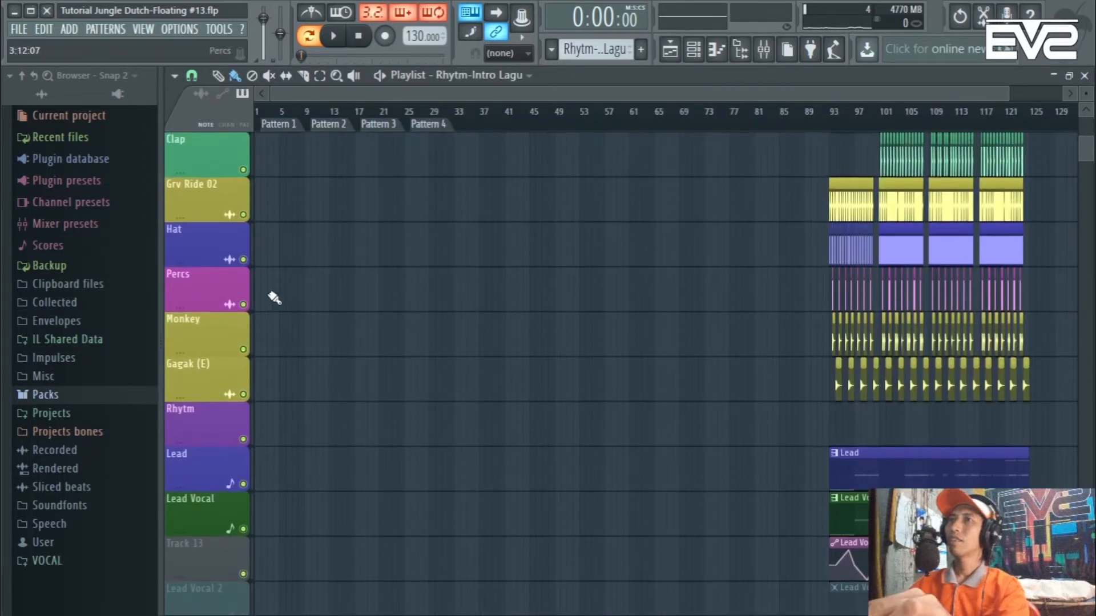
{"action": "scroll", "coordinate": [260, 328], "scroll_direction": "down", "scroll_amount": 1}
{"action": "scroll", "coordinate": [257, 342], "scroll_direction": "up", "scroll_amount": 1}
{"action": "scroll", "coordinate": [261, 288], "scroll_direction": "up", "scroll_amount": 3}
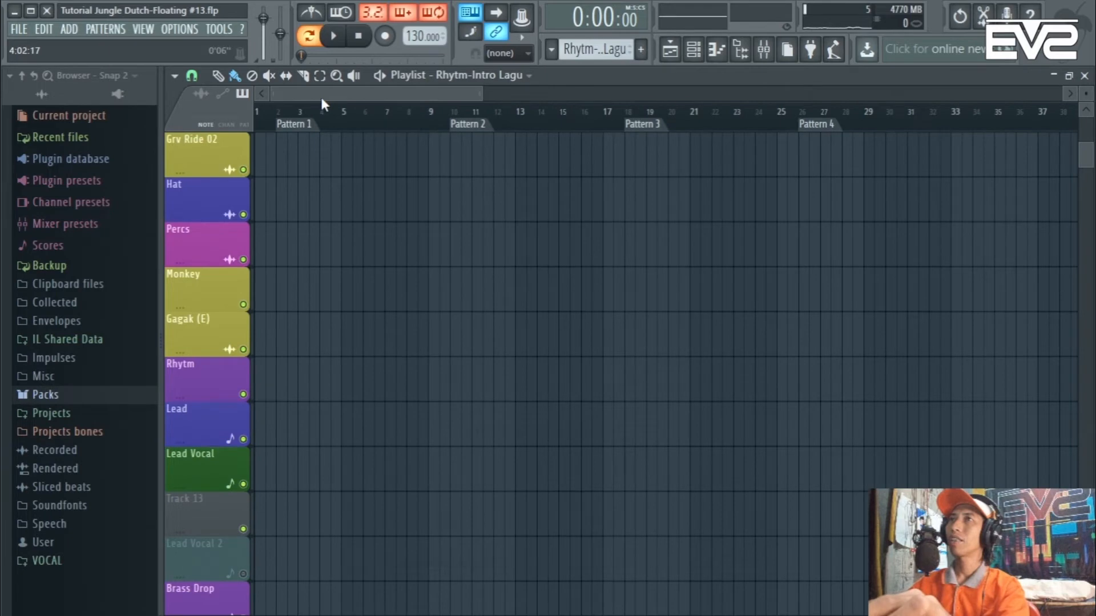
{"action": "left_click", "coordinate": [314, 392]}
{"action": "left_click_drag", "start_coordinate": [314, 392], "coordinate": [281, 386]}
{"action": "scroll", "coordinate": [281, 387], "scroll_direction": "up", "scroll_amount": 3}
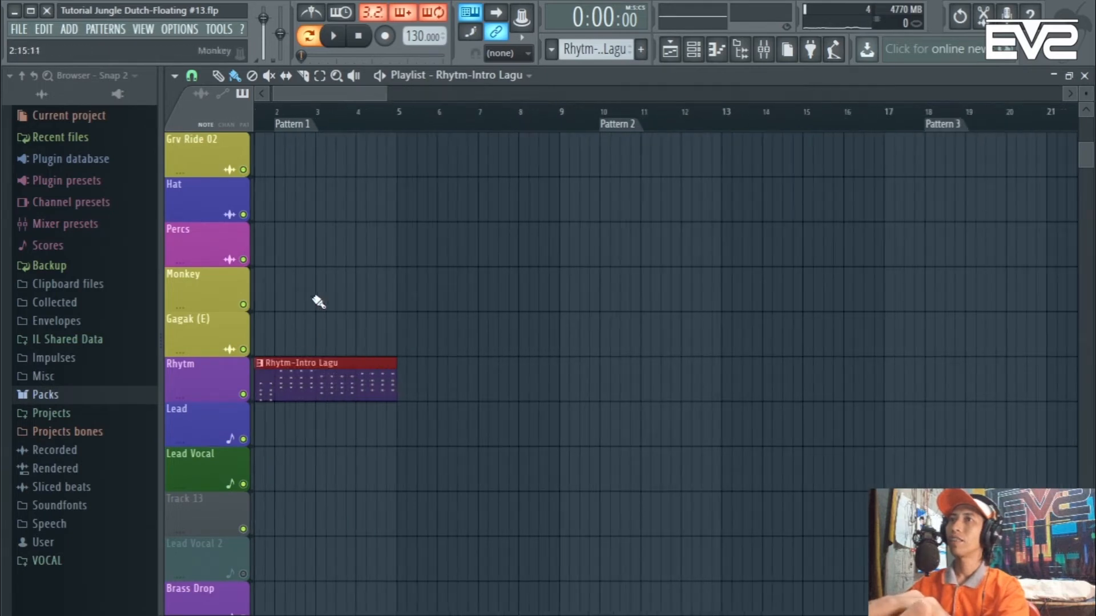
{"action": "left_click_drag", "start_coordinate": [289, 96], "coordinate": [274, 95]}
{"action": "left_click", "coordinate": [268, 110]}
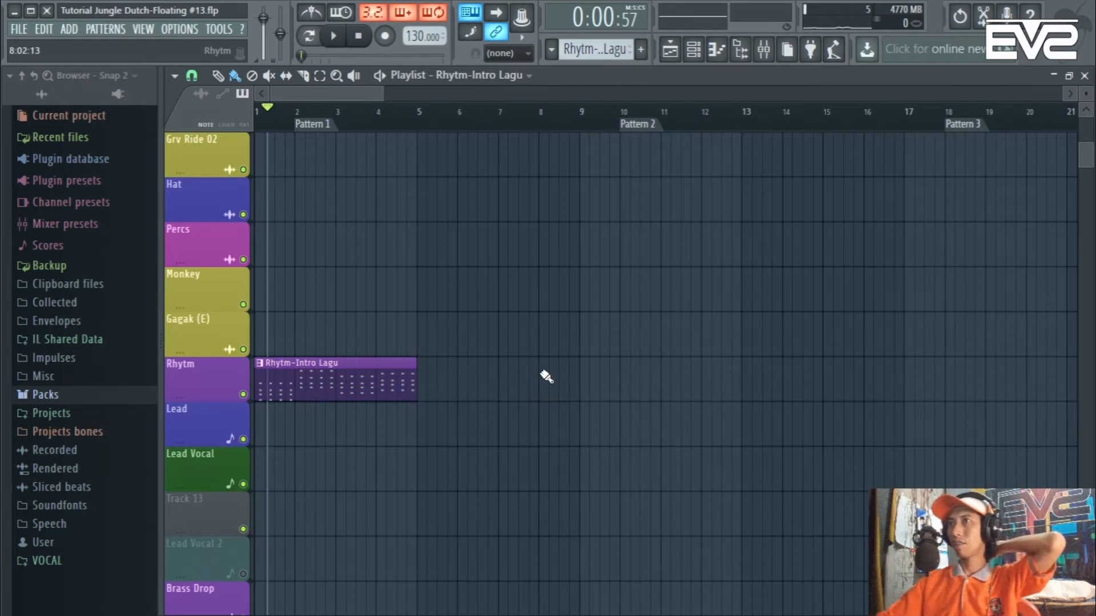
Try duplicating the Rhytm-Intro Lagu clip into bars 5 to 8 of the Rhytm track
{"action": "left_click_drag", "start_coordinate": [474, 399], "coordinate": [398, 319]}
{"action": "key", "text": "ctrl+b"}
{"action": "left_click", "coordinate": [440, 463]}
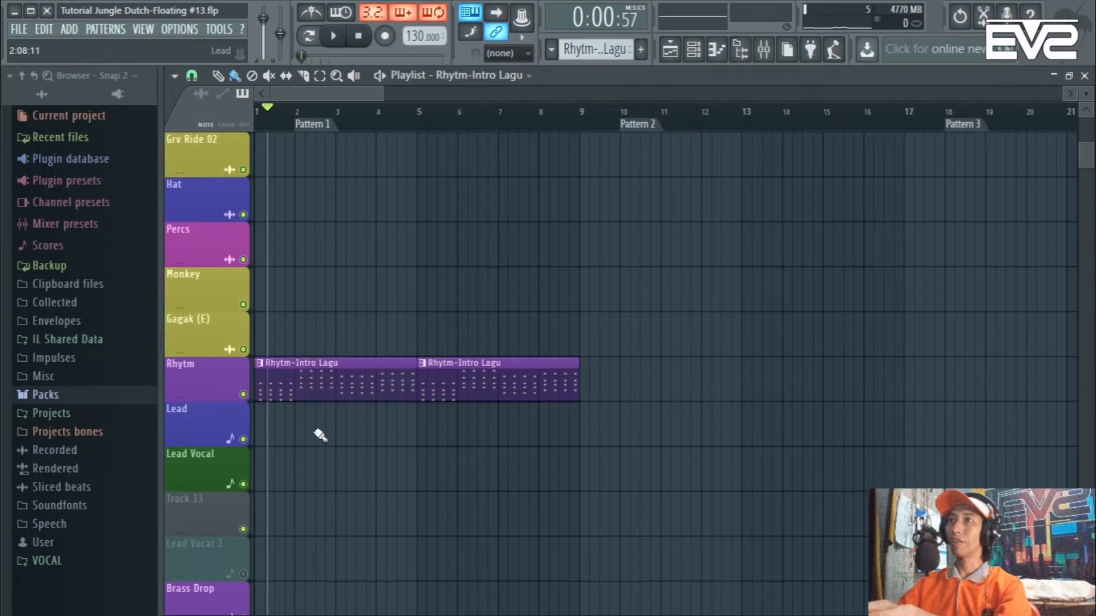
{"action": "right_click", "coordinate": [484, 391]}
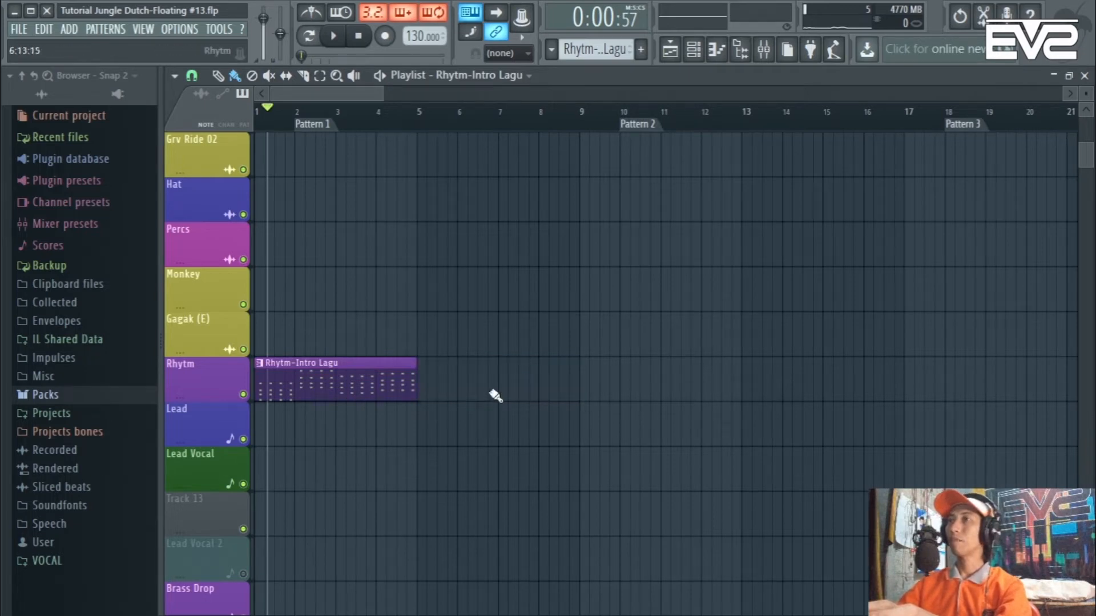
Duplicate the Rhytm-Intro Lagu pattern's four bars of chords into bars 5 to 8 and shift the copies onto the off-beats
{"action": "double_click", "coordinate": [346, 386]}
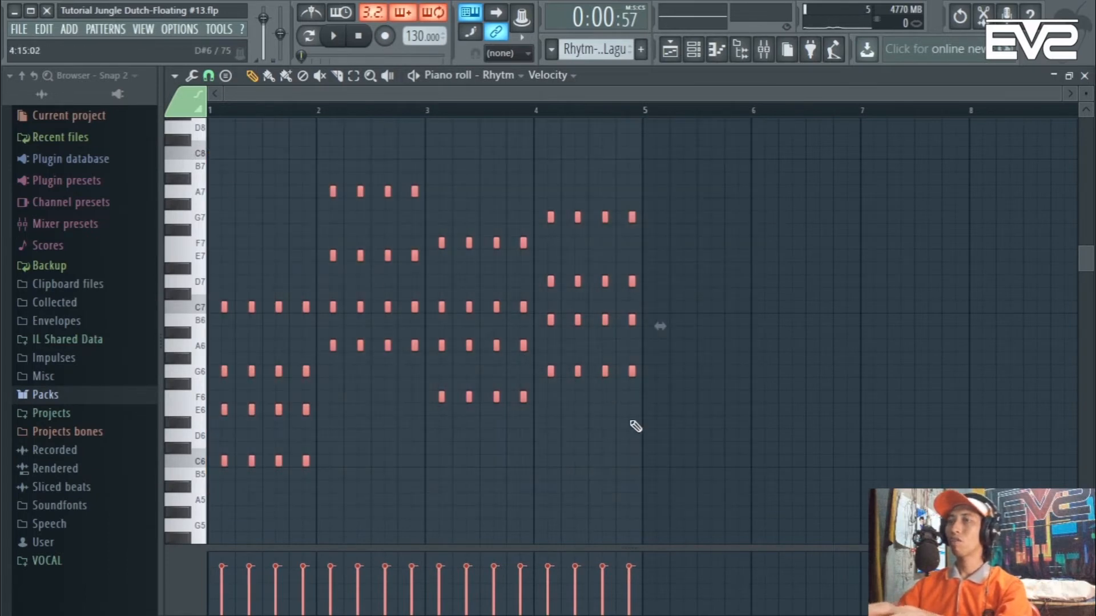
{"action": "key", "text": "ctrl+b"}
{"action": "scroll", "coordinate": [645, 459], "scroll_direction": "up", "scroll_amount": 6}
{"action": "left_click_drag", "start_coordinate": [629, 463], "coordinate": [652, 462]}
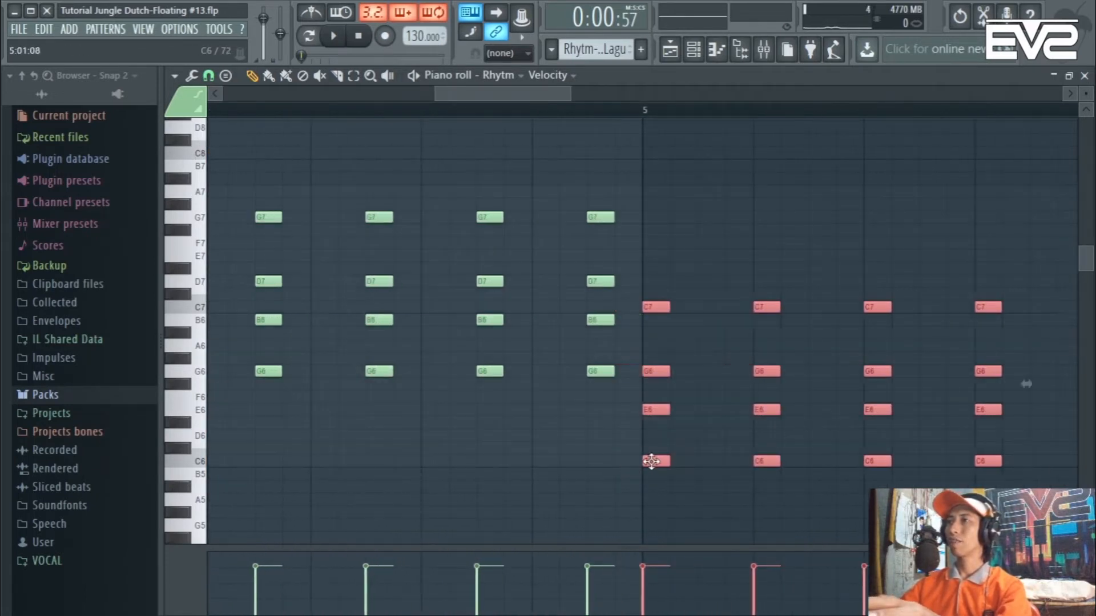
{"action": "scroll", "coordinate": [651, 462], "scroll_direction": "down", "scroll_amount": 3}
{"action": "scroll", "coordinate": [651, 459], "scroll_direction": "up", "scroll_amount": 4}
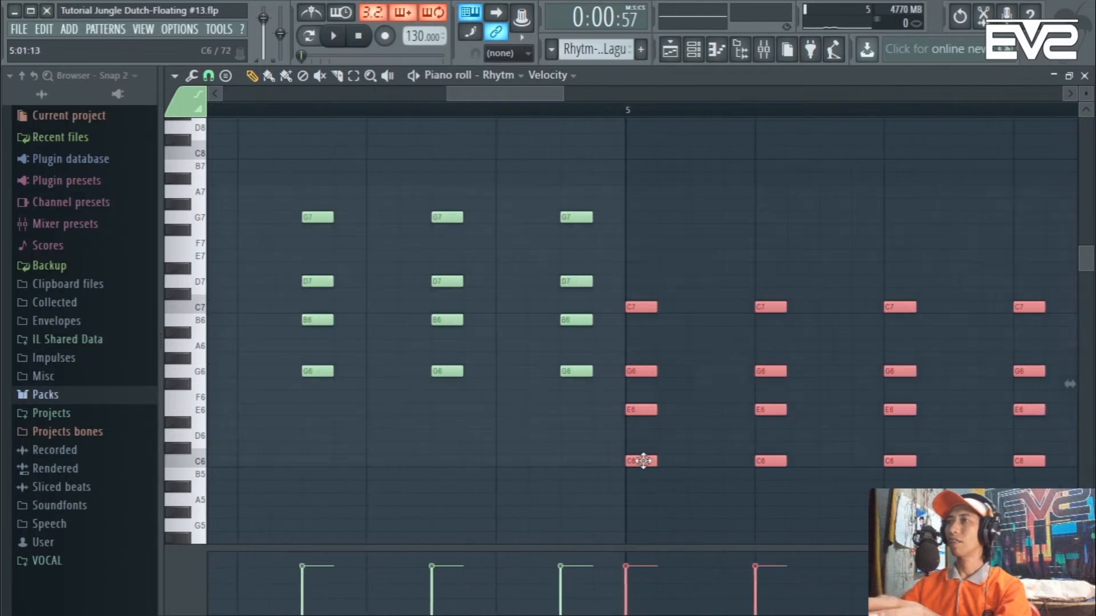
{"action": "left_click_drag", "start_coordinate": [642, 460], "coordinate": [697, 460]}
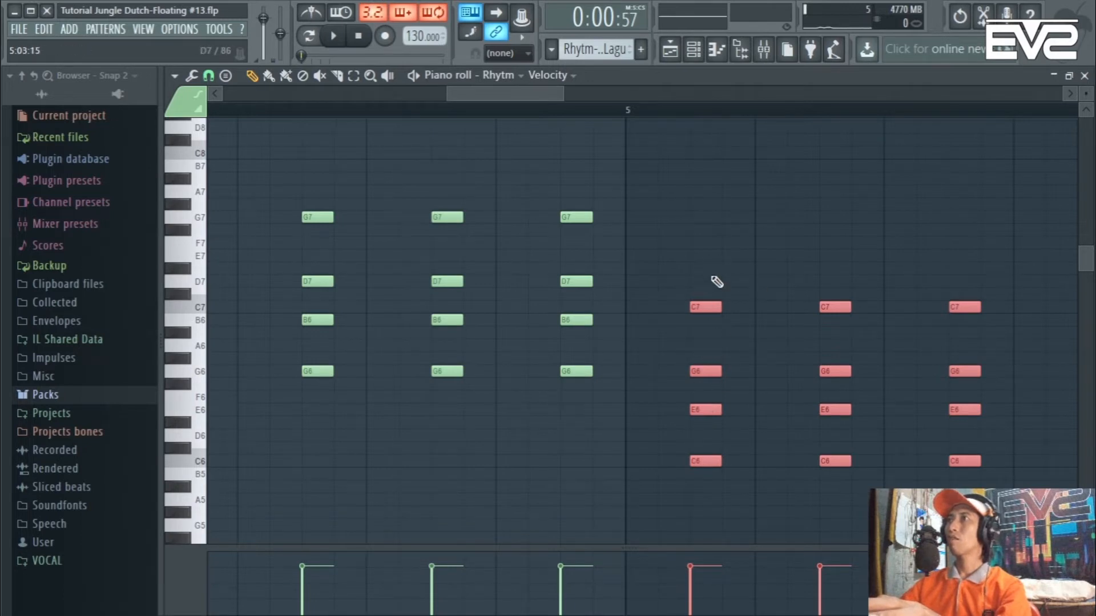
{"action": "scroll", "coordinate": [704, 232], "scroll_direction": "down", "scroll_amount": 2}
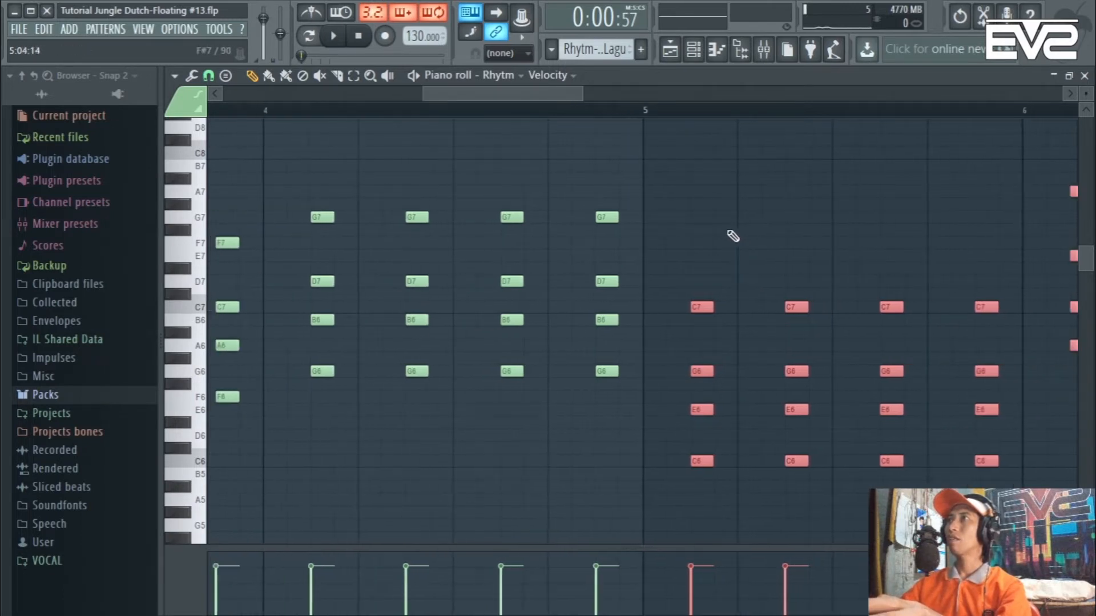
{"action": "scroll", "coordinate": [731, 237], "scroll_direction": "up", "scroll_amount": 3}
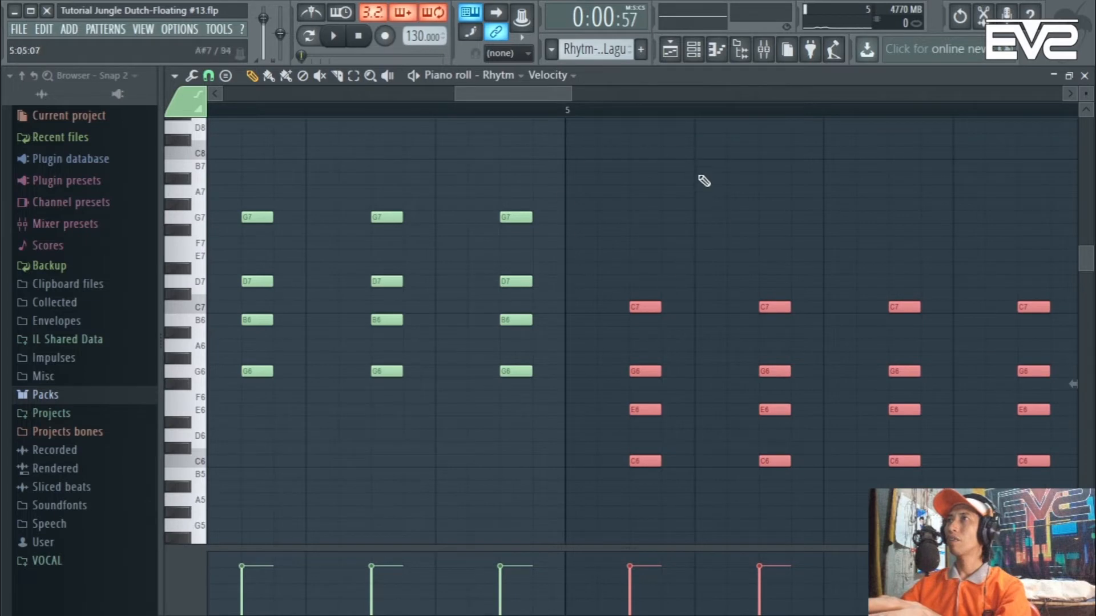
{"action": "scroll", "coordinate": [648, 169], "scroll_direction": "up", "scroll_amount": 1}
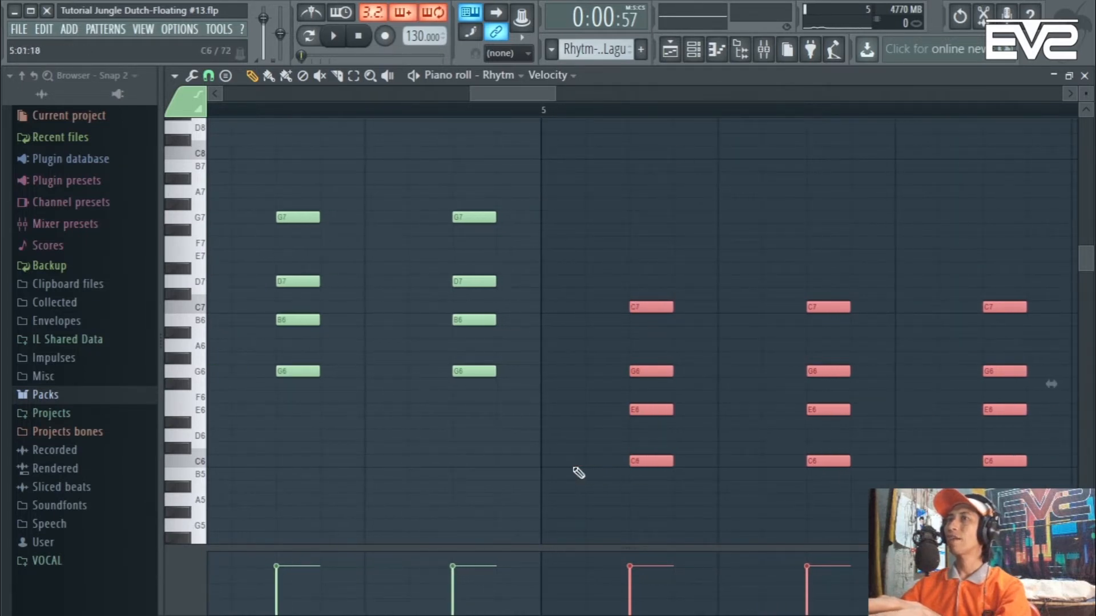
{"action": "scroll", "coordinate": [605, 365], "scroll_direction": "down", "scroll_amount": 4}
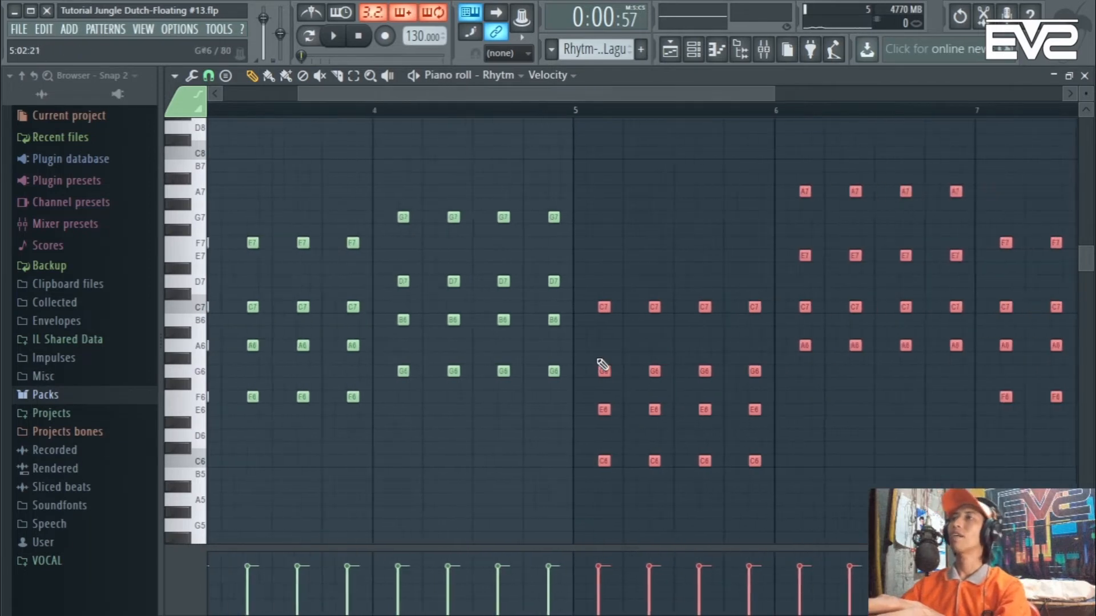
Return to the playlist and clone the Rhytm-Intro Lagu pattern
{"action": "left_click", "coordinate": [670, 49]}
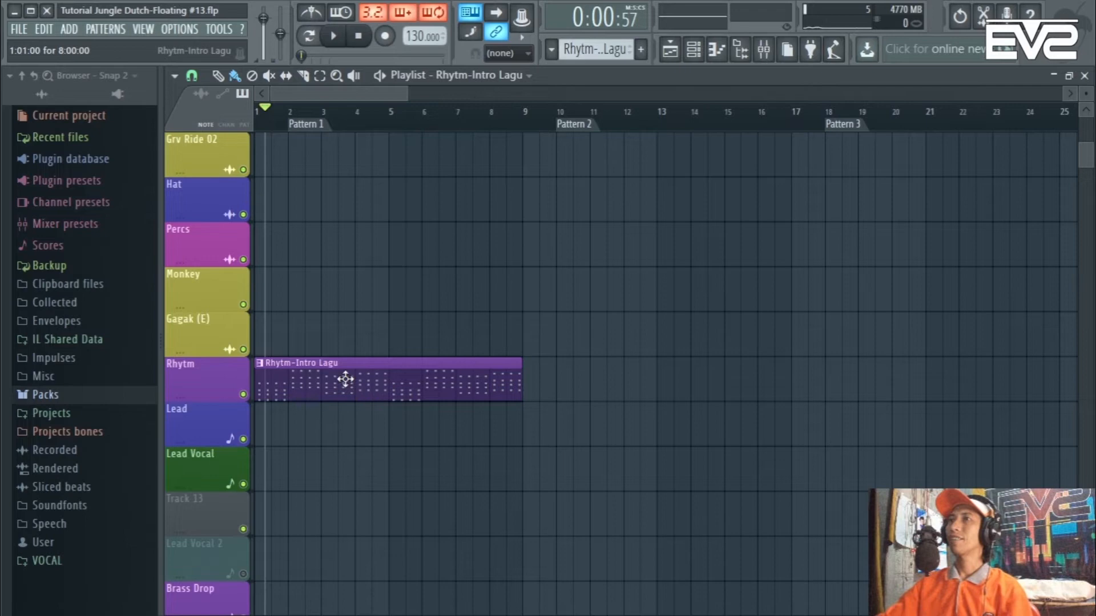
{"action": "scroll", "coordinate": [411, 421], "scroll_direction": "down", "scroll_amount": 1}
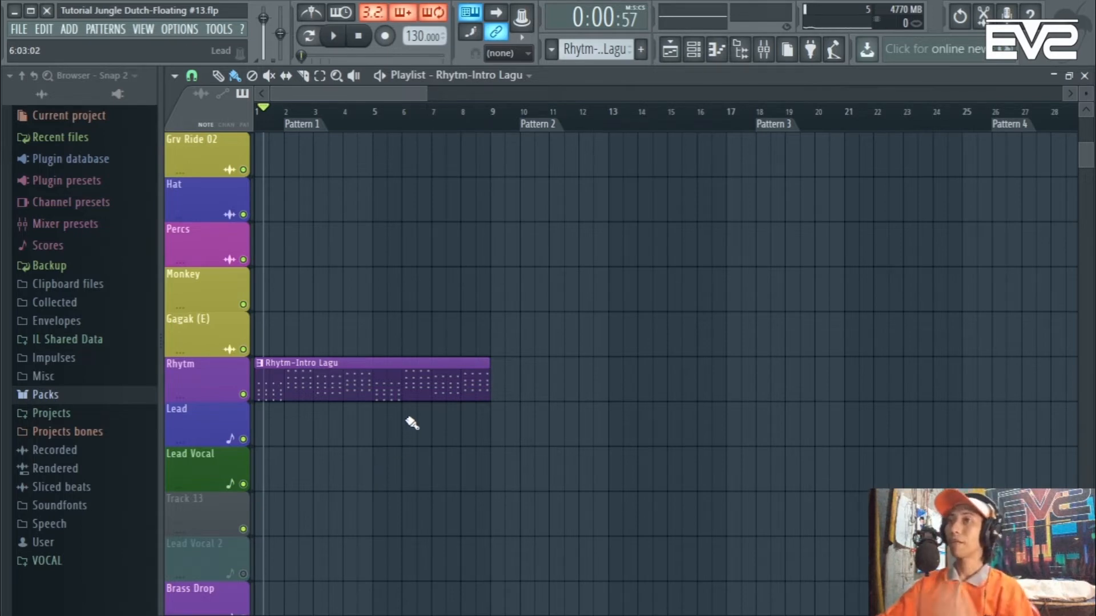
{"action": "scroll", "coordinate": [412, 422], "scroll_direction": "down", "scroll_amount": 1}
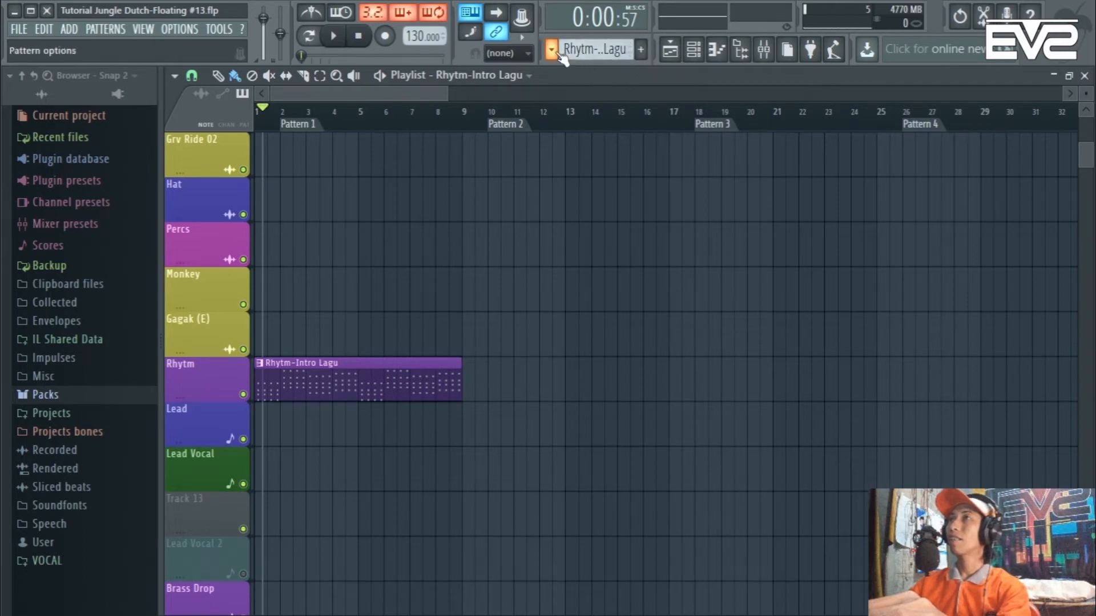
{"action": "left_click", "coordinate": [583, 58]}
{"action": "left_click", "coordinate": [595, 135]}
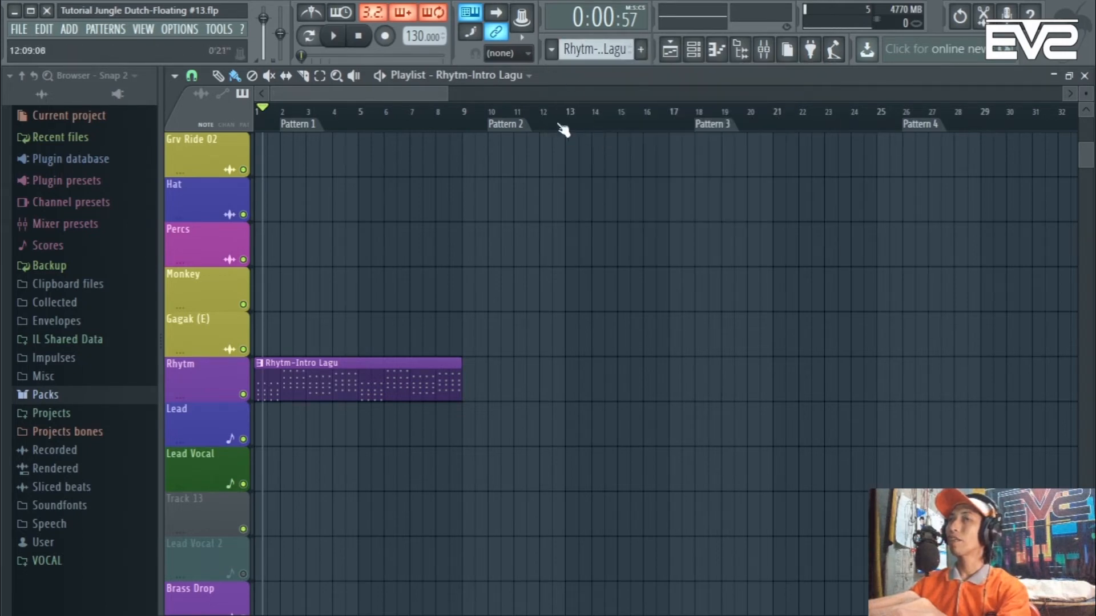
{"action": "left_click", "coordinate": [602, 55]}
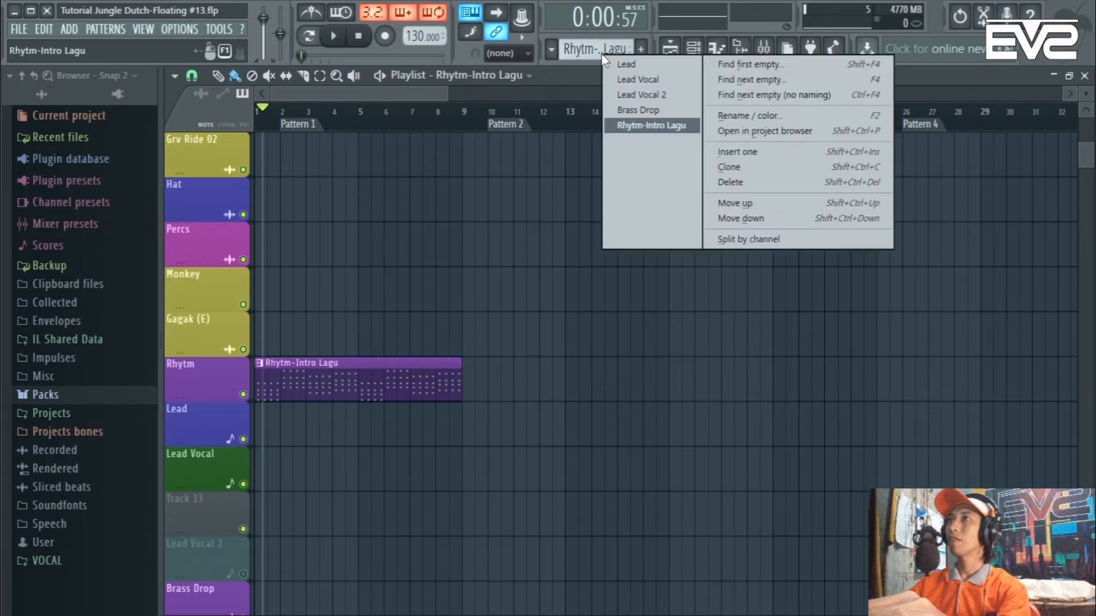
{"action": "left_click", "coordinate": [742, 168]}
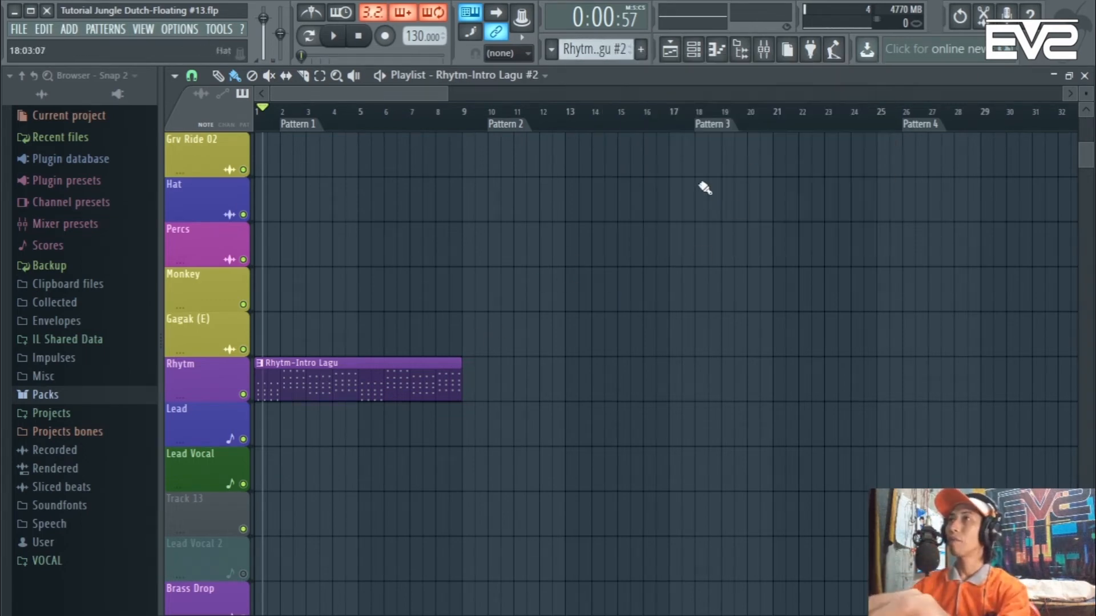
Rename the cloned Rhytm-Intro Lagu #2 pattern as Rhytm-Lagu Bait 1
{"action": "left_click", "coordinate": [553, 50]}
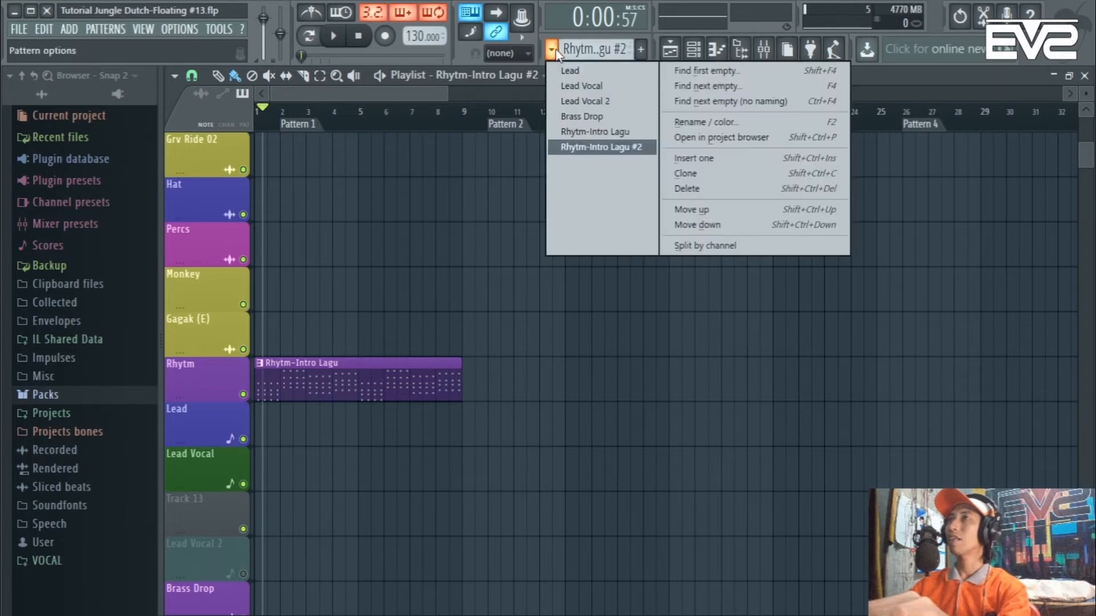
{"action": "left_click", "coordinate": [631, 147]}
{"action": "left_click", "coordinate": [604, 54]}
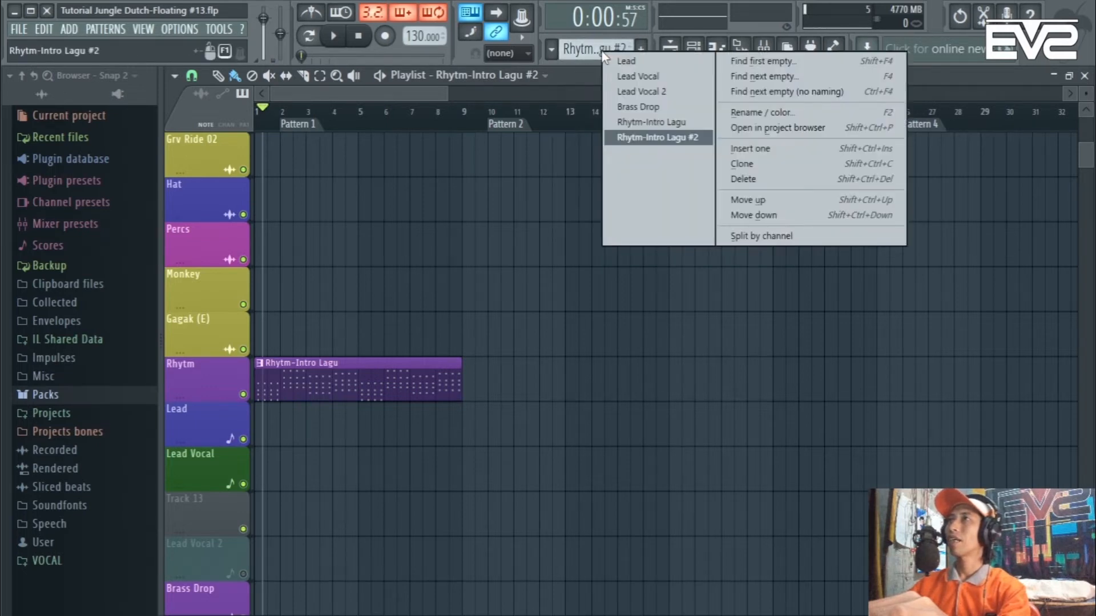
{"action": "left_click", "coordinate": [742, 112]}
{"action": "left_click", "coordinate": [690, 98]}
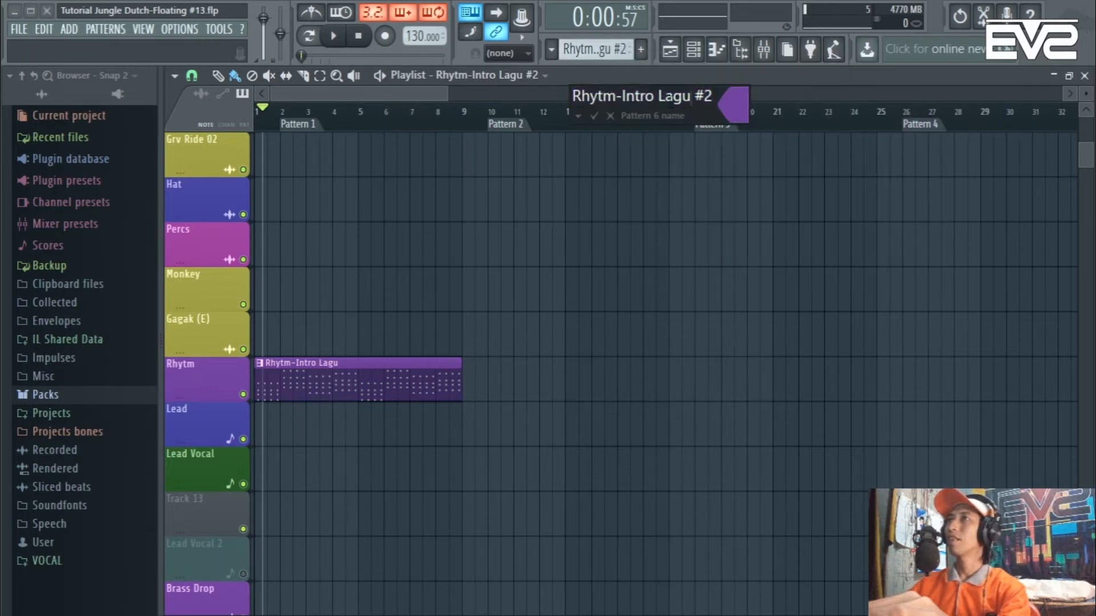
{"action": "key", "text": "BackSpace"}
{"action": "key", "text": "BackSpace"}
{"action": "key", "text": "BackSpace"}
{"action": "key", "text": "BackSpace"}
{"action": "key", "text": "BackSpace"}
{"action": "key", "text": "BackSpace"}
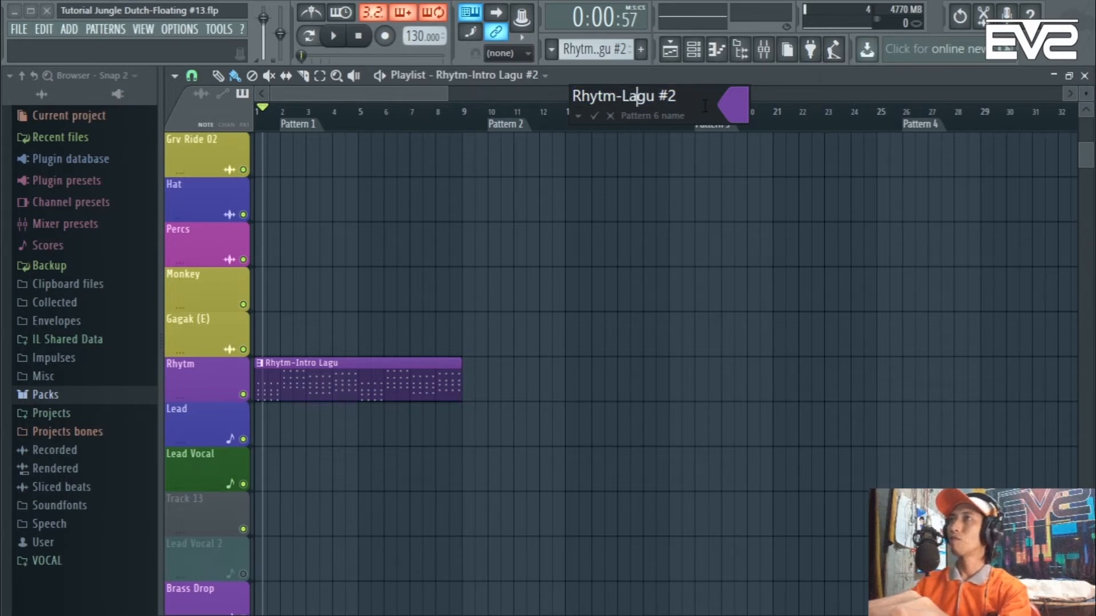
{"action": "type", "text": "Bait"}
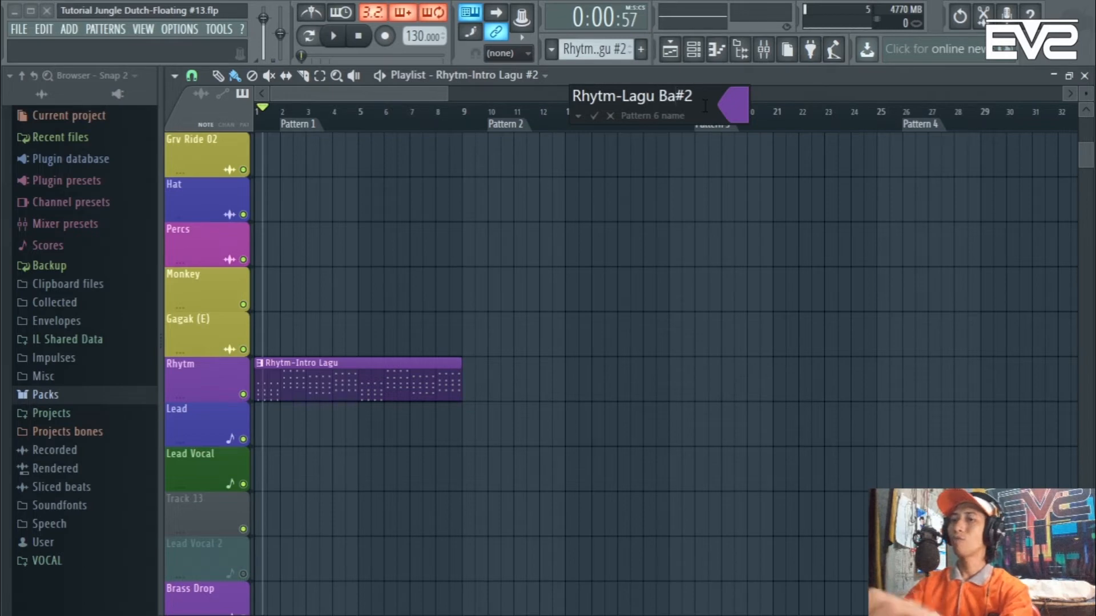
{"action": "key", "text": "Delete"}
{"action": "key", "text": "Delete"}
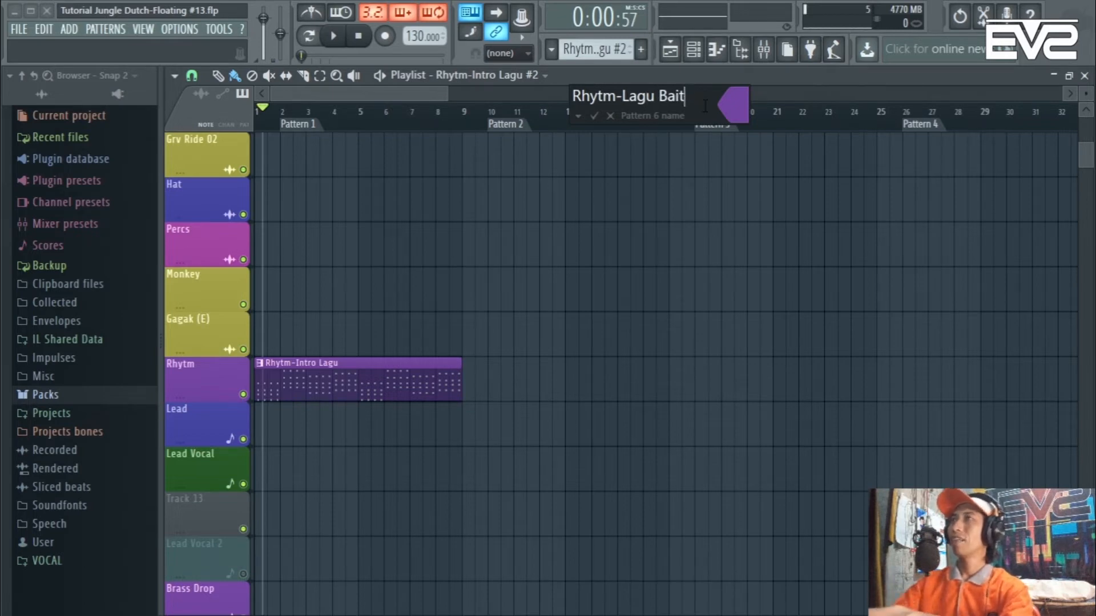
{"action": "left_click", "coordinate": [594, 116]}
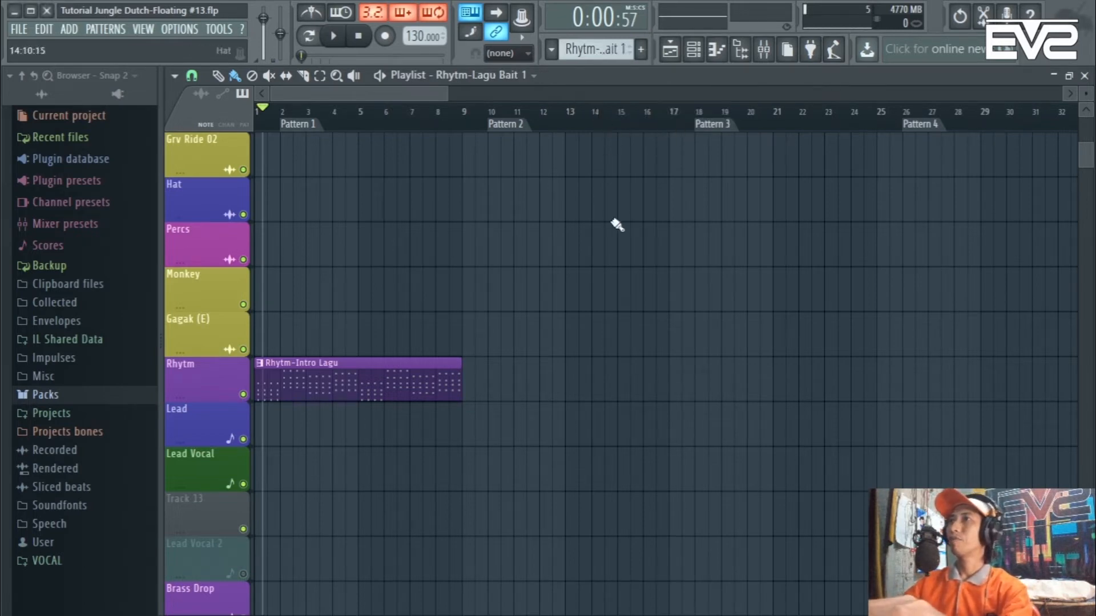
Place the Rhytm-Lagu Bait 1 pattern at bar 9 of the Rhytm track, directly after the intro clip
{"action": "left_click", "coordinate": [498, 384]}
{"action": "scroll", "coordinate": [465, 400], "scroll_direction": "up", "scroll_amount": 4}
{"action": "left_click_drag", "start_coordinate": [621, 383], "coordinate": [509, 387]}
{"action": "scroll", "coordinate": [521, 396], "scroll_direction": "down", "scroll_amount": 4}
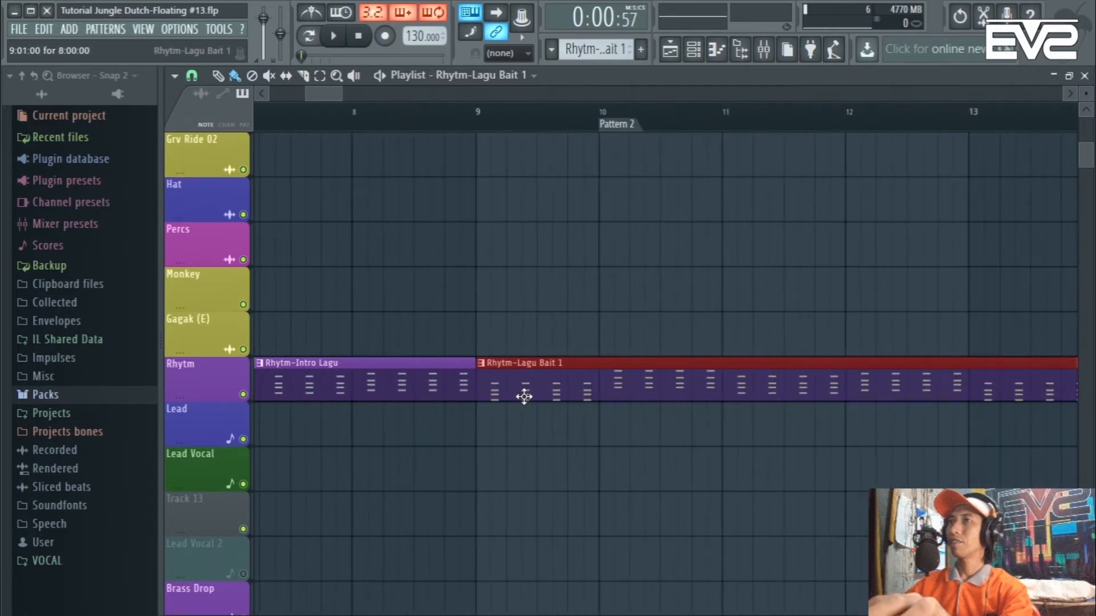
{"action": "left_click", "coordinate": [544, 431], "text": "ctrl"}
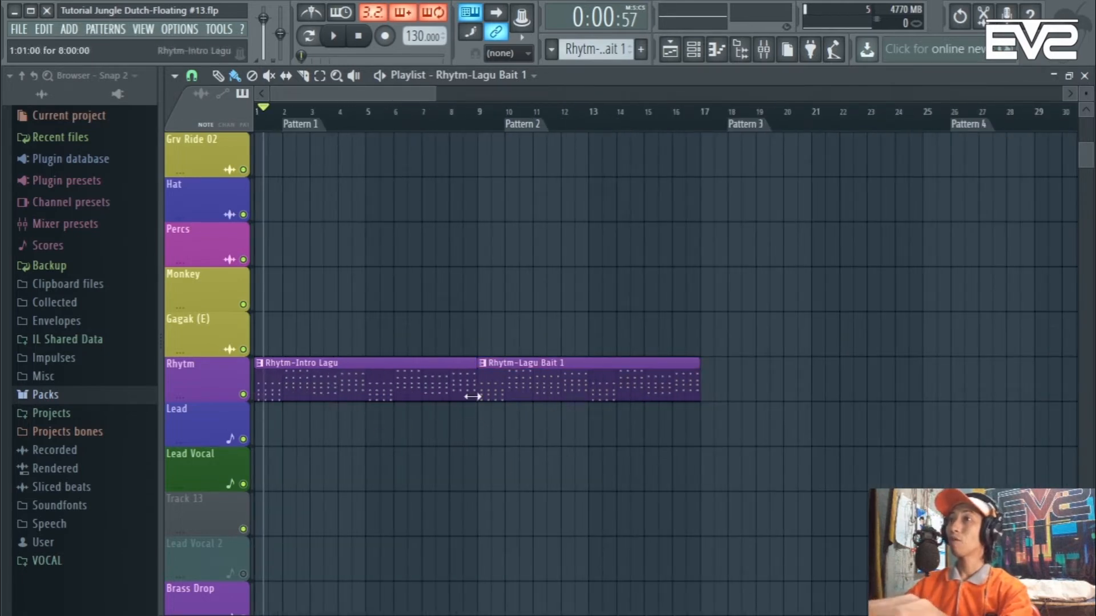
{"action": "scroll", "coordinate": [641, 369], "scroll_direction": "down", "scroll_amount": 1}
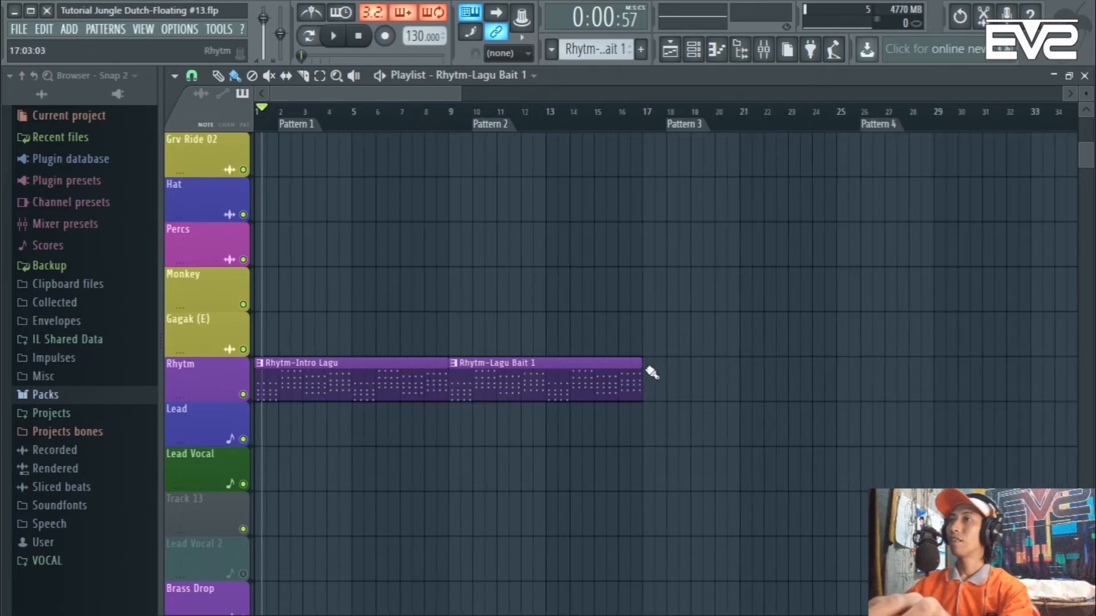
{"action": "scroll", "coordinate": [641, 368], "scroll_direction": "down", "scroll_amount": 2}
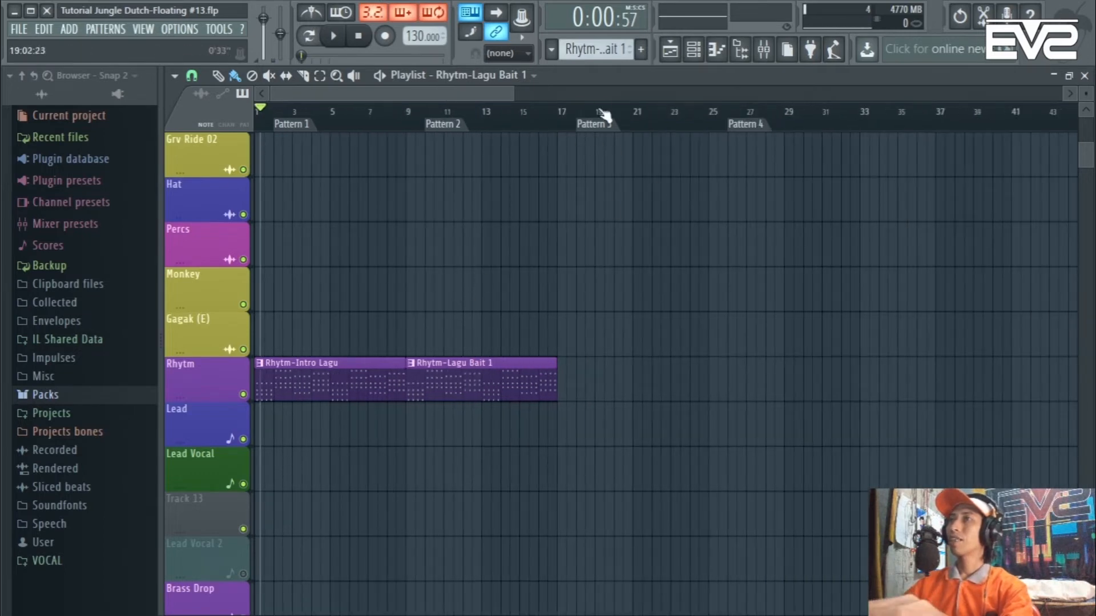
Clone the Rhytm-Lagu Bait 1 pattern and rename the clone as Rhytm-Lagu Bait 2
{"action": "left_click", "coordinate": [591, 50]}
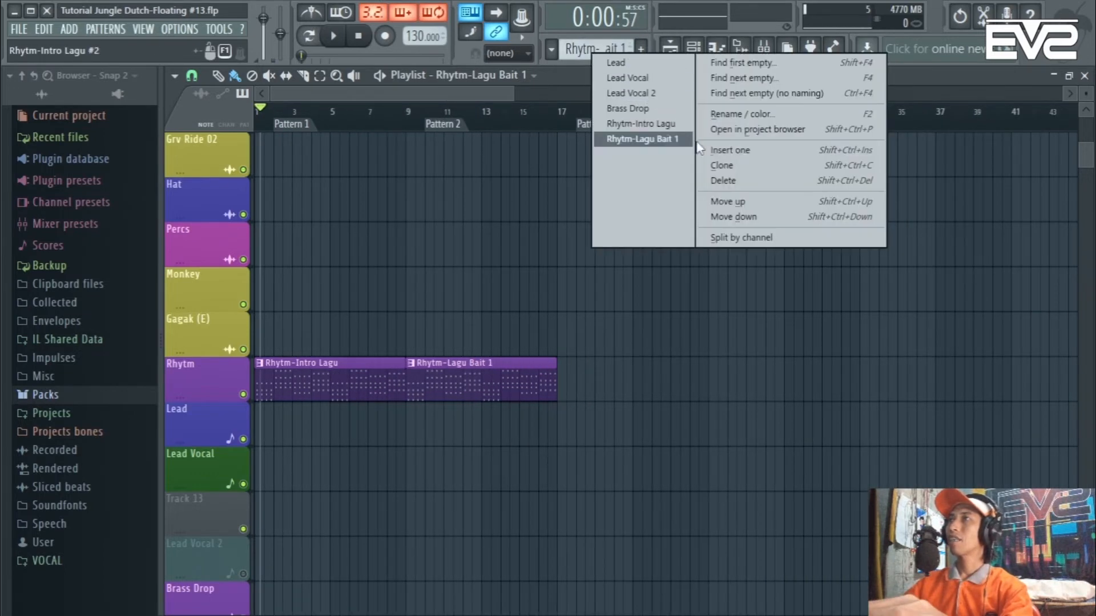
{"action": "left_click", "coordinate": [732, 166]}
{"action": "left_click", "coordinate": [589, 50]}
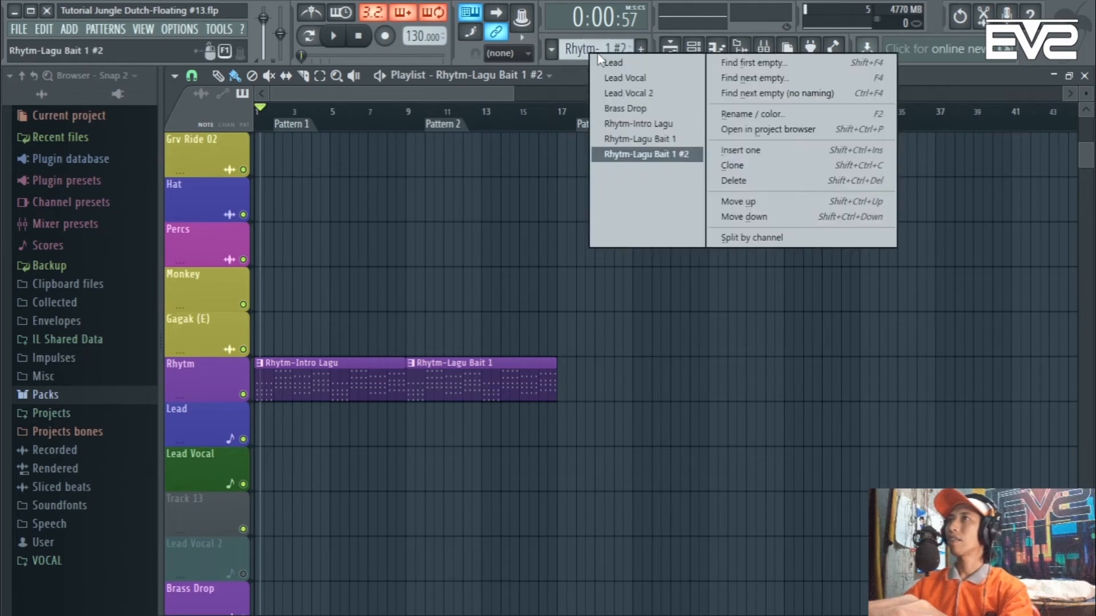
{"action": "left_click", "coordinate": [743, 115]}
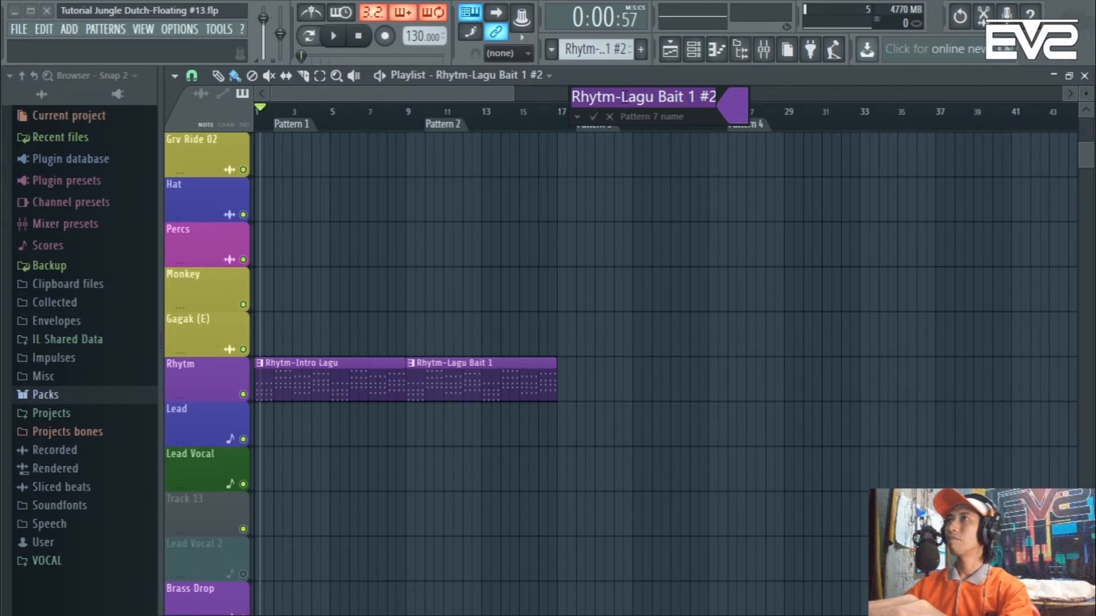
{"action": "key", "text": "BackSpace"}
{"action": "type", "text": "2"}
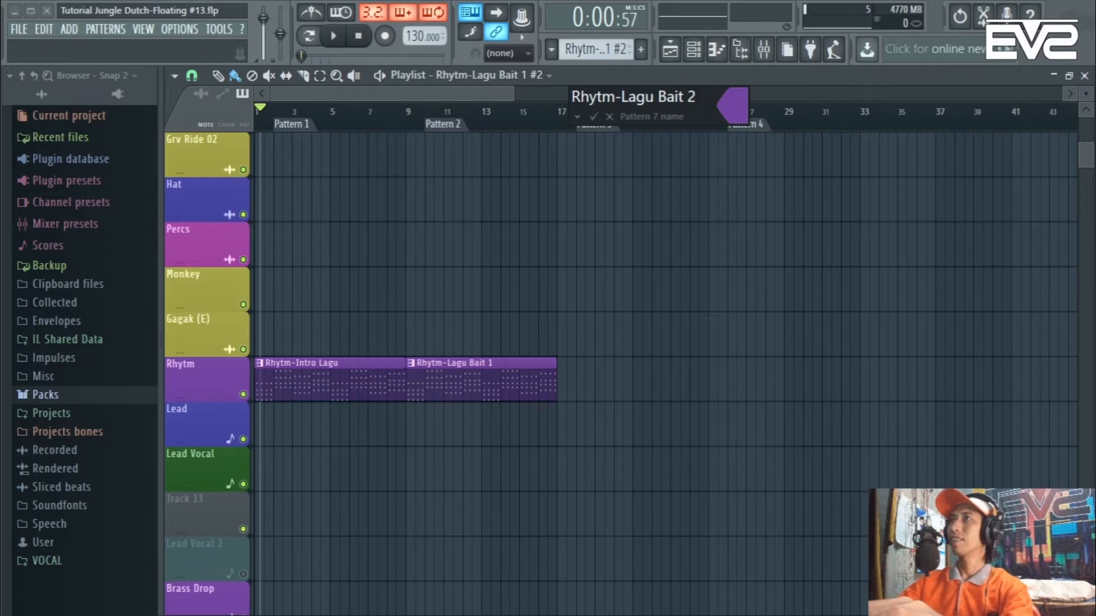
{"action": "left_click", "coordinate": [594, 117]}
Place the Rhytm-Lagu Bait 2 pattern at bar 17 of the Rhytm track, directly after the Rhytm-Lagu Bait 1 clip
{"action": "left_click", "coordinate": [606, 383]}
{"action": "scroll", "coordinate": [593, 421], "scroll_direction": "up", "scroll_amount": 3}
{"action": "left_click_drag", "start_coordinate": [652, 389], "coordinate": [509, 396]}
{"action": "scroll", "coordinate": [522, 421], "scroll_direction": "up", "scroll_amount": 3}
{"action": "scroll", "coordinate": [508, 396], "scroll_direction": "down", "scroll_amount": 6}
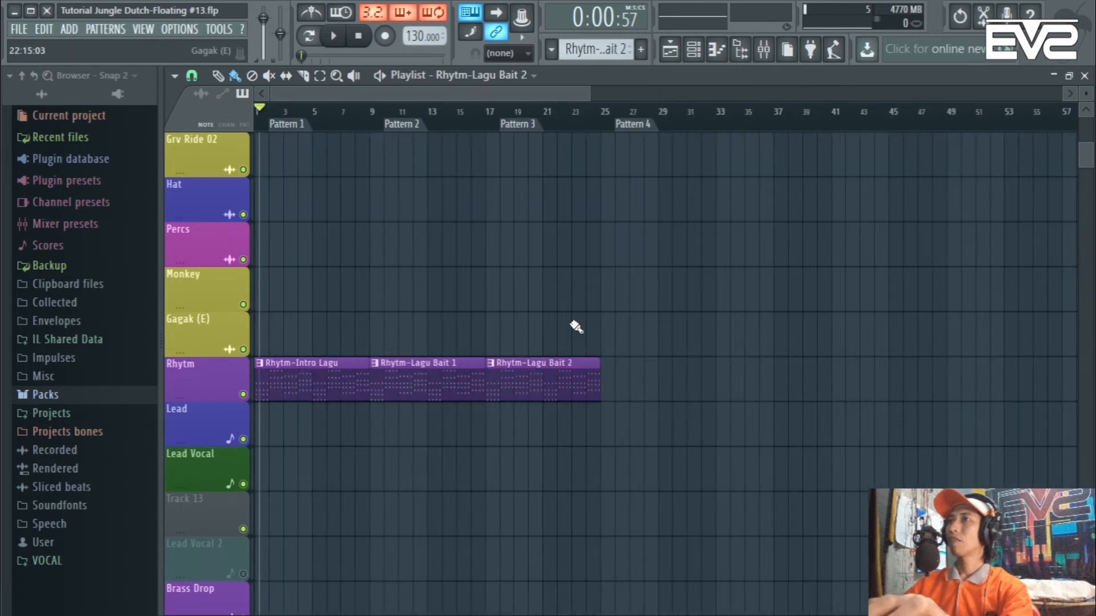
Clone the Rhytm-Lagu Bait 2 pattern and rename the clone as Rhytm-Reff 1
{"action": "left_click", "coordinate": [588, 49]}
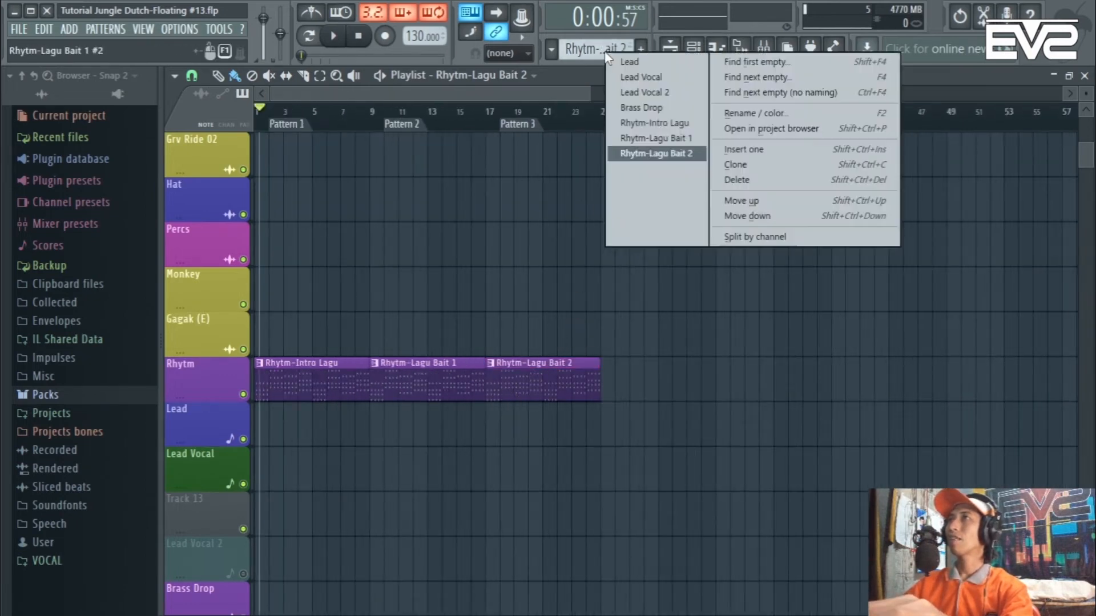
{"action": "left_click", "coordinate": [739, 165]}
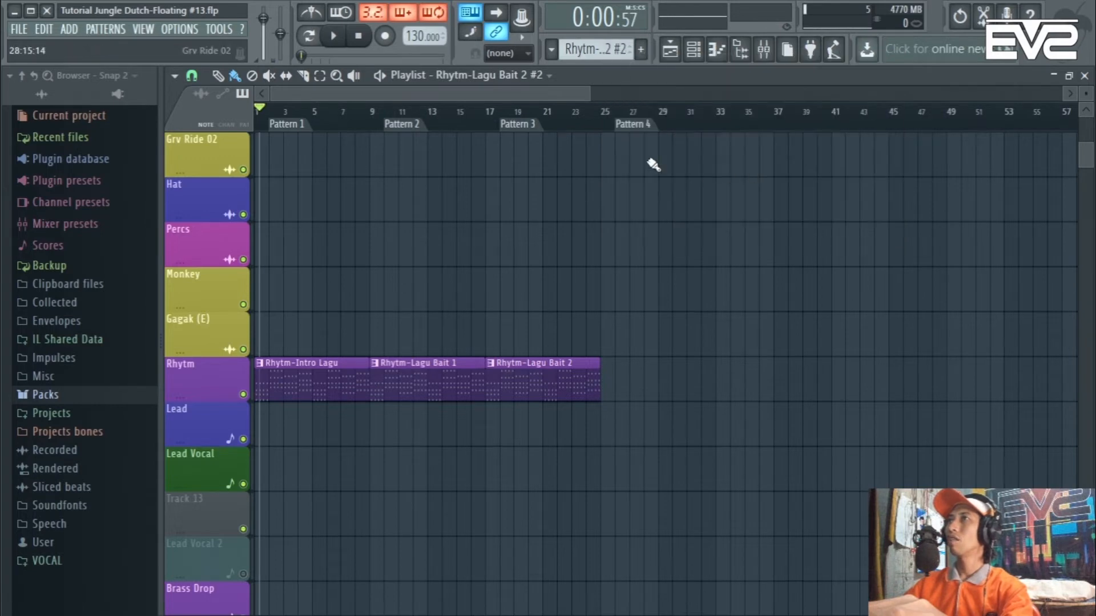
{"action": "left_click", "coordinate": [599, 52]}
{"action": "left_click", "coordinate": [759, 111]}
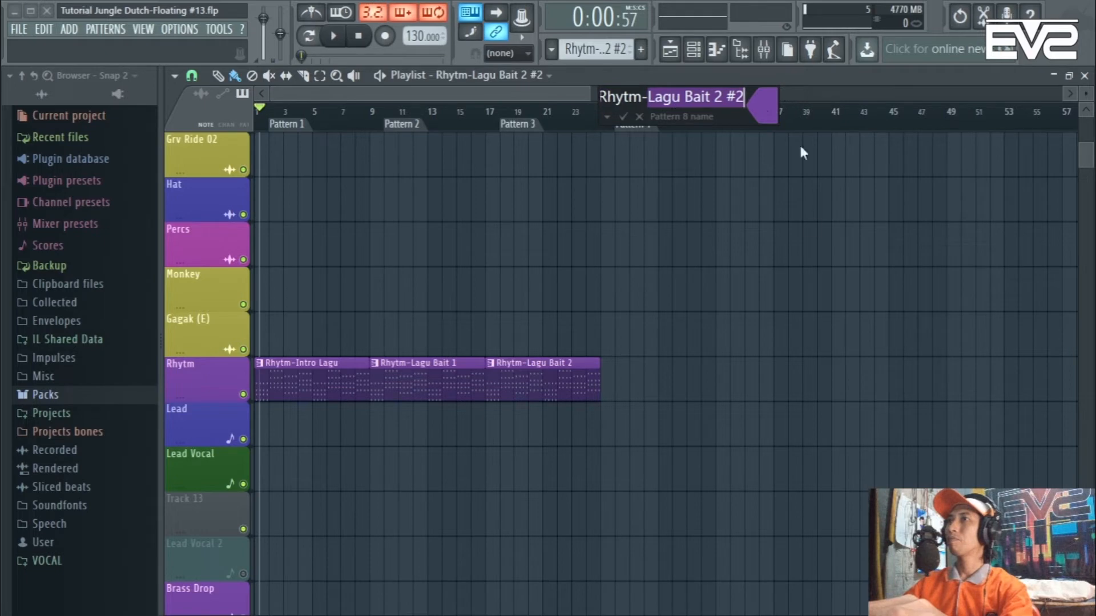
{"action": "type", "text": "Rhytm-Reff 1"}
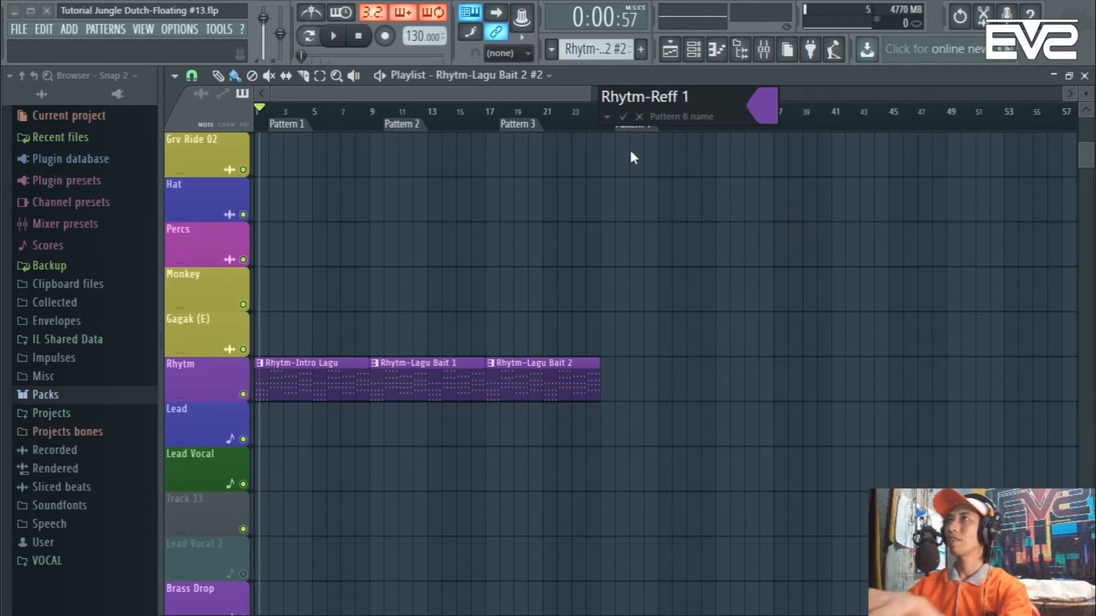
{"action": "left_click", "coordinate": [624, 116]}
Place the Rhytm-Reff 1 pattern at bar 25 of the Rhytm track, flush against the end of Rhytm-Lagu Bait 2
{"action": "left_click", "coordinate": [628, 383]}
{"action": "scroll", "coordinate": [633, 394], "scroll_direction": "up", "scroll_amount": 3, "text": "ctrl"}
{"action": "left_click_drag", "start_coordinate": [634, 398], "coordinate": [545, 394]}
{"action": "scroll", "coordinate": [544, 393], "scroll_direction": "up", "scroll_amount": 3, "text": "ctrl"}
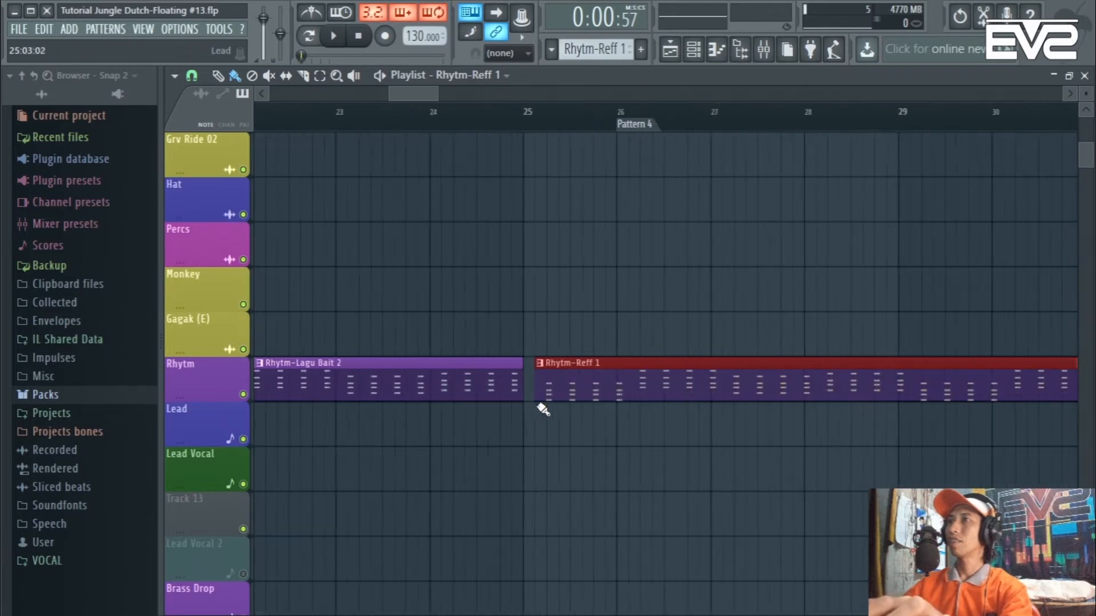
{"action": "scroll", "coordinate": [543, 392], "scroll_direction": "down", "scroll_amount": 5, "text": "ctrl"}
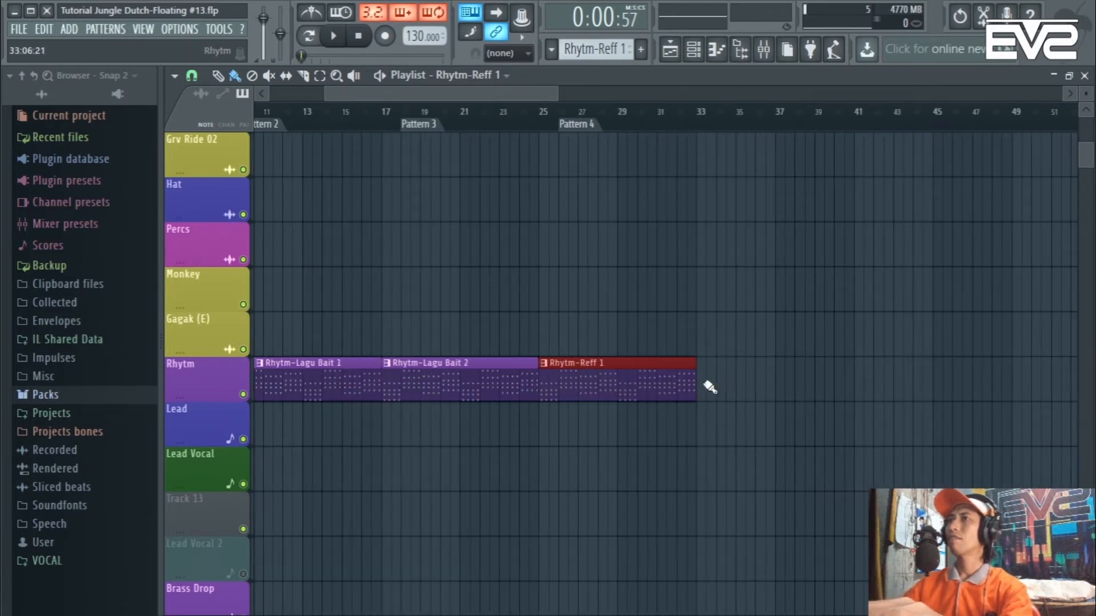
{"action": "left_click", "coordinate": [743, 383], "text": "ctrl"}
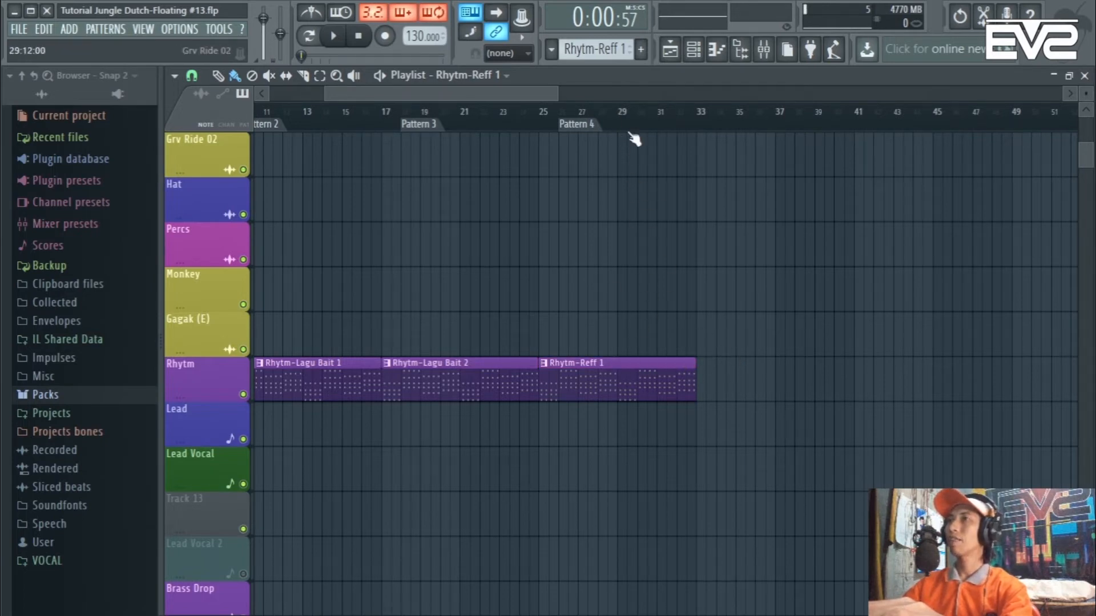
Rename the Rhytm-Reff 1 pattern as Rhytm-Reff 2
{"action": "left_click", "coordinate": [594, 48]}
{"action": "left_click", "coordinate": [757, 115]}
{"action": "left_click", "coordinate": [675, 92]}
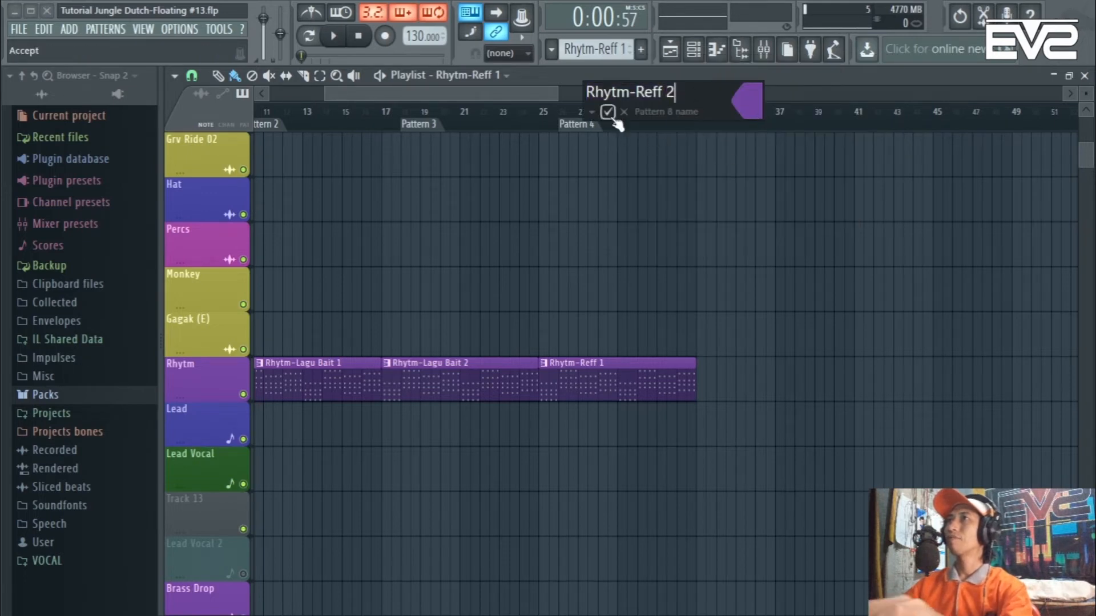
{"action": "type", "text": "2"}
{"action": "key", "text": "Return"}
Place another Rhytm-Reff 2 clip at bar 33 of the Rhytm track, directly after the clip at bar 25
{"action": "left_click", "coordinate": [723, 382]}
{"action": "scroll", "coordinate": [730, 388], "scroll_direction": "up", "scroll_amount": 5}
{"action": "left_click_drag", "start_coordinate": [666, 379], "coordinate": [649, 382]}
{"action": "scroll", "coordinate": [651, 385], "scroll_direction": "down", "scroll_amount": 6}
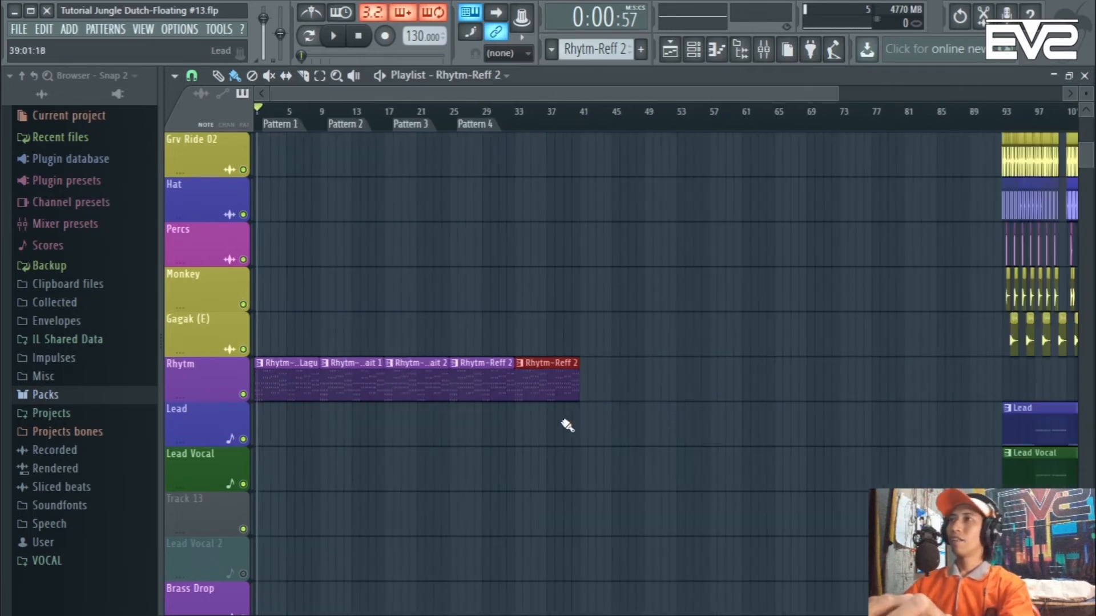
Play the opening bars of the Rhytm track arrangement and stop playback
{"action": "scroll", "coordinate": [303, 433], "scroll_direction": "up", "scroll_amount": 4}
{"action": "scroll", "coordinate": [275, 96], "scroll_direction": "up", "scroll_amount": 2}
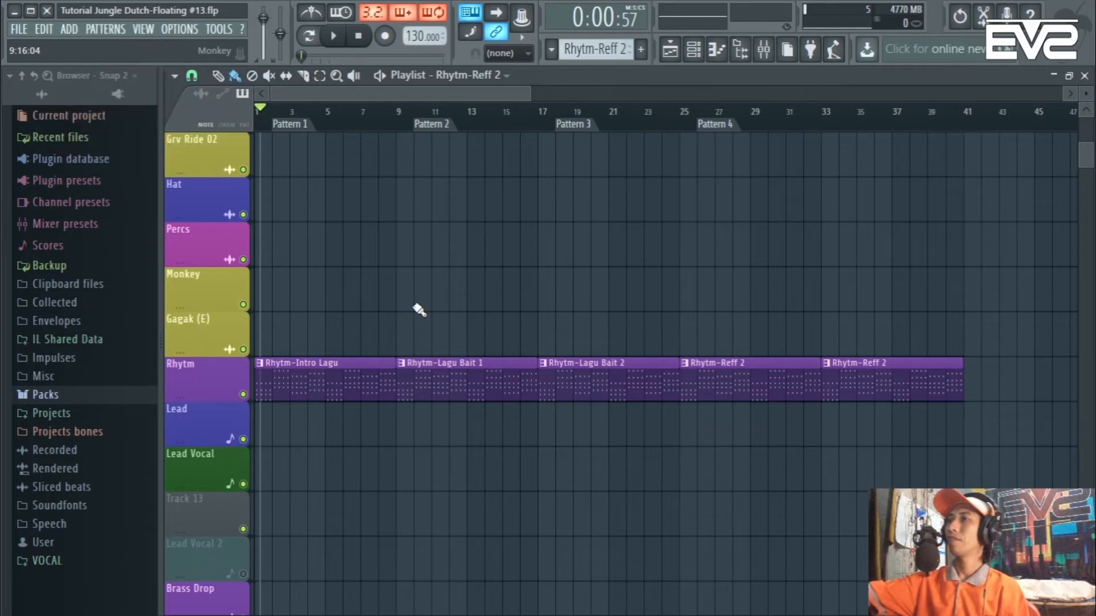
{"action": "key", "text": "space"}
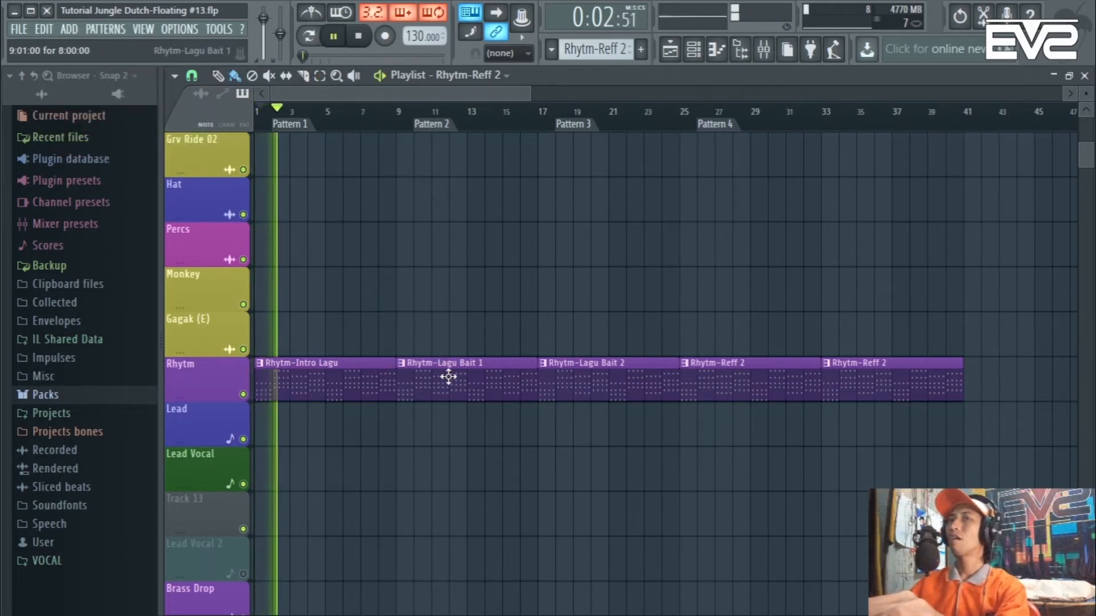
{"action": "key", "text": "space"}
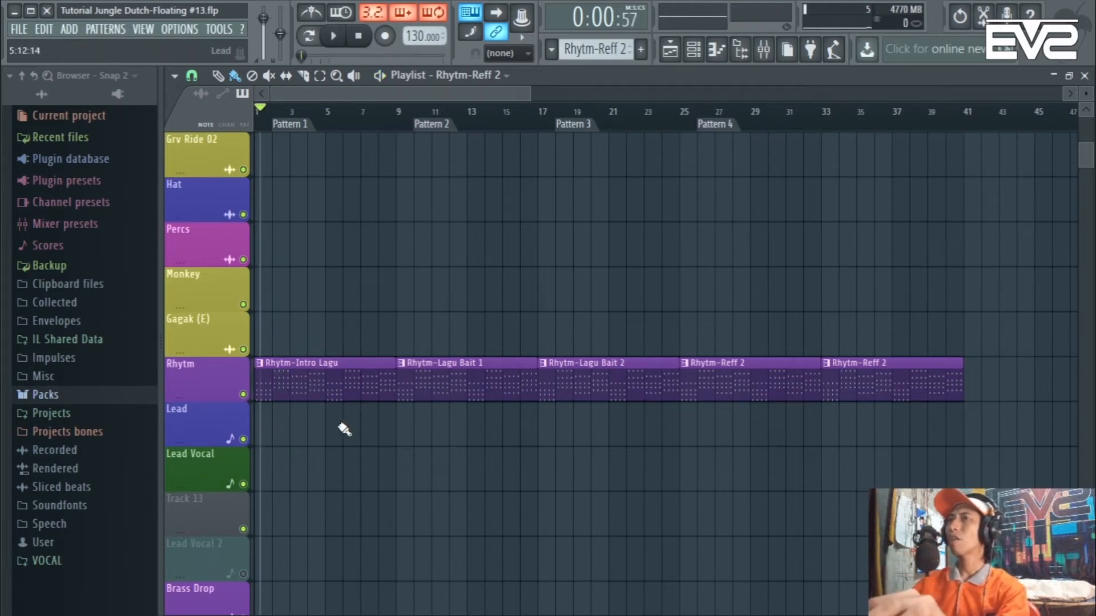
Mute the Rhytm track and lay five back-to-back copies of the Rhytm-Intro Lagu clip along the Lead track from bar 1
{"action": "left_click_drag", "start_coordinate": [370, 429], "coordinate": [339, 365]}
{"action": "key", "text": "ctrl+b"}
{"action": "left_click_drag", "start_coordinate": [482, 396], "coordinate": [271, 401]}
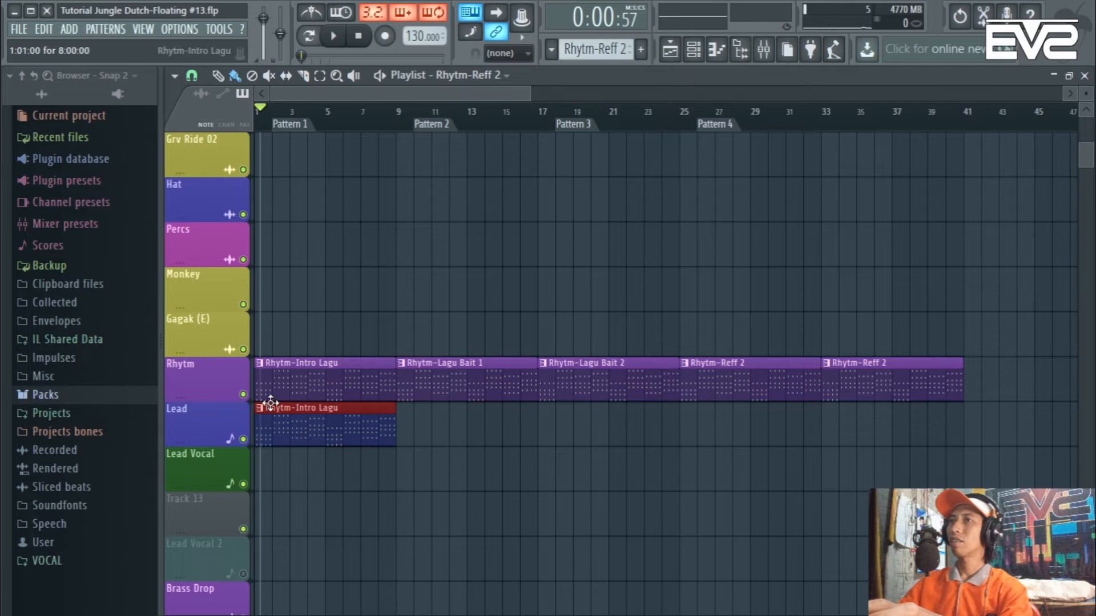
{"action": "left_click", "coordinate": [243, 395]}
{"action": "key", "text": "ctrl+b"}
{"action": "key", "text": "ctrl+b"}
{"action": "key", "text": "ctrl+b"}
{"action": "key", "text": "ctrl+b"}
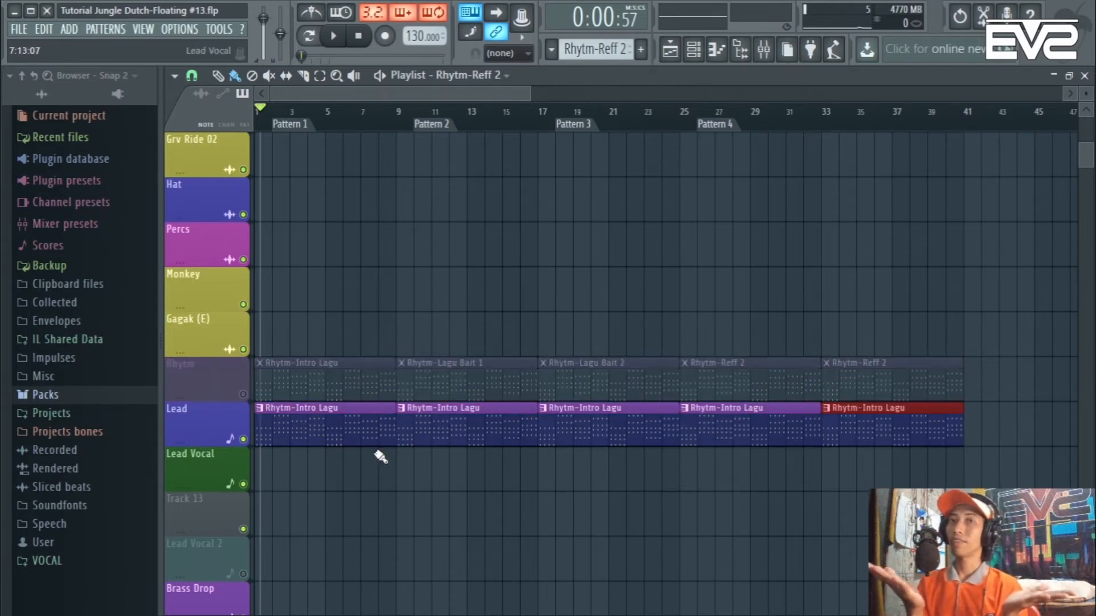
Delete the five Rhytm-Intro Lagu copies from the Lead track and unmute the Rhytm track
{"action": "left_click", "coordinate": [475, 491]}
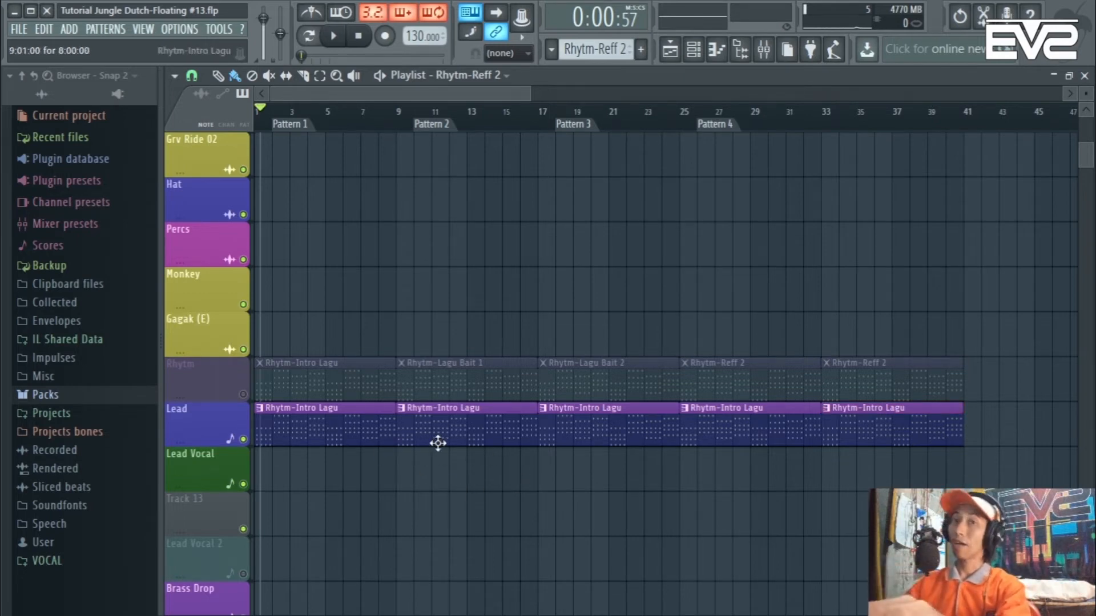
{"action": "right_click", "coordinate": [868, 440]}
{"action": "right_click", "coordinate": [790, 447]}
{"action": "right_click", "coordinate": [605, 450]}
{"action": "right_click", "coordinate": [462, 451]}
{"action": "right_click", "coordinate": [320, 434]}
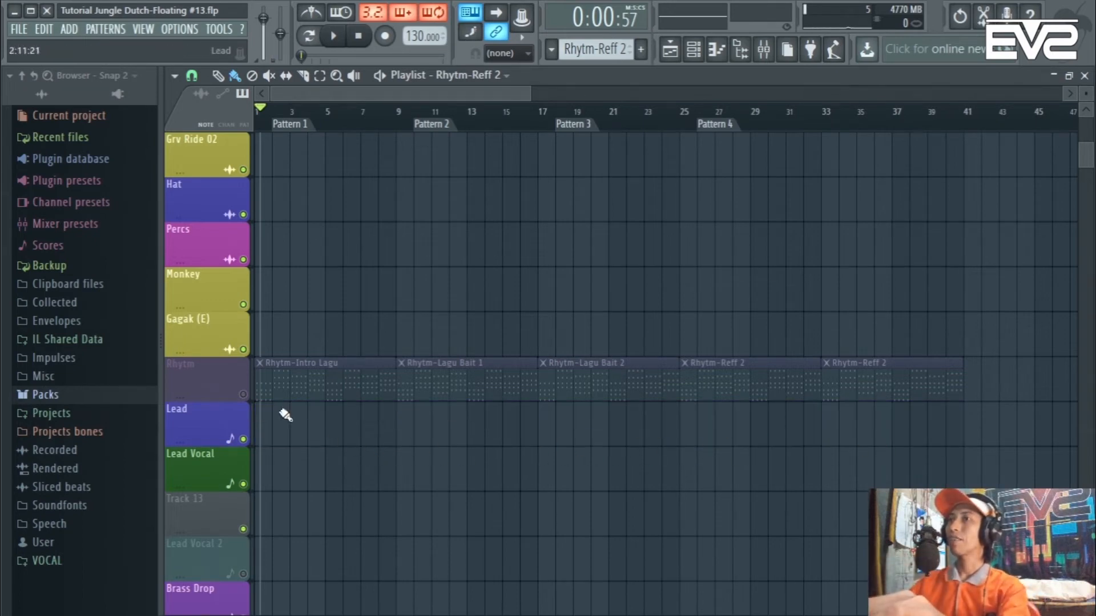
{"action": "left_click", "coordinate": [243, 395]}
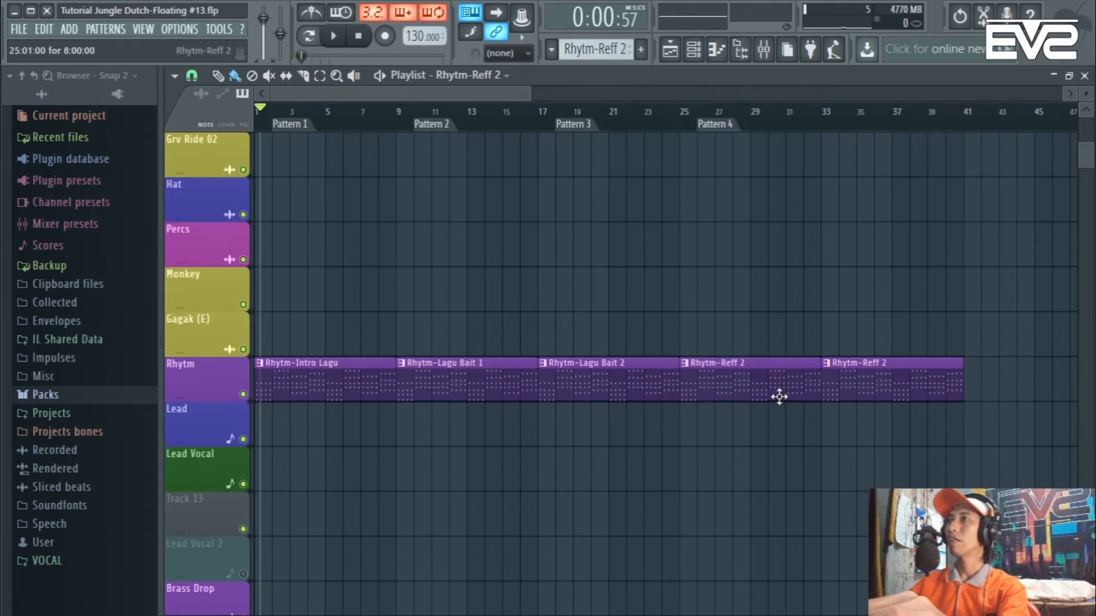
Delete the Rhytm-Reff 2 clip at bar 25 of the Rhytm track and clone the Rhytm-Reff 2 pattern
{"action": "right_click", "coordinate": [749, 384]}
{"action": "left_click", "coordinate": [552, 52]}
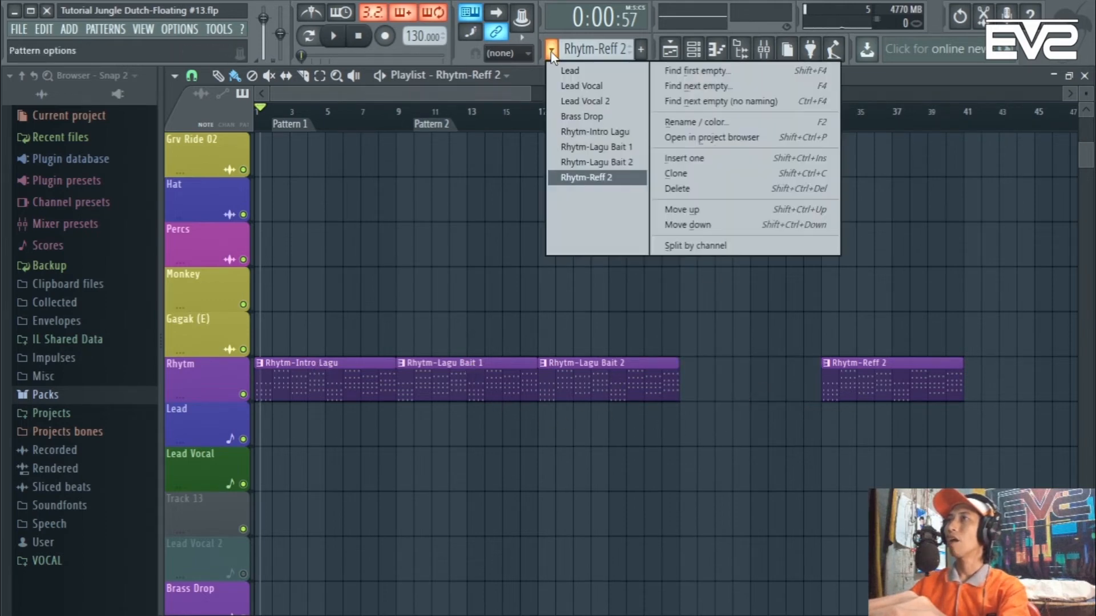
{"action": "left_click", "coordinate": [584, 176]}
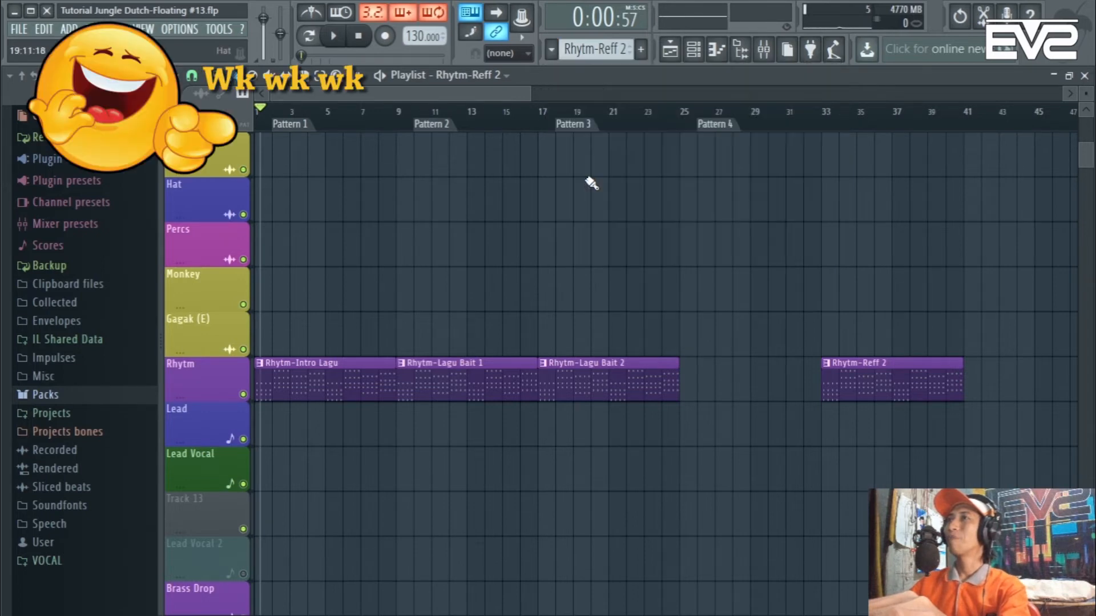
{"action": "left_click", "coordinate": [551, 50]}
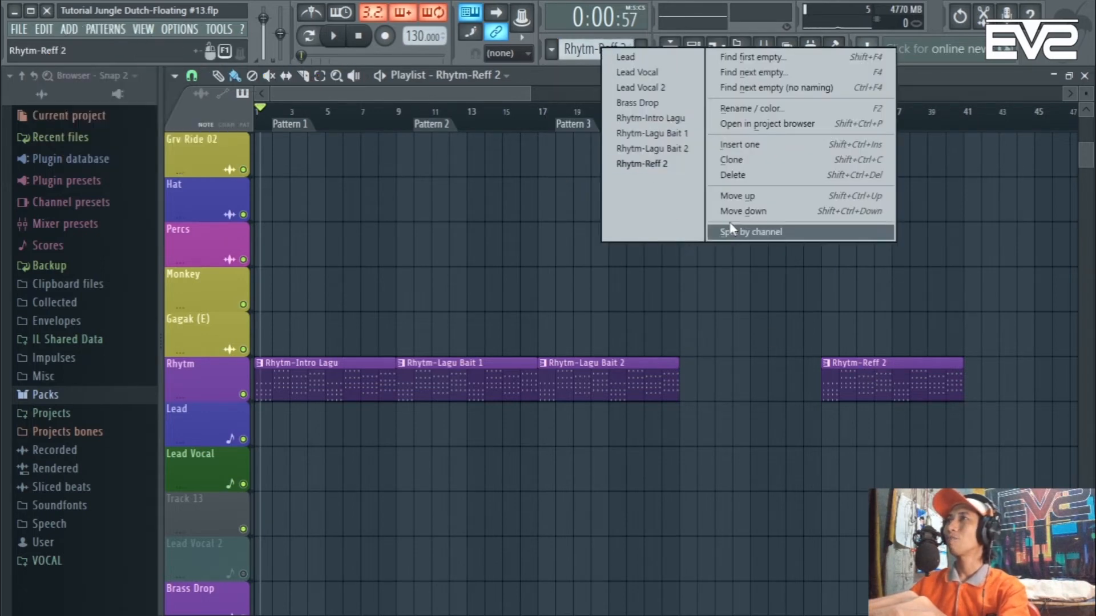
{"action": "left_click", "coordinate": [737, 160]}
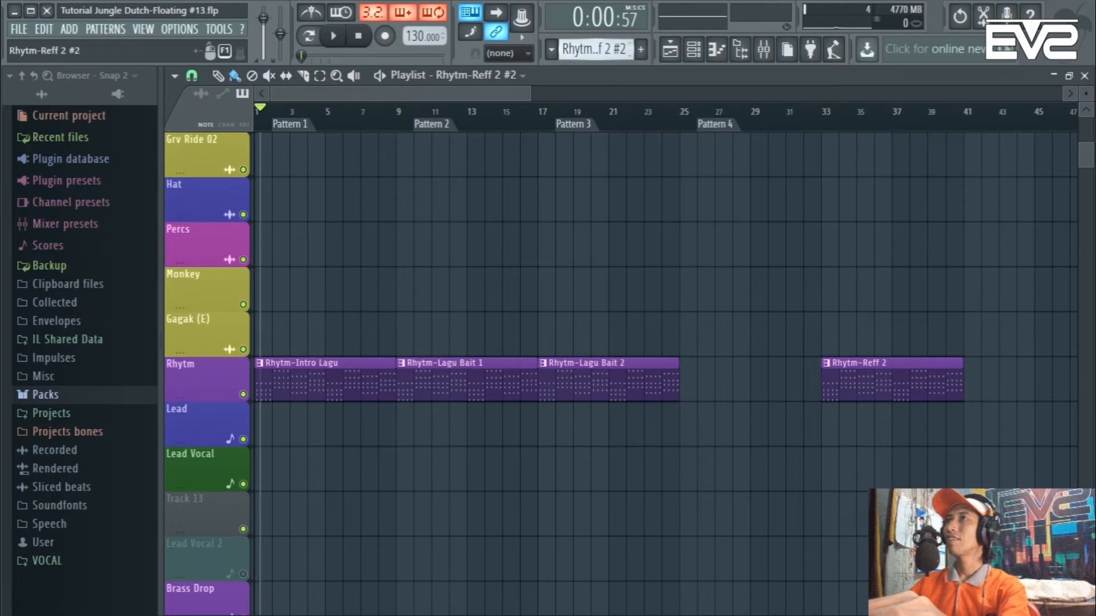
Rename the cloned Rhytm-Reff 2 #2 pattern as Rhytm-Reff 1
{"action": "left_click", "coordinate": [551, 50]}
{"action": "left_click", "coordinate": [740, 110]}
{"action": "key", "text": "End"}
{"action": "key", "text": "shift+Left"}
{"action": "key", "text": "shift+Left"}
{"action": "key", "text": "shift+Left"}
{"action": "key", "text": "shift+Left"}
{"action": "type", "text": "1"}
{"action": "left_click", "coordinate": [602, 112]}
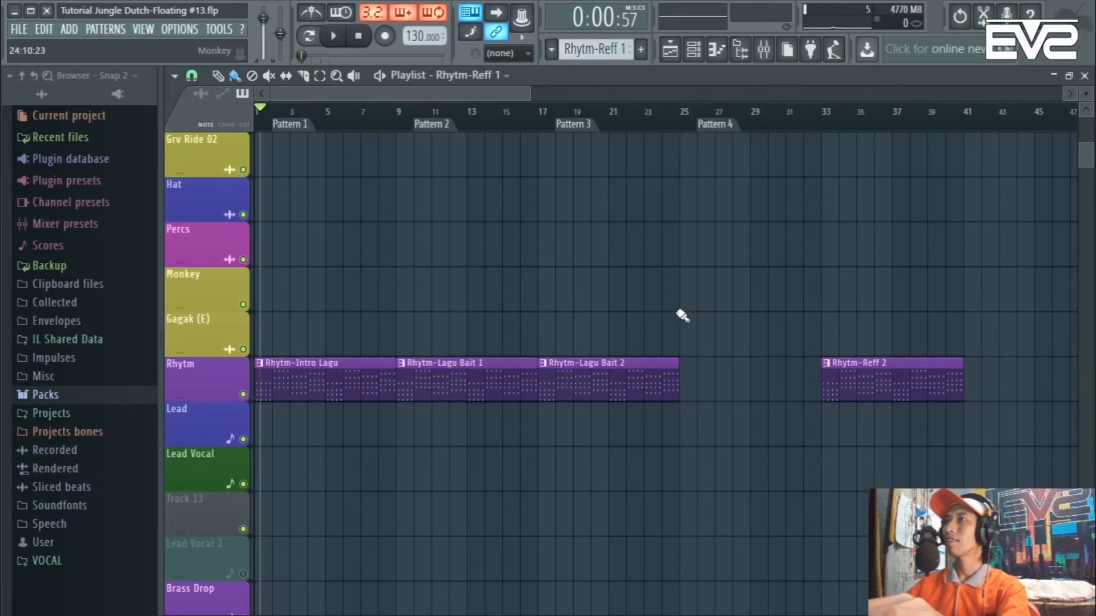
Place the Rhytm-Reff 1 pattern at bar 25 of the Rhytm track, filling the gap before Rhytm-Reff 2
{"action": "left_click", "coordinate": [685, 343]}
{"action": "scroll", "coordinate": [689, 354], "scroll_direction": "up", "scroll_amount": 3}
{"action": "left_click_drag", "start_coordinate": [734, 342], "coordinate": [697, 403]}
{"action": "scroll", "coordinate": [698, 403], "scroll_direction": "down", "scroll_amount": 4}
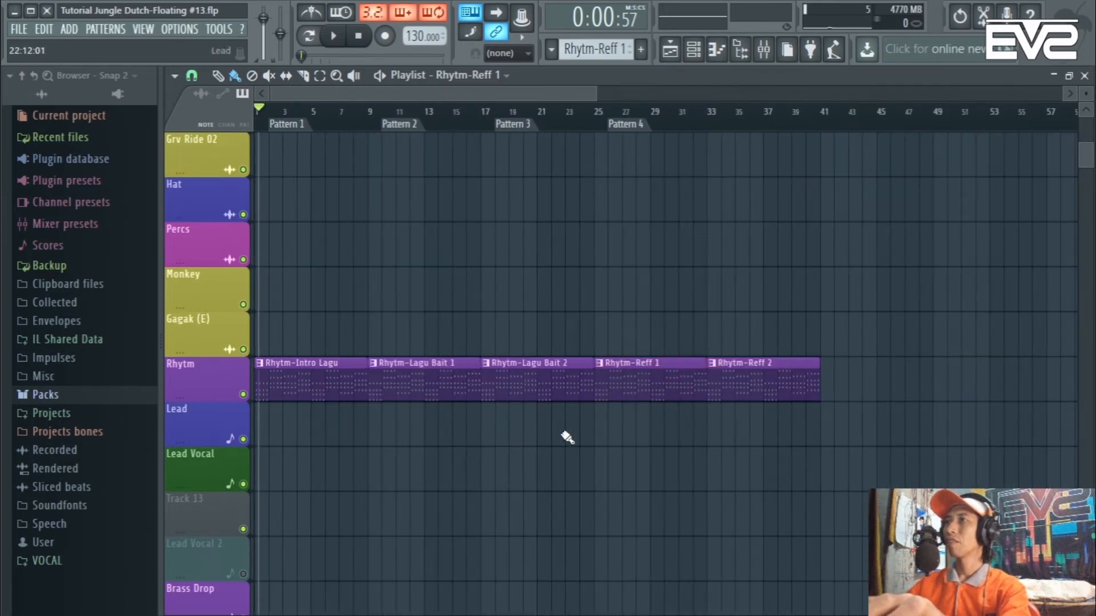
Save the project under its existing file name
{"action": "left_click", "coordinate": [23, 33]}
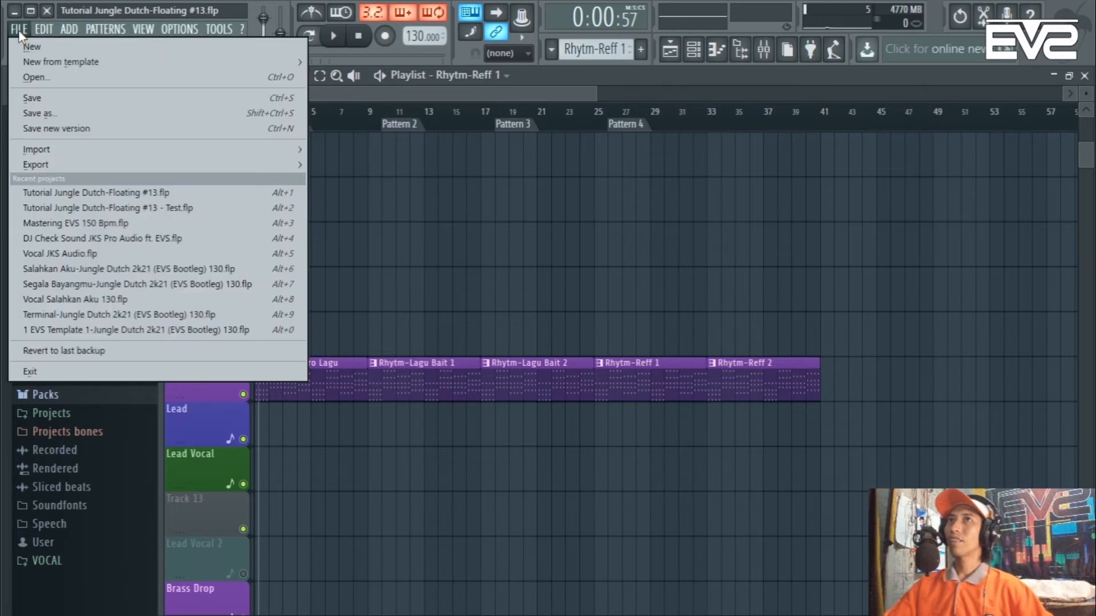
{"action": "left_click", "coordinate": [47, 99]}
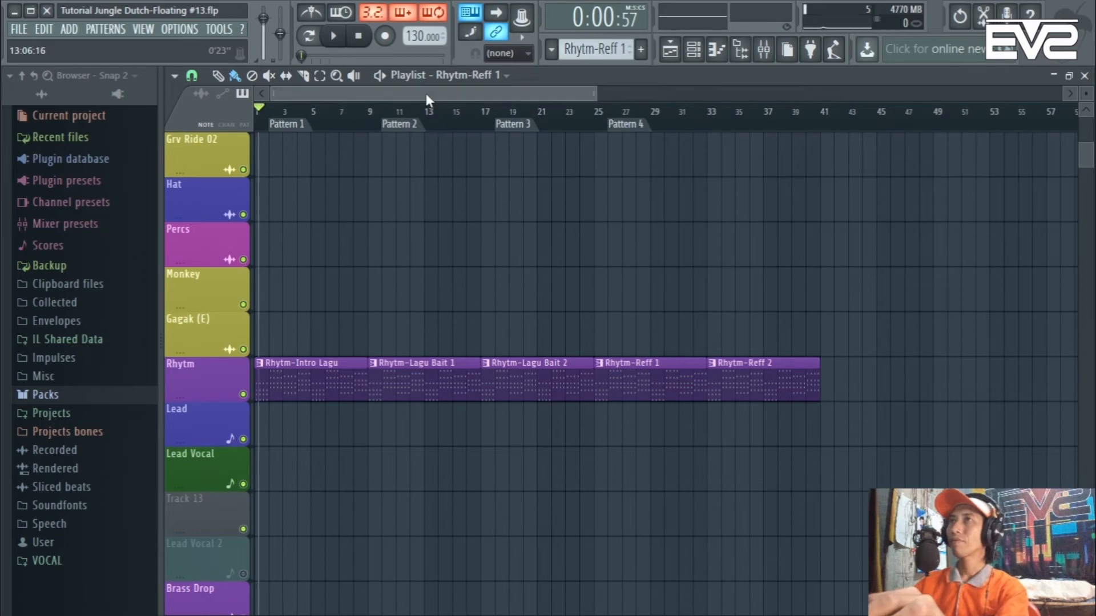
{"action": "scroll", "coordinate": [381, 212], "scroll_direction": "up", "scroll_amount": 1}
{"action": "left_click_drag", "start_coordinate": [382, 94], "coordinate": [350, 92]}
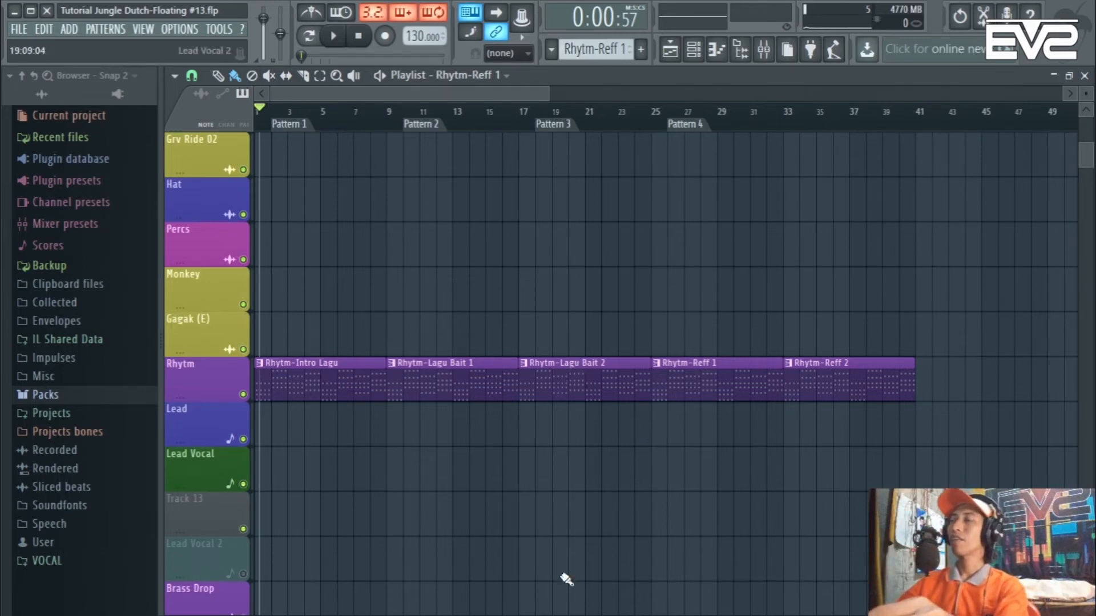
Switch to Chrome and review the chords for the intro, verses and refrain of Komando Latihan Pertempuran on the chordtela page
{"action": "key", "text": "alt+Tab"}
{"action": "key", "text": "alt+Tab"}
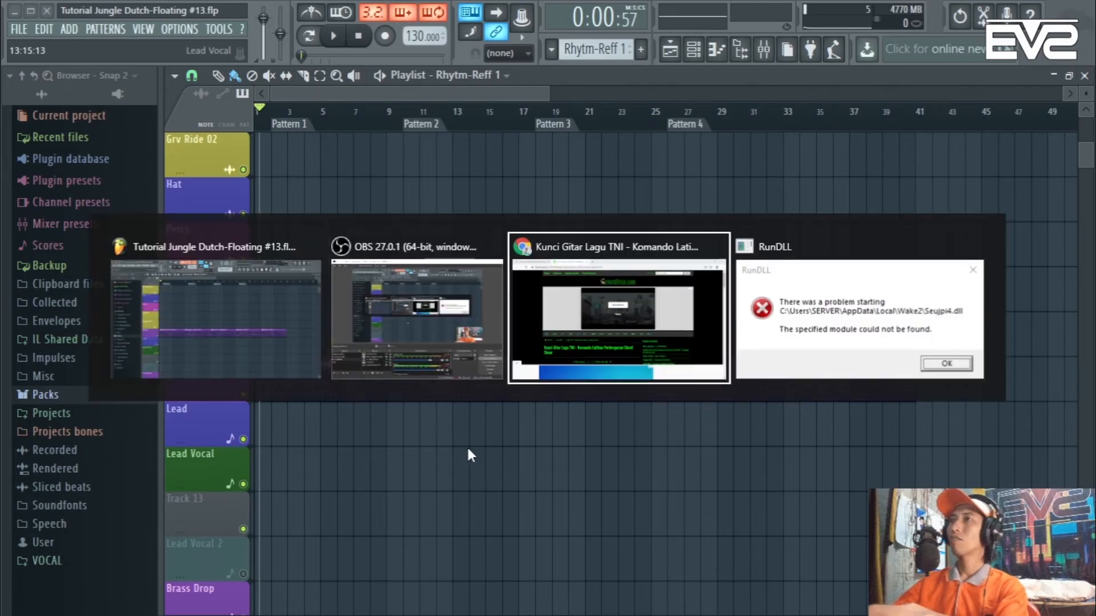
{"action": "scroll", "coordinate": [385, 294], "scroll_direction": "down", "scroll_amount": 3}
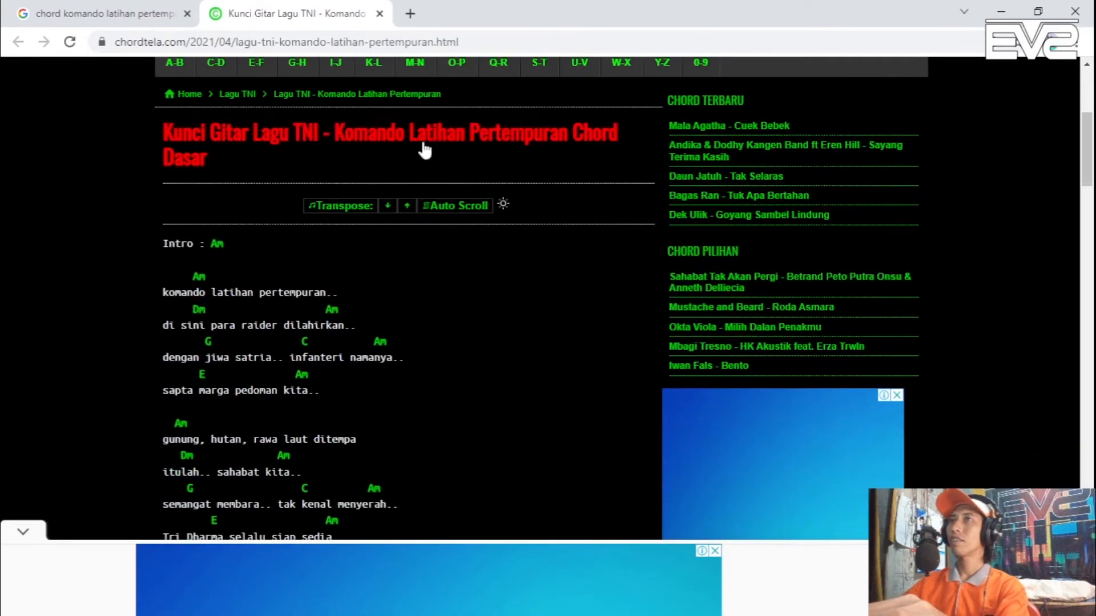
{"action": "scroll", "coordinate": [383, 287], "scroll_direction": "down", "scroll_amount": 2}
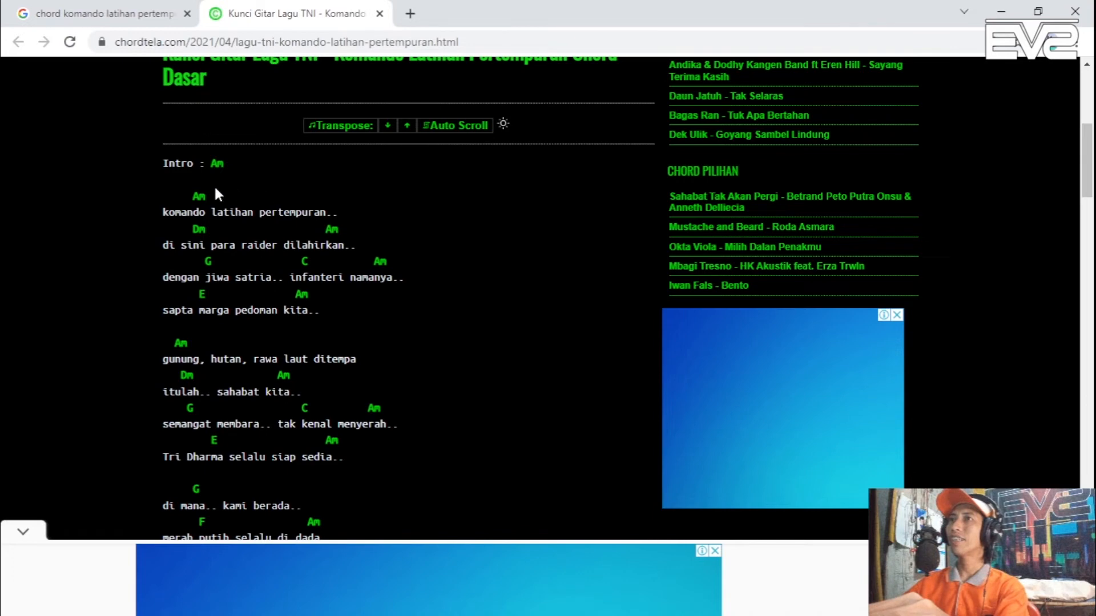
{"action": "scroll", "coordinate": [194, 245], "scroll_direction": "down", "scroll_amount": 3}
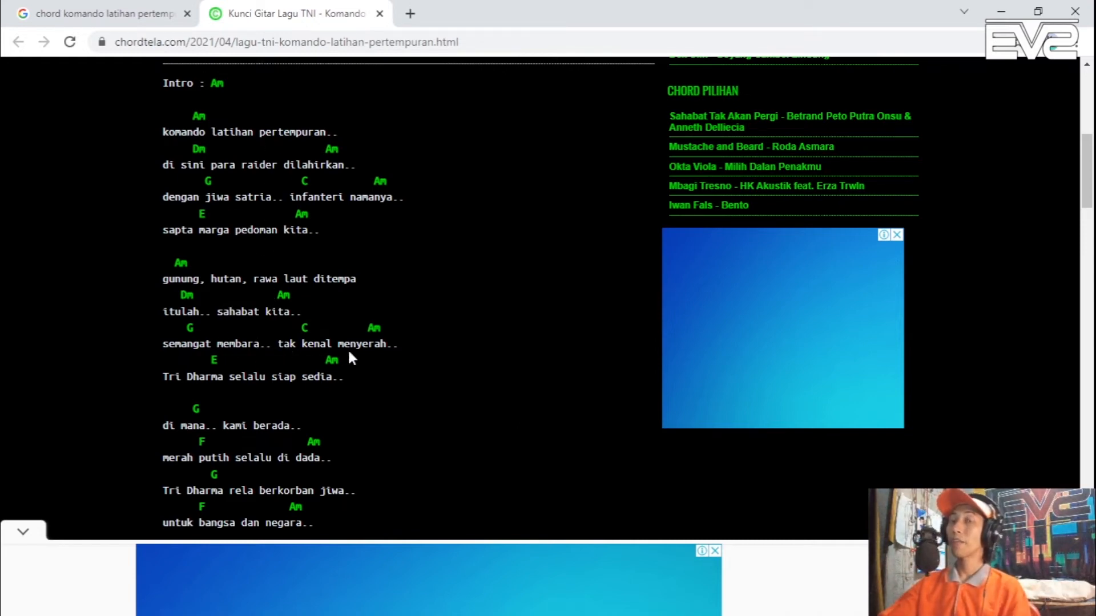
Review the verse and refrain chords of Komando Latihan Pertempuran again on the chordtela page
{"action": "scroll", "coordinate": [252, 368], "scroll_direction": "down", "scroll_amount": 2}
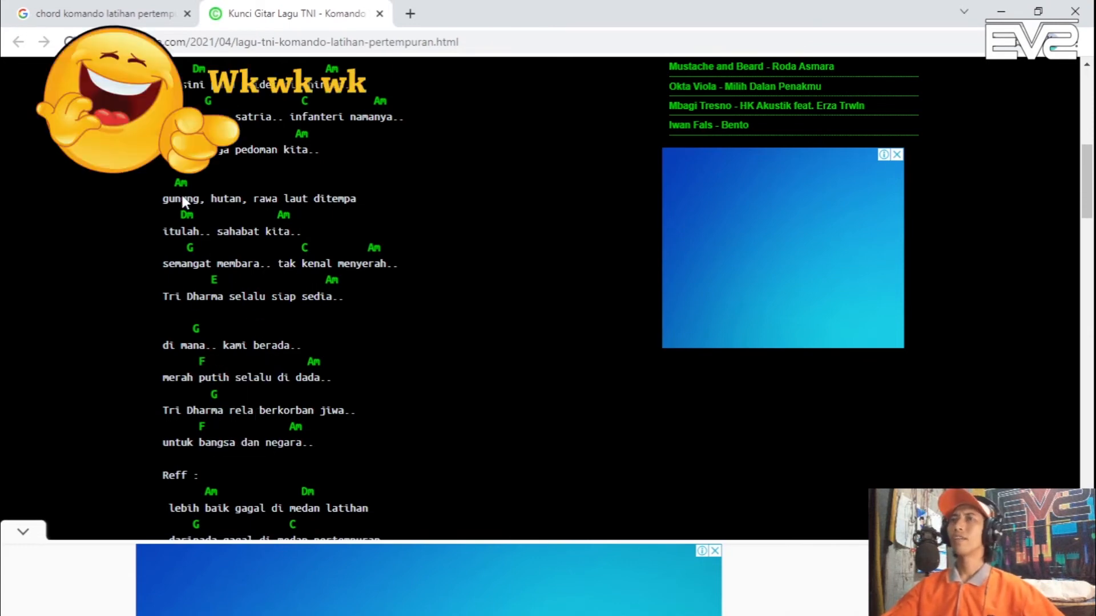
{"action": "scroll", "coordinate": [224, 297], "scroll_direction": "down", "scroll_amount": 5}
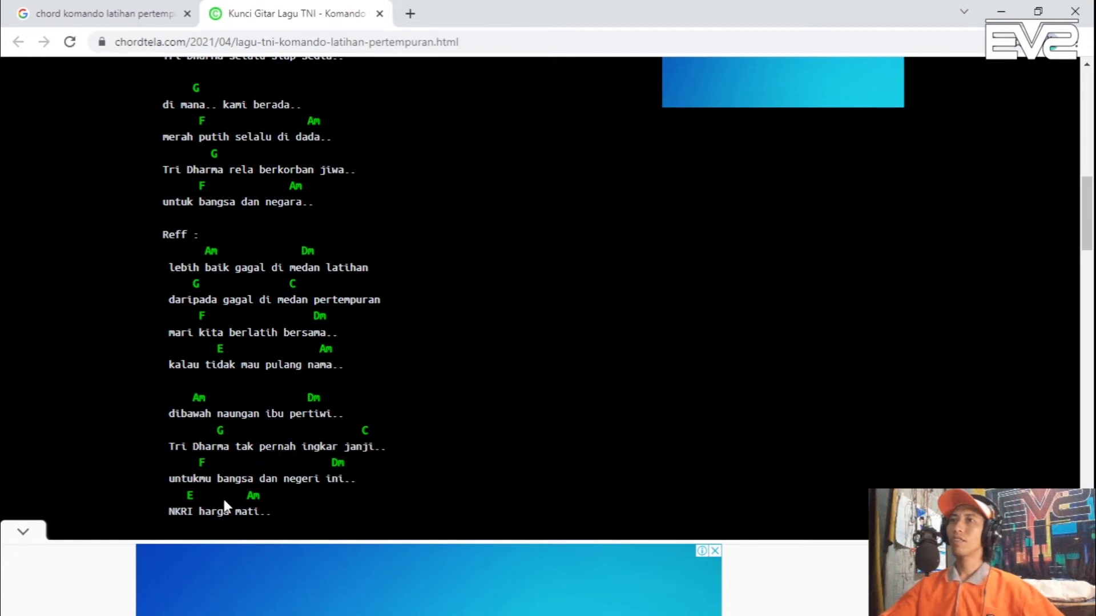
{"action": "scroll", "coordinate": [315, 247], "scroll_direction": "down", "scroll_amount": 3}
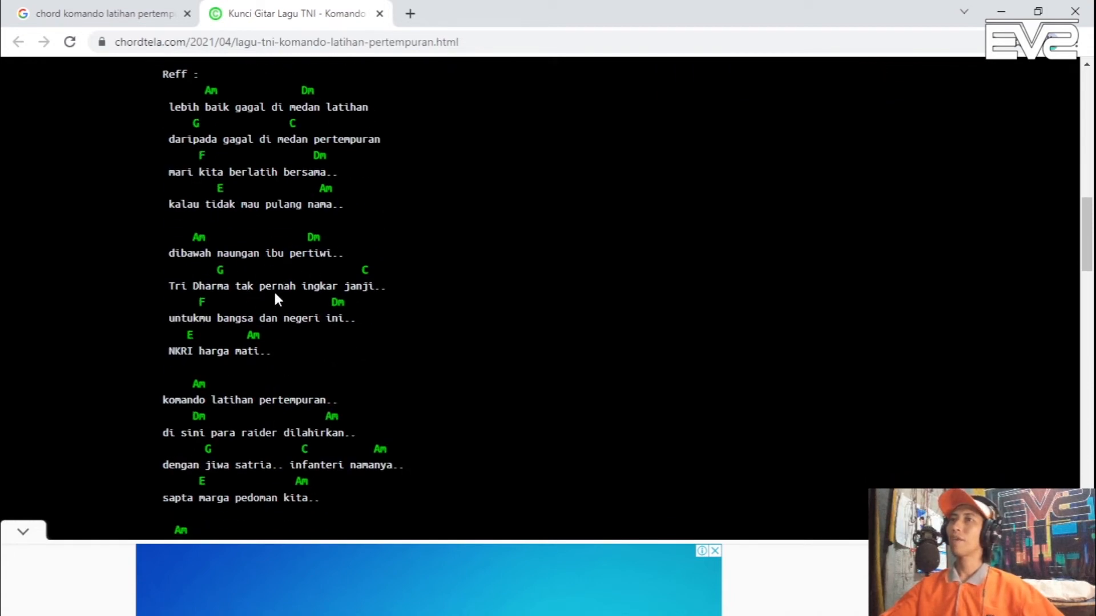
{"action": "scroll", "coordinate": [308, 306], "scroll_direction": "up", "scroll_amount": 3}
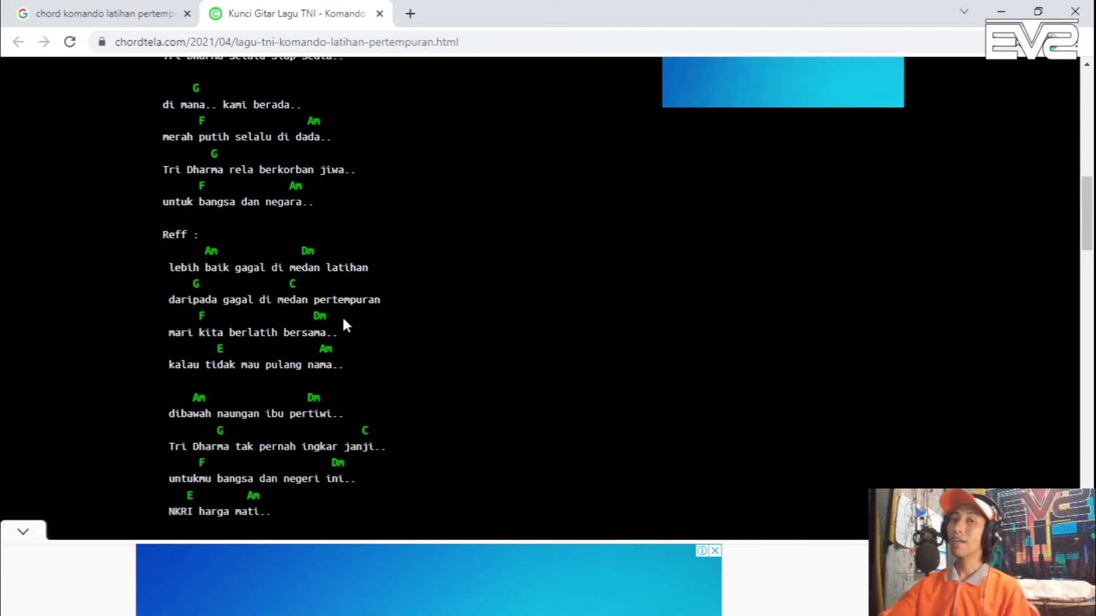
{"action": "scroll", "coordinate": [323, 338], "scroll_direction": "up", "scroll_amount": 7}
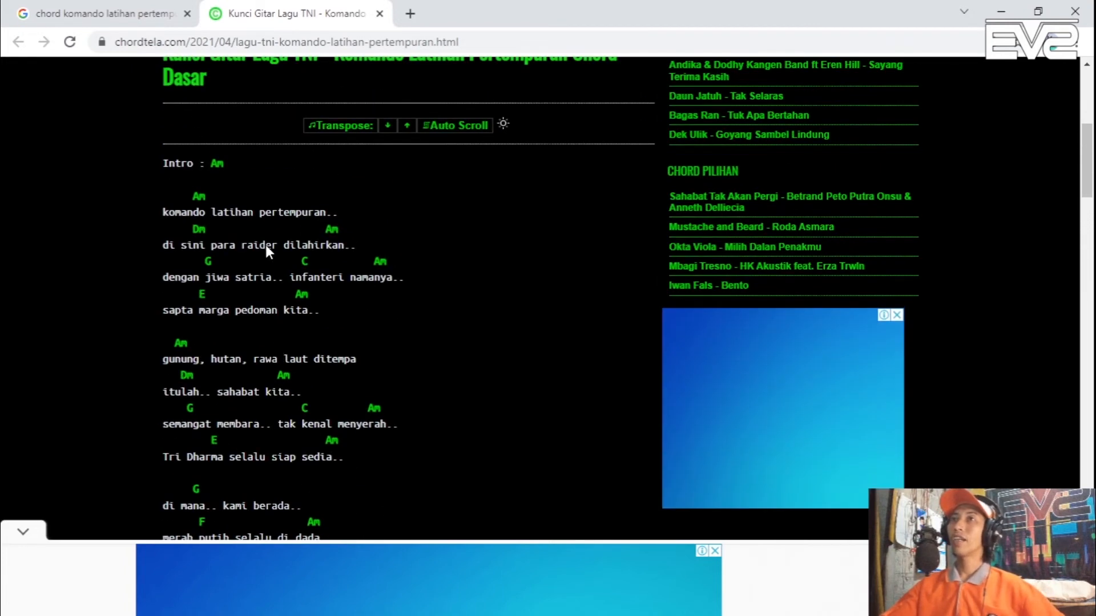
{"action": "scroll", "coordinate": [355, 261], "scroll_direction": "down", "scroll_amount": 2}
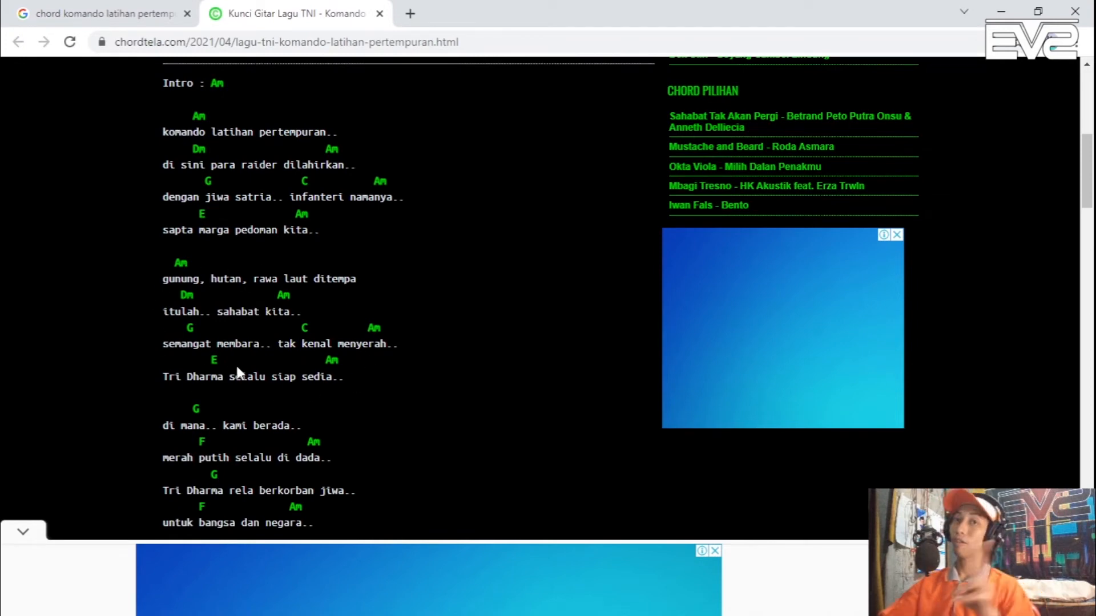
Switch back to FL Studio and look over the project's pattern list and the Rhytm track's intro, verse and refrain clips
{"action": "key", "text": "alt+Tab"}
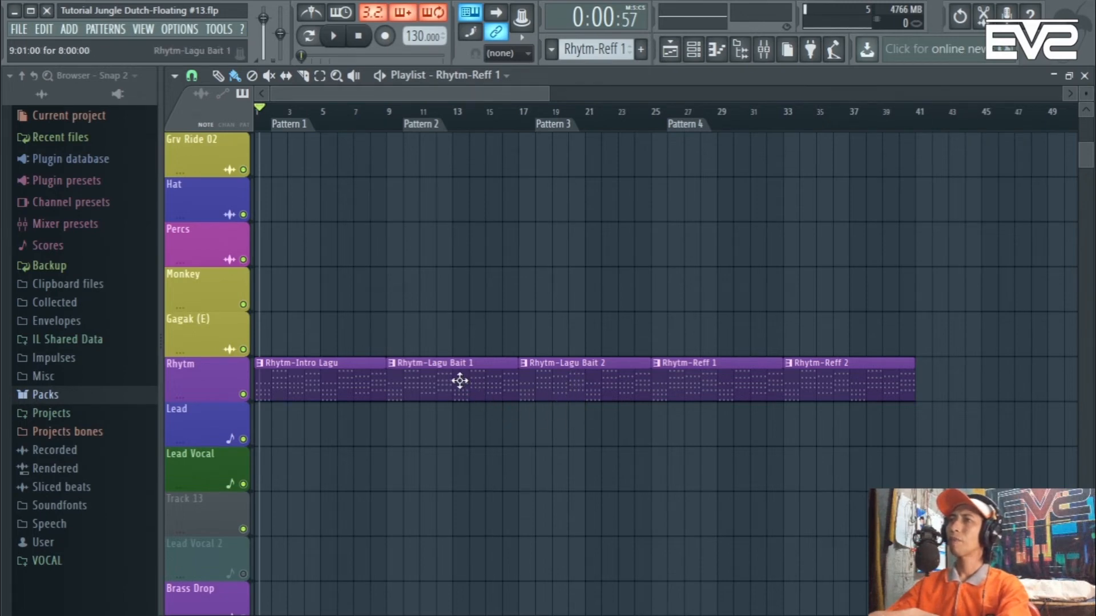
{"action": "left_click", "coordinate": [552, 50]}
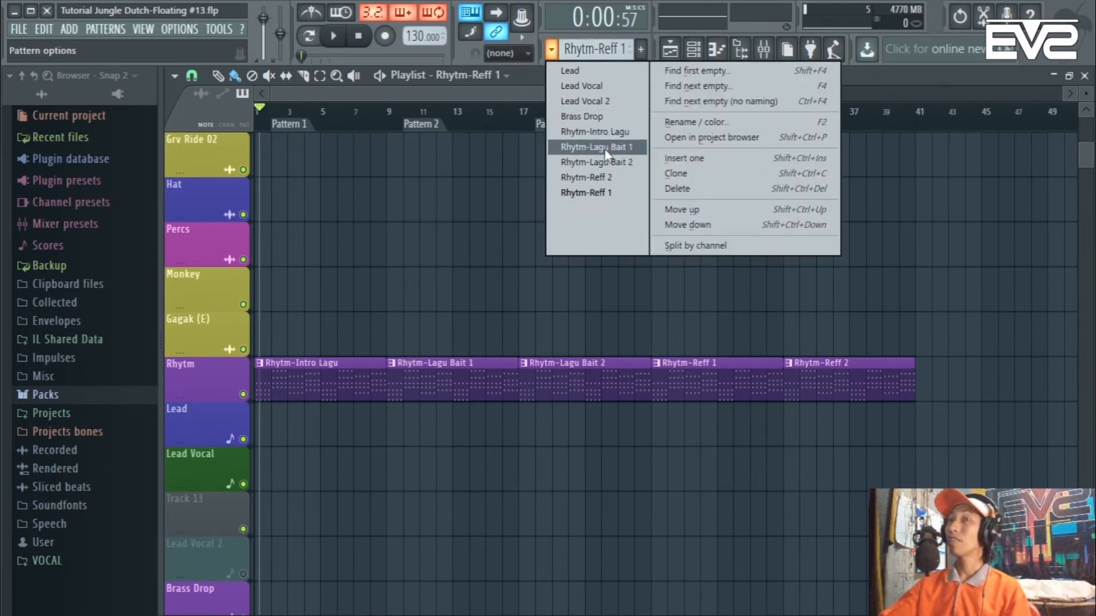
{"action": "left_click", "coordinate": [894, 87]}
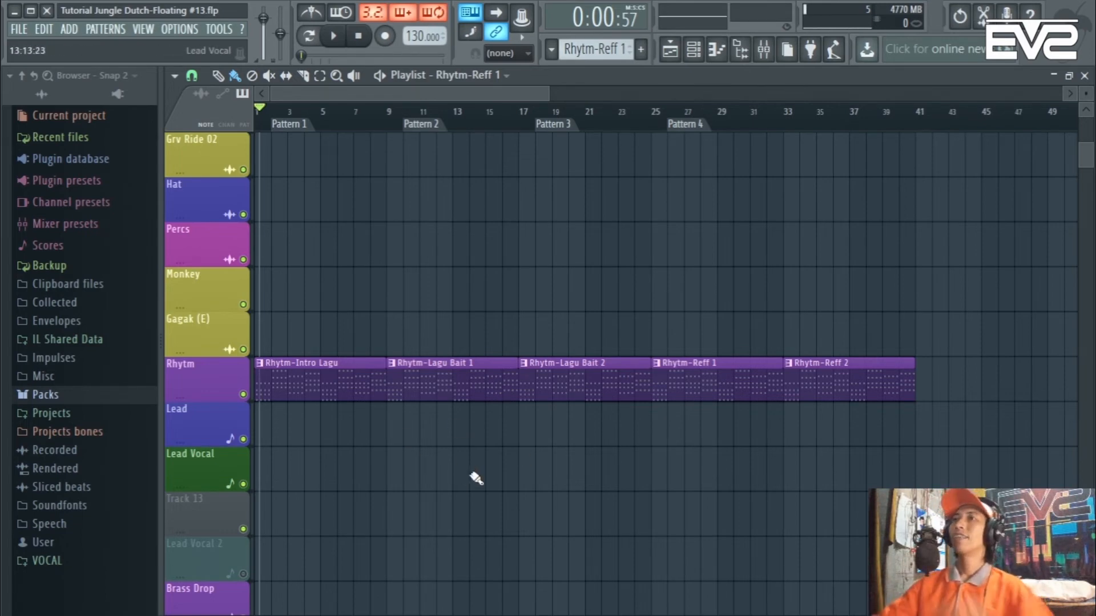
{"action": "scroll", "coordinate": [477, 462], "scroll_direction": "down", "scroll_amount": 3}
{"action": "scroll", "coordinate": [455, 392], "scroll_direction": "down", "scroll_amount": 3}
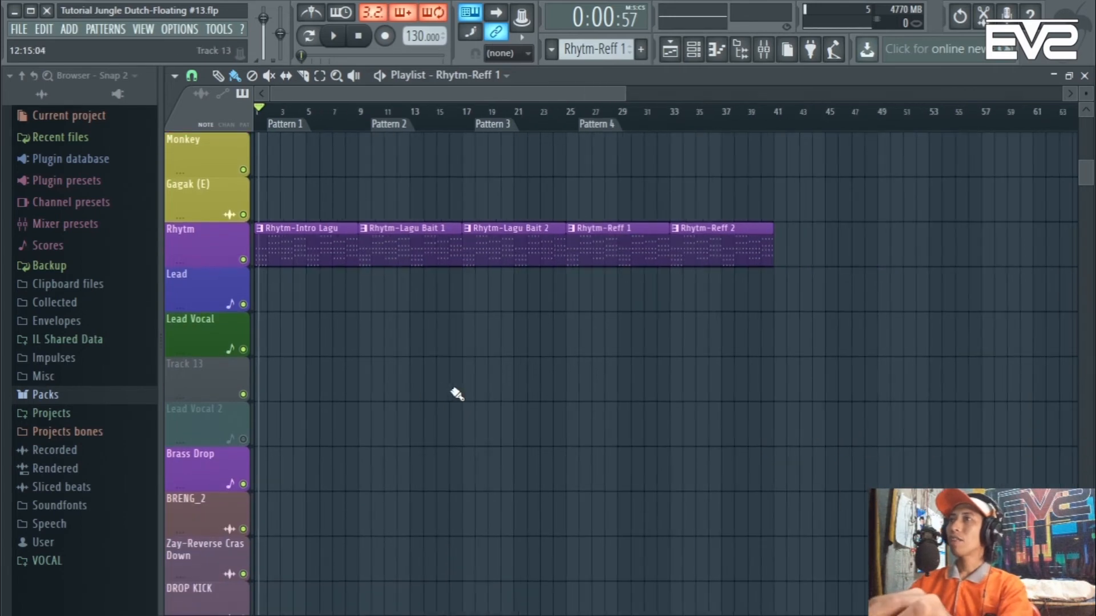
{"action": "scroll", "coordinate": [527, 362], "scroll_direction": "down", "scroll_amount": 2}
{"action": "scroll", "coordinate": [520, 351], "scroll_direction": "down", "scroll_amount": 1}
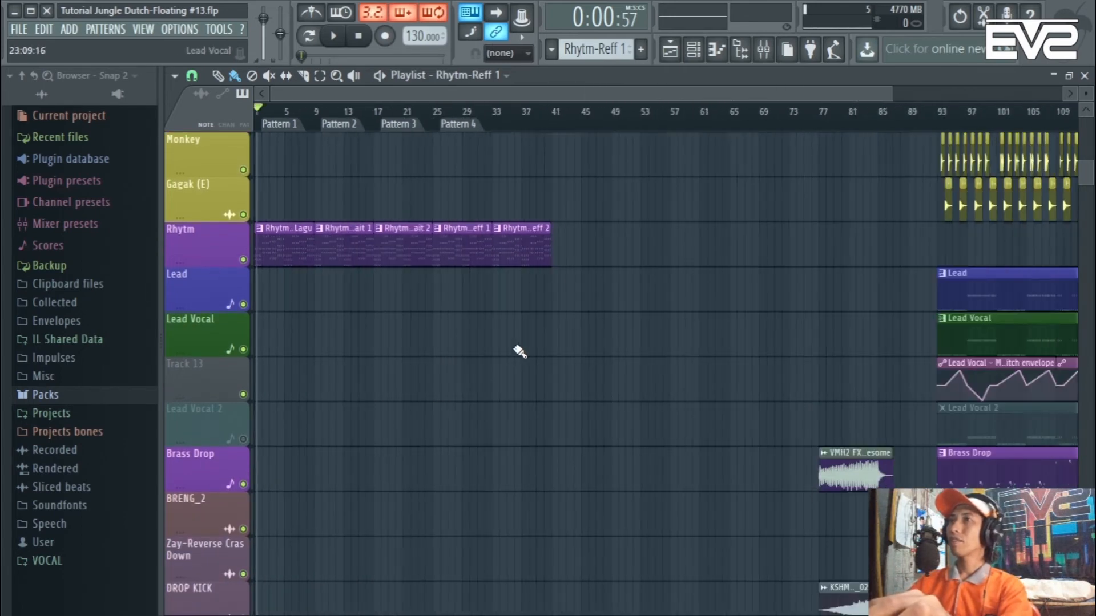
{"action": "scroll", "coordinate": [276, 313], "scroll_direction": "up", "scroll_amount": 4}
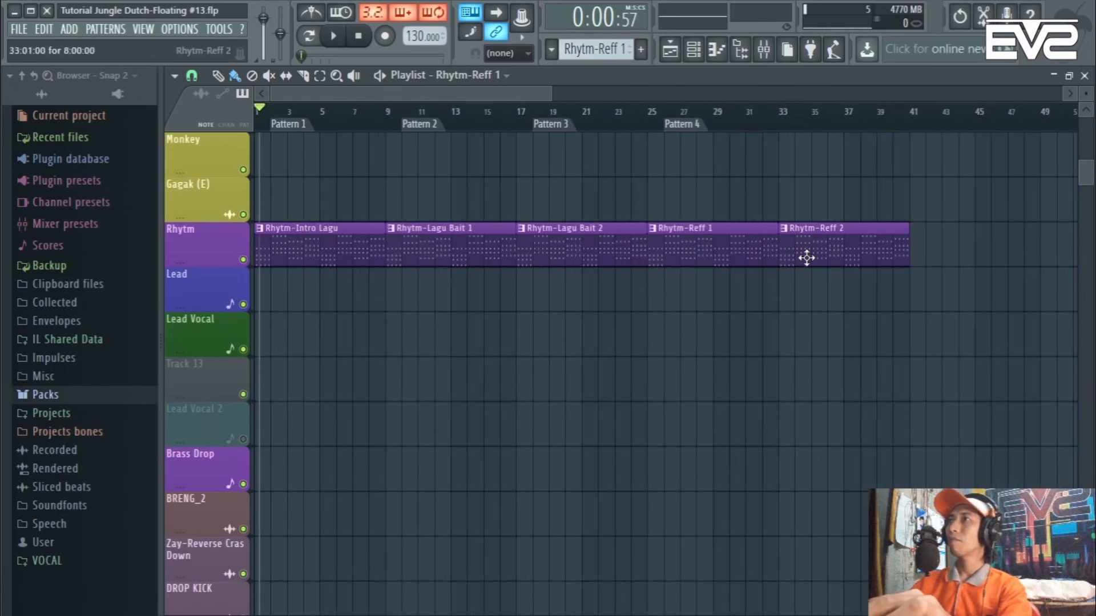
{"action": "scroll", "coordinate": [324, 163], "scroll_direction": "up", "scroll_amount": 2}
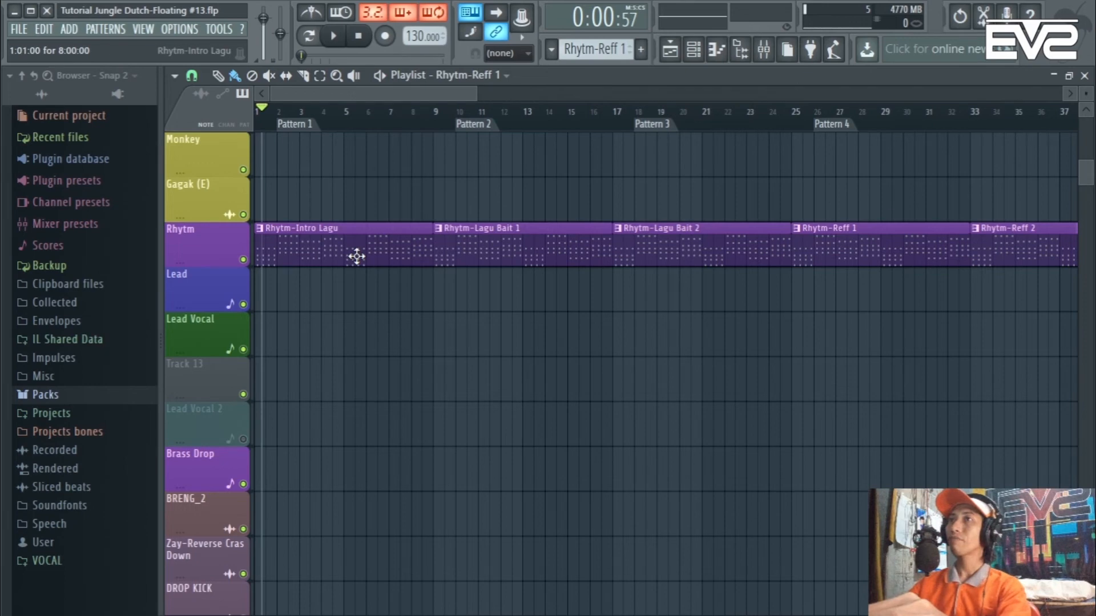
Examine the chord notes of the Rhytm-Lagu Bait 1 pattern in the piano roll, and return to the playlist
{"action": "double_click", "coordinate": [506, 242]}
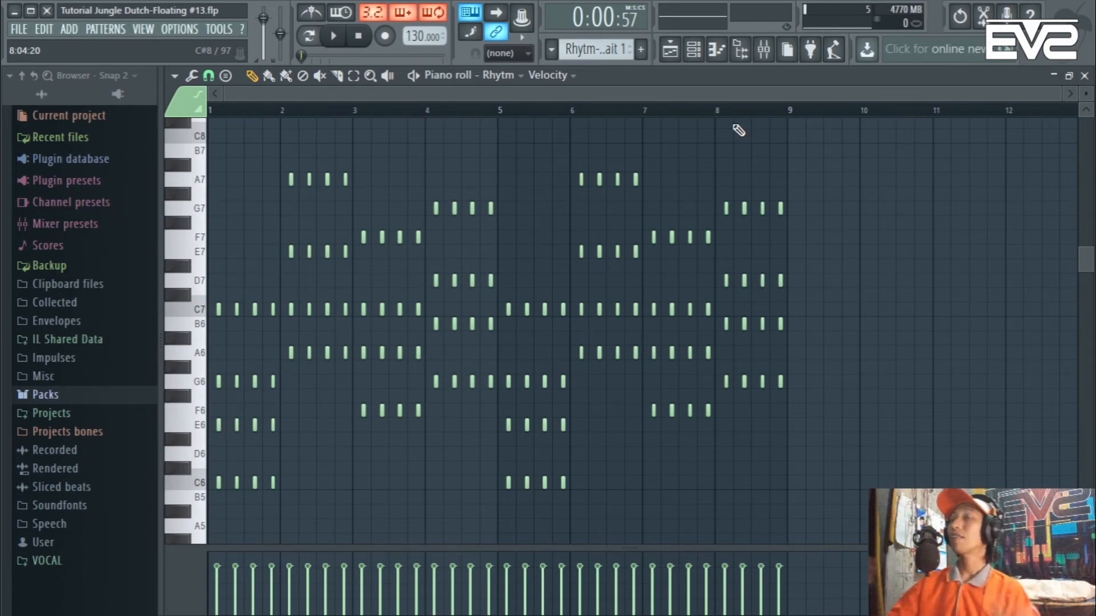
{"action": "left_click_drag", "start_coordinate": [735, 98], "coordinate": [795, 97]}
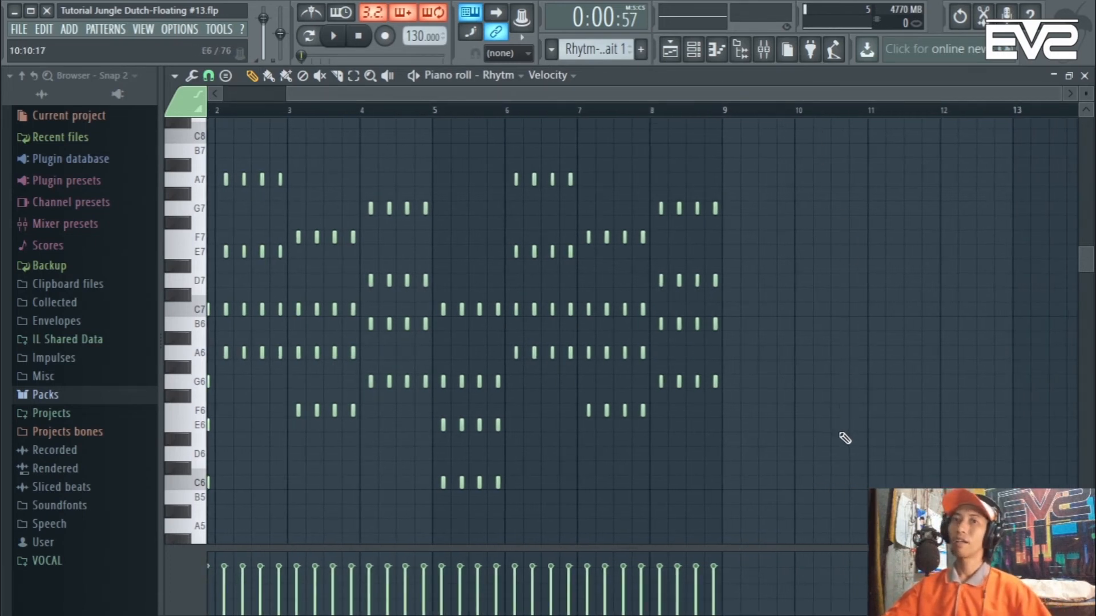
{"action": "left_click_drag", "start_coordinate": [482, 94], "coordinate": [412, 96]}
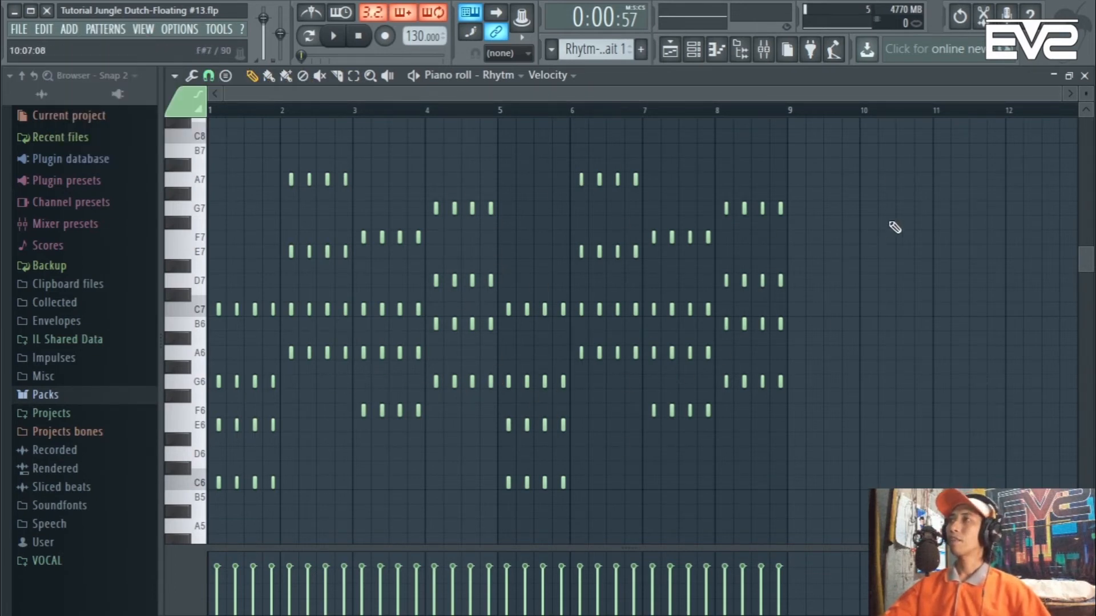
{"action": "left_click_drag", "start_coordinate": [821, 94], "coordinate": [887, 93]}
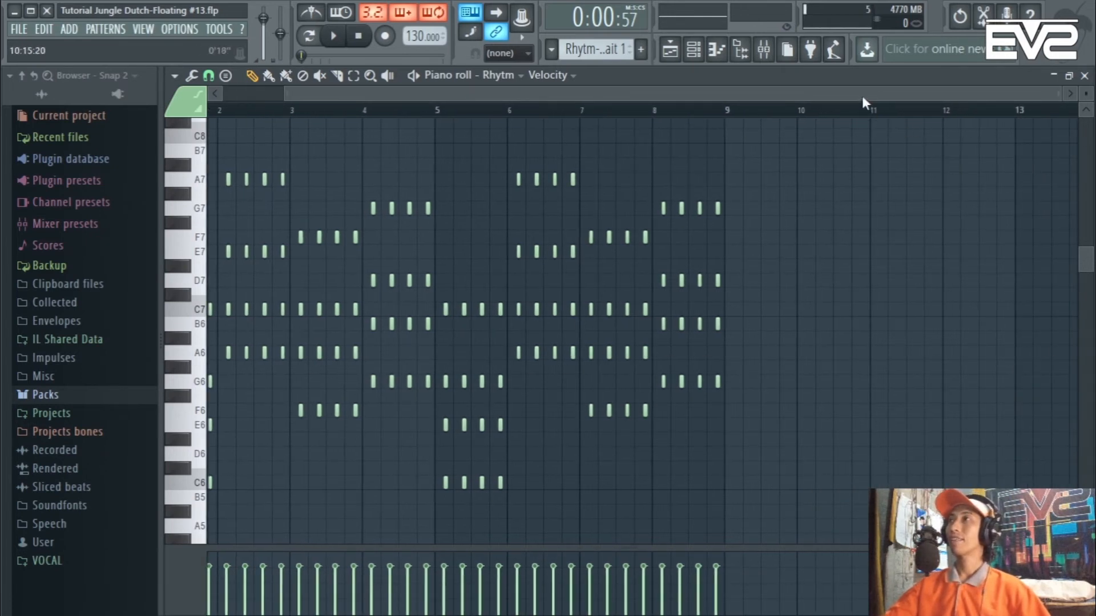
{"action": "left_click_drag", "start_coordinate": [463, 93], "coordinate": [384, 96]}
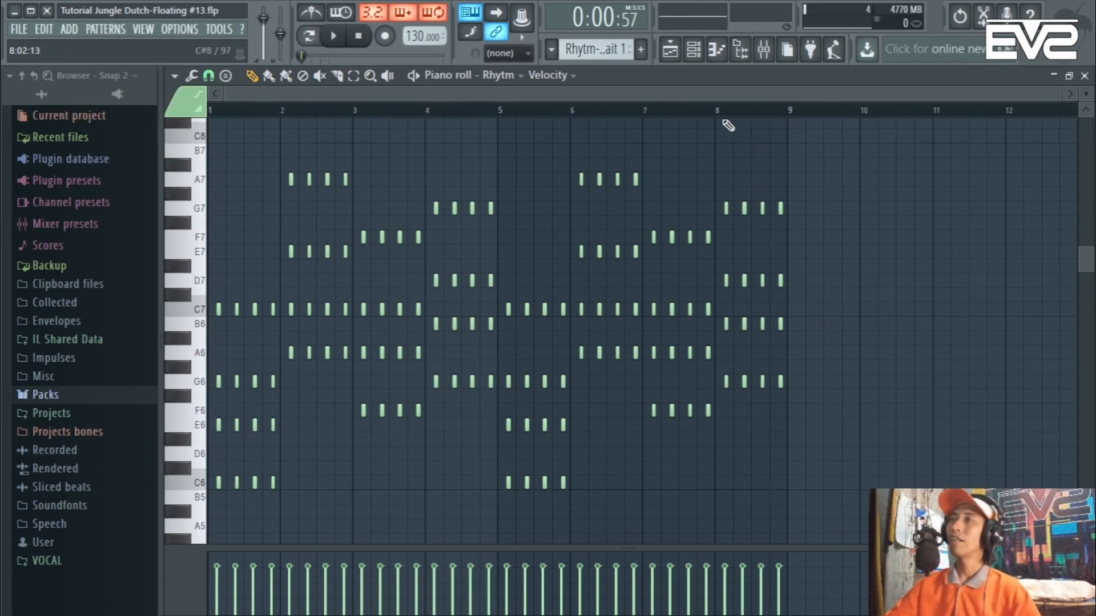
{"action": "left_click", "coordinate": [679, 59]}
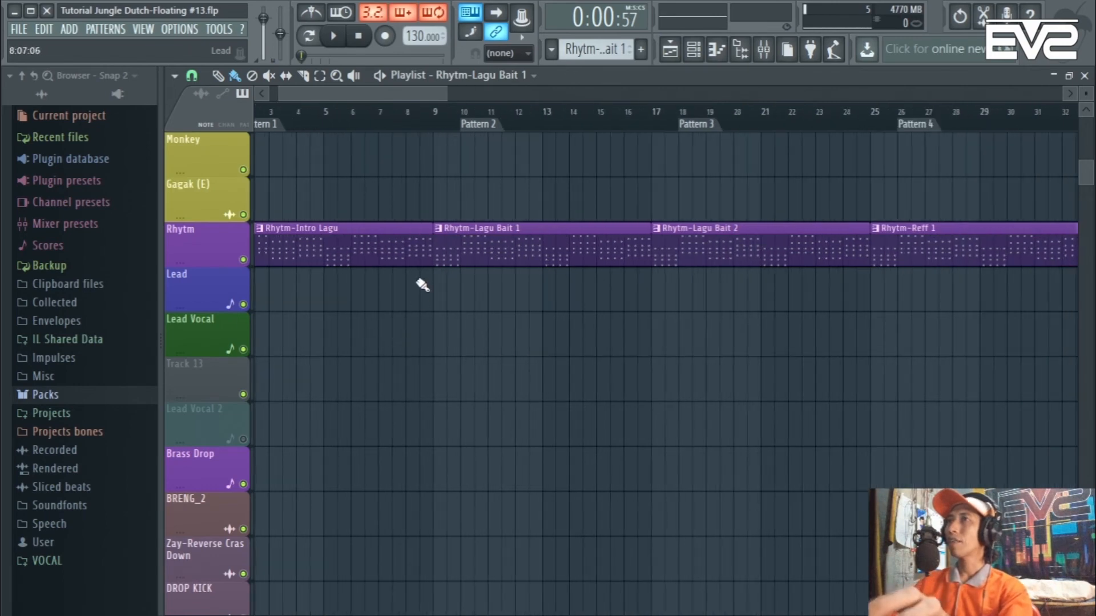
Duplicate the effect clips starting at bar 77 on the Zay-Reverse Cras Down, DROP KICK and SWEEP DOWN 1 tracks, and move the copies to bar 1
{"action": "left_click_drag", "start_coordinate": [374, 95], "coordinate": [357, 94]}
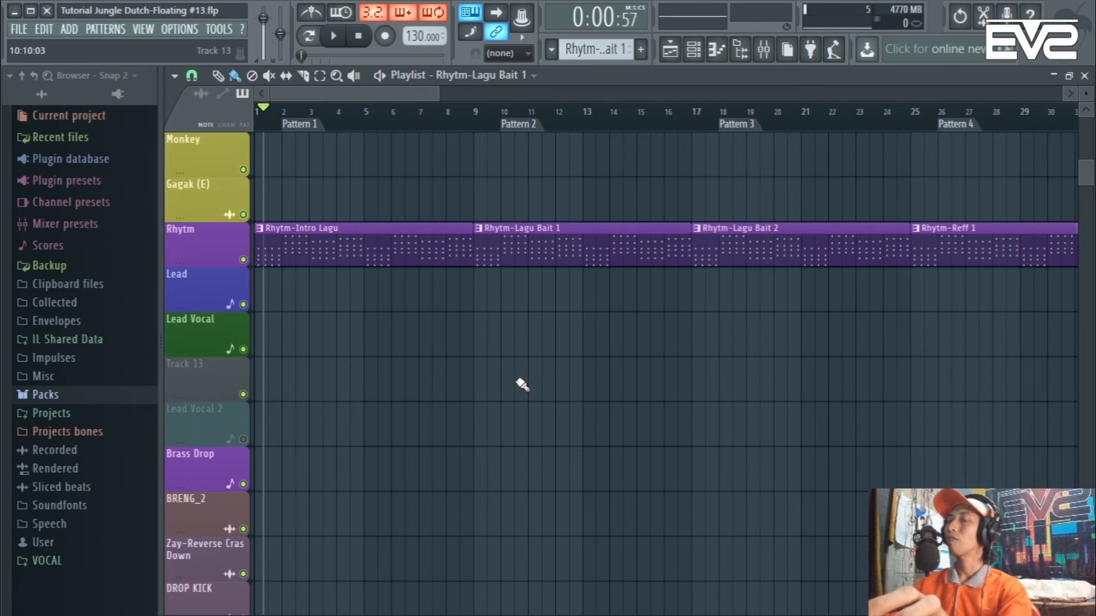
{"action": "scroll", "coordinate": [523, 384], "scroll_direction": "down", "scroll_amount": 6}
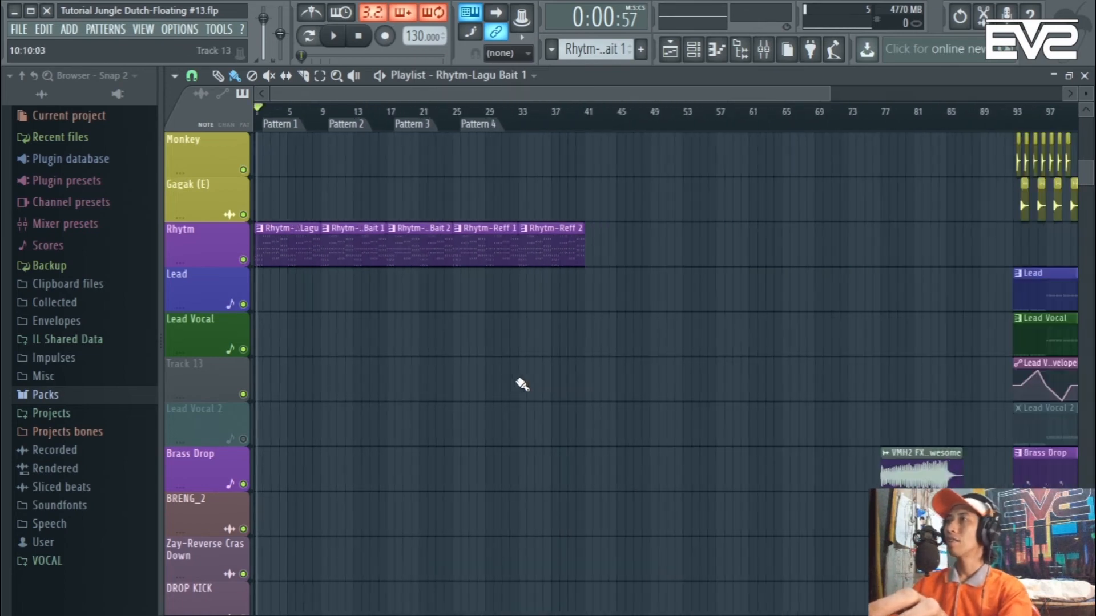
{"action": "scroll", "coordinate": [569, 371], "scroll_direction": "down", "scroll_amount": 4}
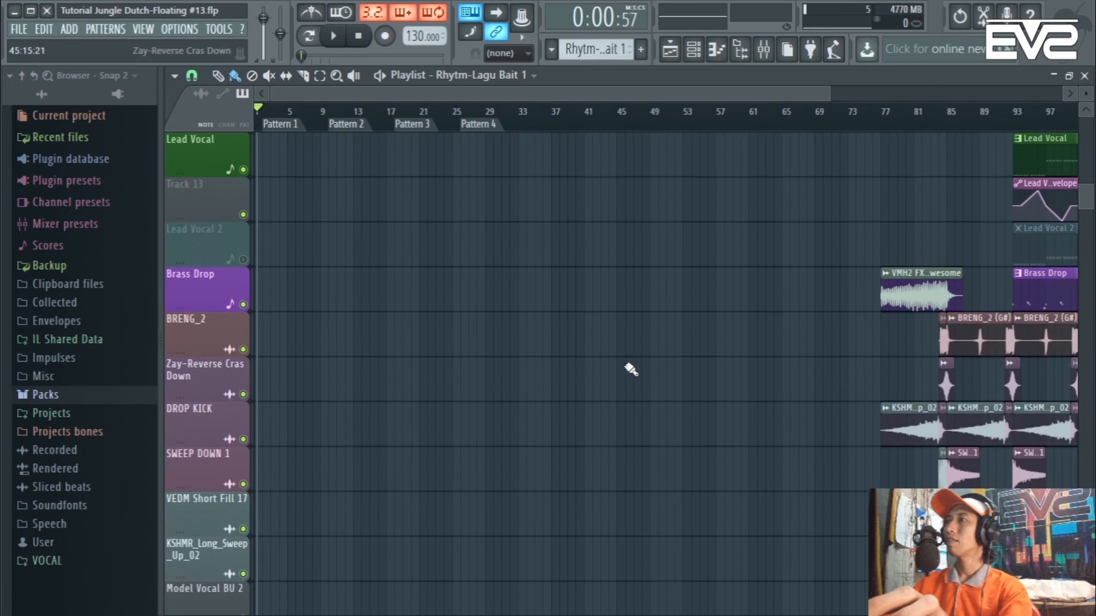
{"action": "scroll", "coordinate": [631, 370], "scroll_direction": "down", "scroll_amount": 2}
{"action": "scroll", "coordinate": [802, 372], "scroll_direction": "up", "scroll_amount": 5}
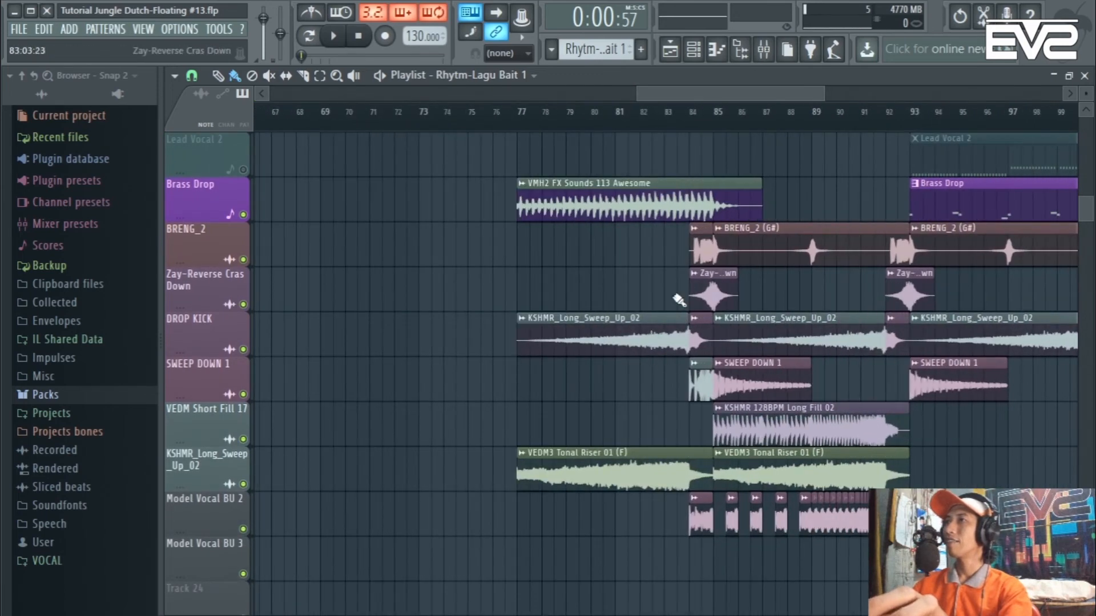
{"action": "left_click_drag", "start_coordinate": [586, 280], "coordinate": [754, 368]}
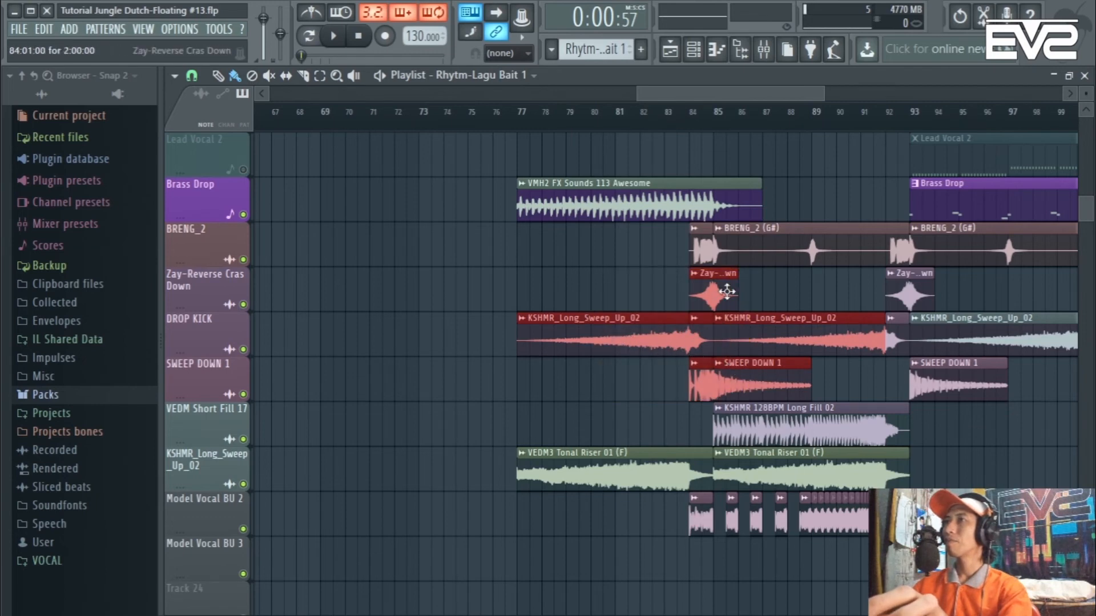
{"action": "scroll", "coordinate": [726, 293], "scroll_direction": "up", "scroll_amount": 3}
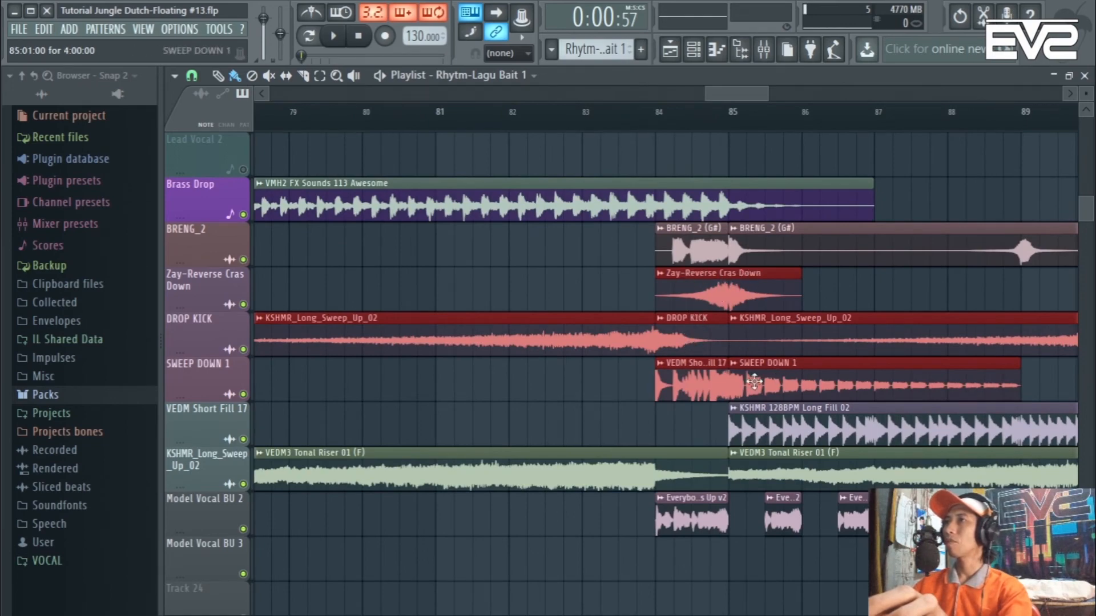
{"action": "scroll", "coordinate": [685, 394], "scroll_direction": "down", "scroll_amount": 5}
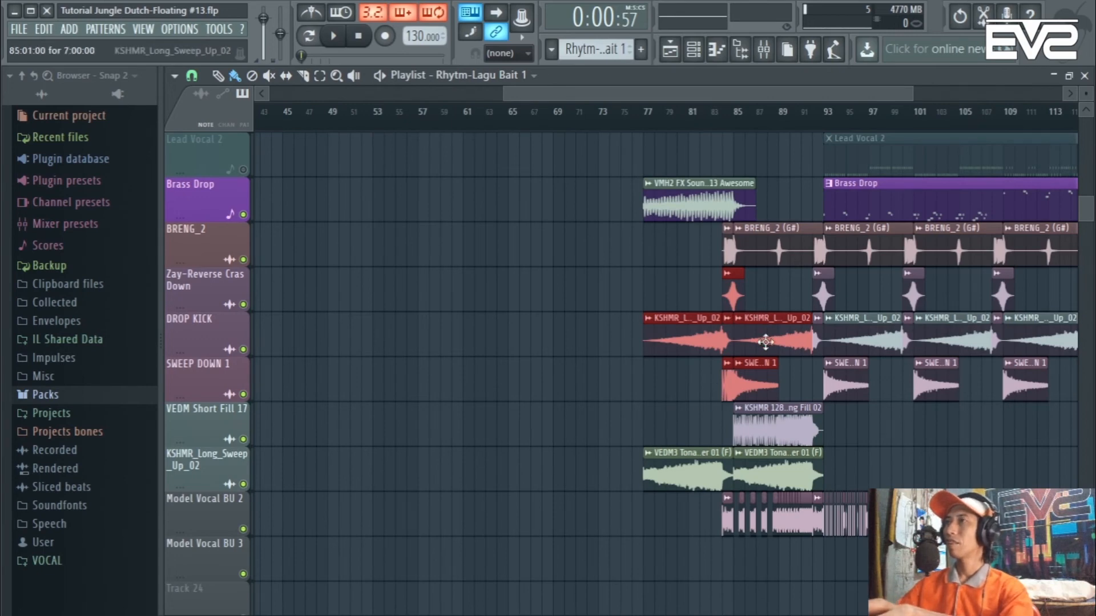
{"action": "key", "text": "ctrl+b"}
{"action": "left_click_drag", "start_coordinate": [834, 336], "coordinate": [193, 340]}
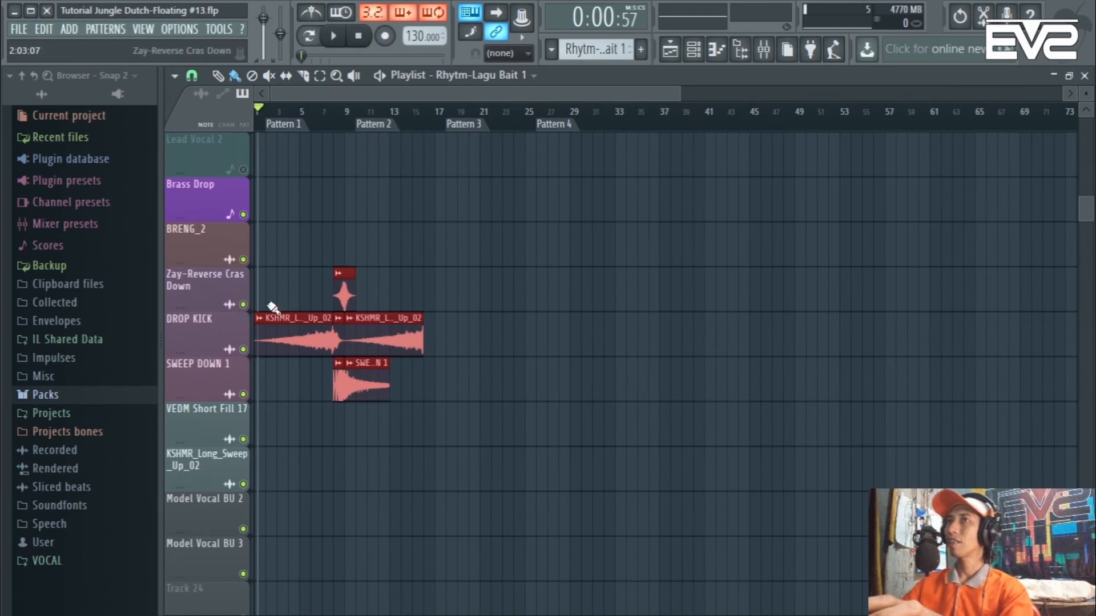
{"action": "scroll", "coordinate": [279, 310], "scroll_direction": "up", "scroll_amount": 2}
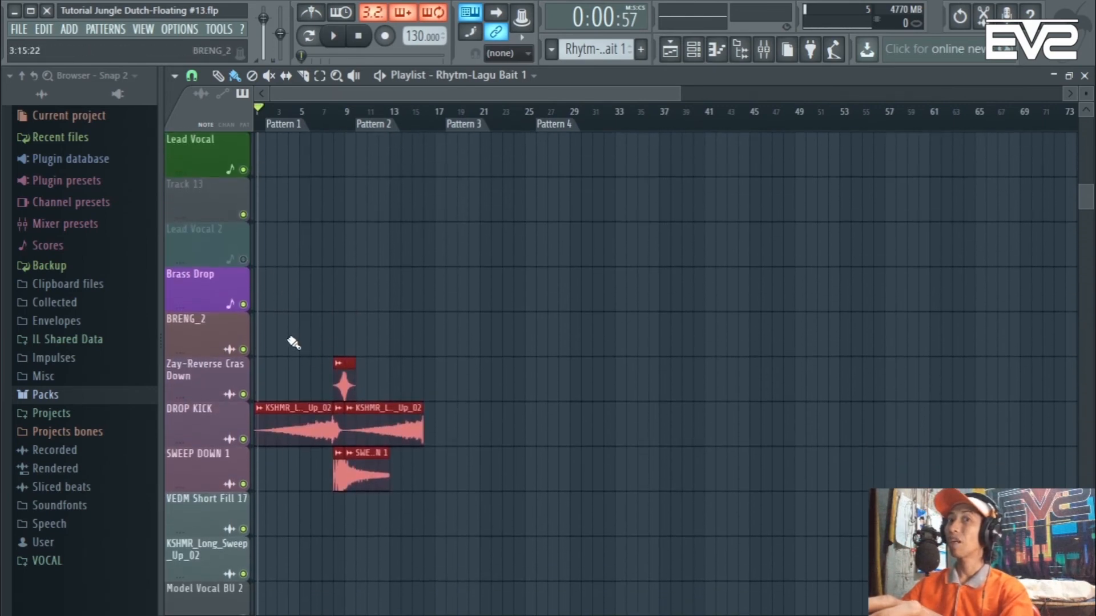
{"action": "scroll", "coordinate": [289, 379], "scroll_direction": "up", "scroll_amount": 3}
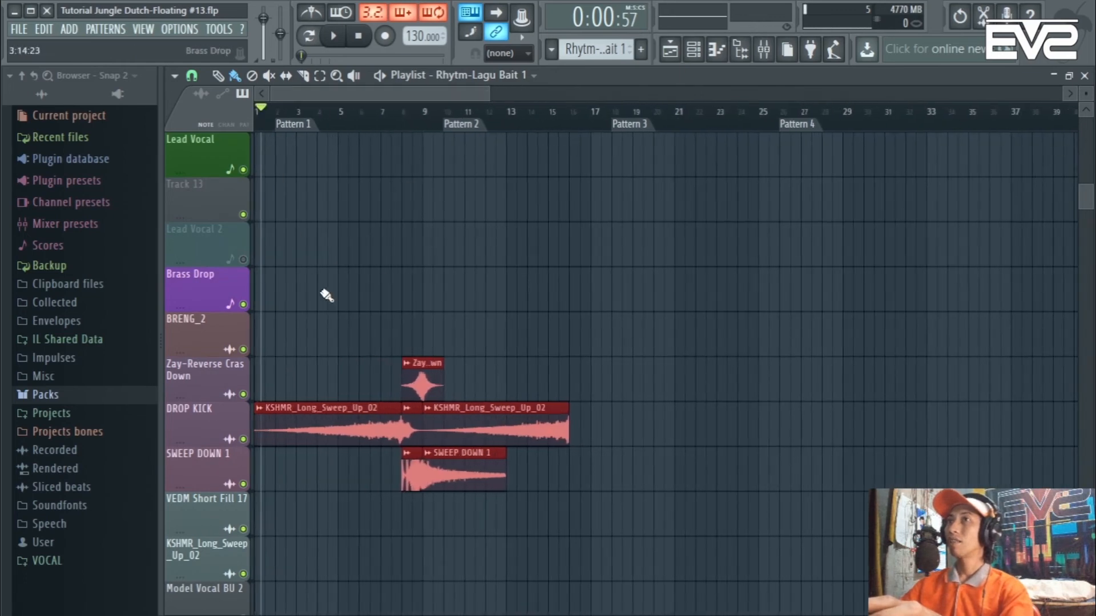
{"action": "scroll", "coordinate": [343, 319], "scroll_direction": "up", "scroll_amount": 2}
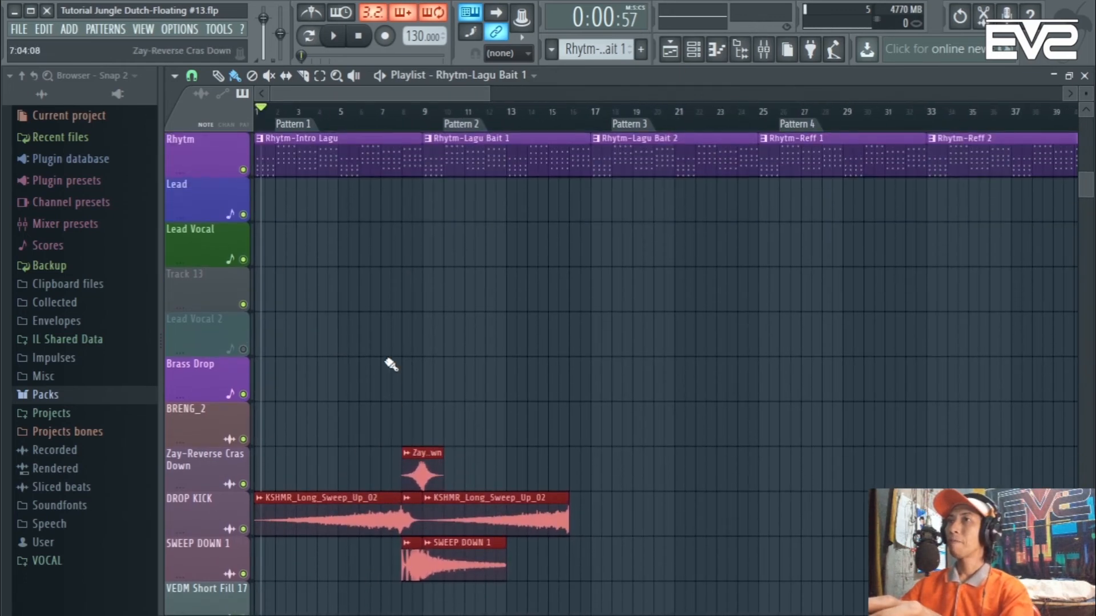
{"action": "scroll", "coordinate": [391, 364], "scroll_direction": "down", "scroll_amount": 2}
{"action": "left_click", "coordinate": [354, 350]}
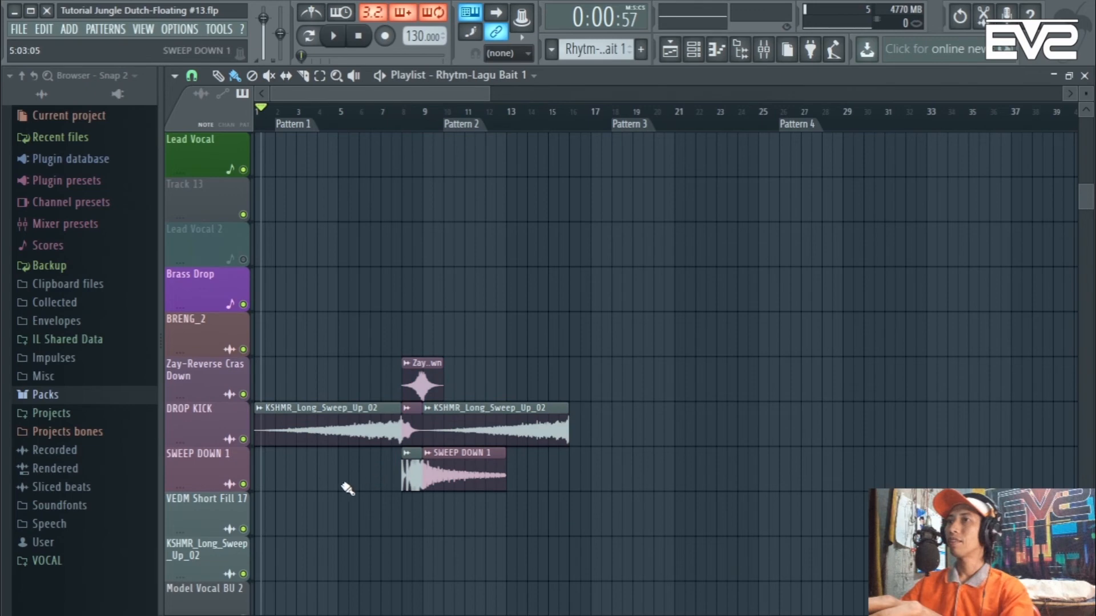
Play the intro-to-verse transition from bar 7 and inspect the effect clips around bars 8 and 9
{"action": "scroll", "coordinate": [347, 488], "scroll_direction": "up", "scroll_amount": 2}
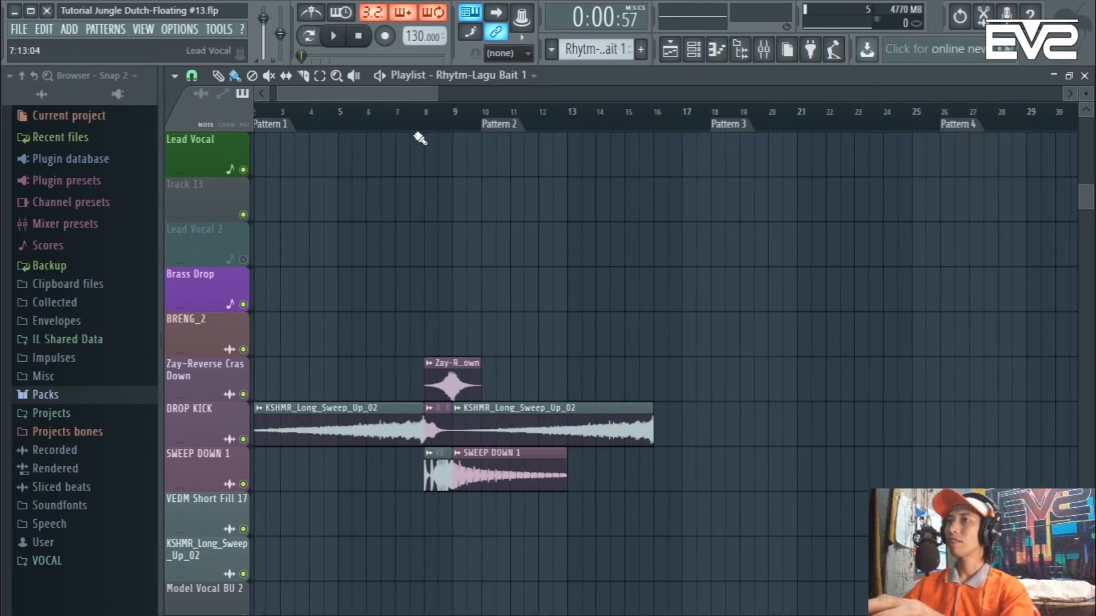
{"action": "left_click", "coordinate": [405, 116]}
{"action": "key", "text": "space"}
{"action": "scroll", "coordinate": [484, 344], "scroll_direction": "up", "scroll_amount": 5}
{"action": "scroll", "coordinate": [495, 327], "scroll_direction": "down", "scroll_amount": 3}
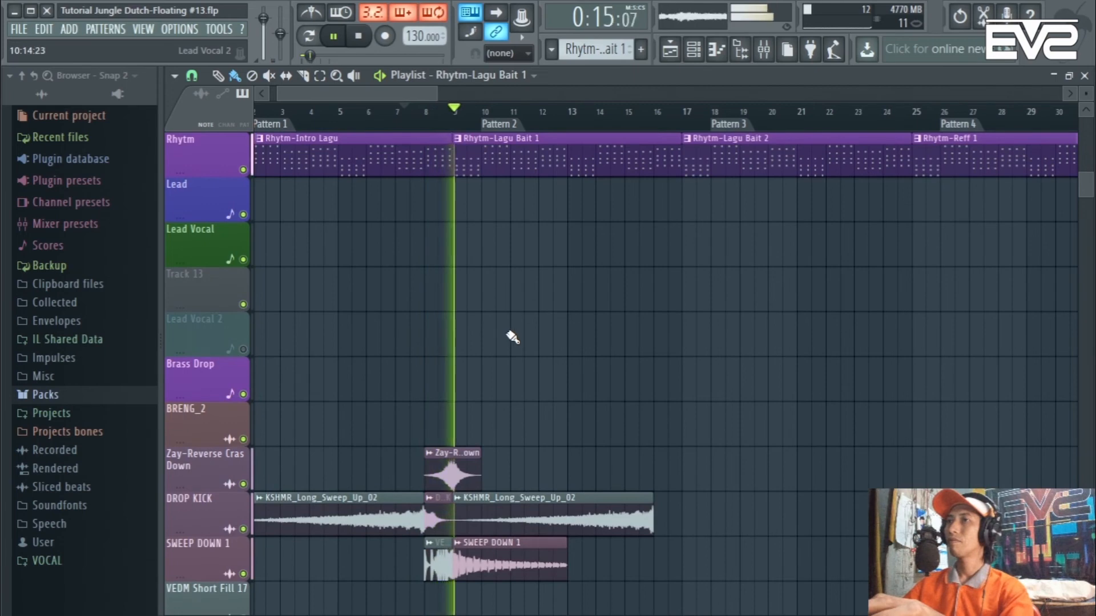
{"action": "key", "text": "space"}
{"action": "scroll", "coordinate": [406, 404], "scroll_direction": "up", "scroll_amount": 3}
{"action": "scroll", "coordinate": [407, 404], "scroll_direction": "down", "scroll_amount": 2}
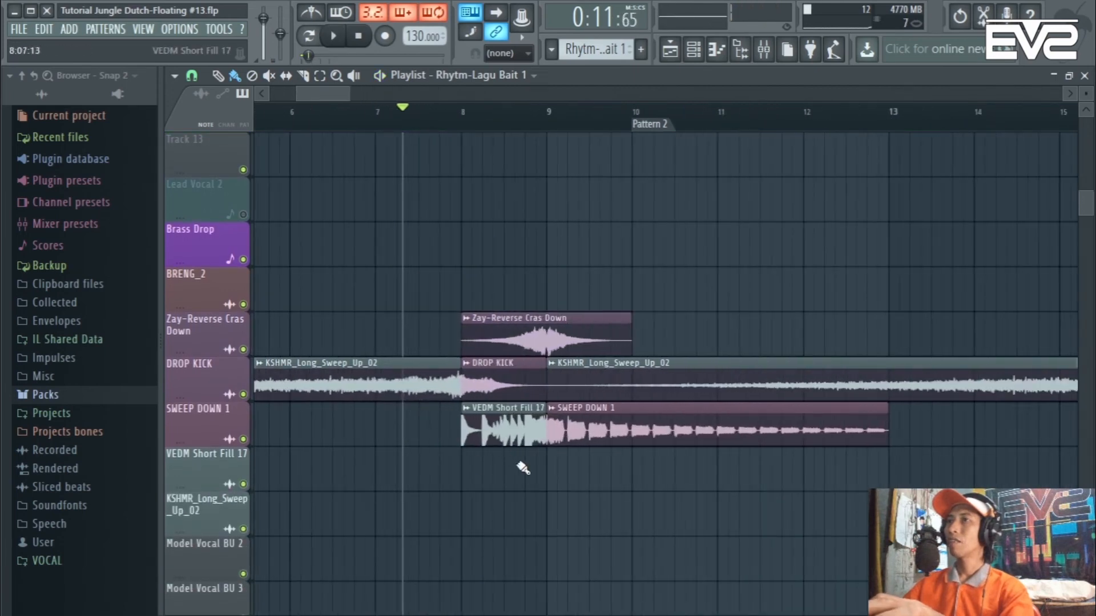
{"action": "scroll", "coordinate": [475, 463], "scroll_direction": "up", "scroll_amount": 2}
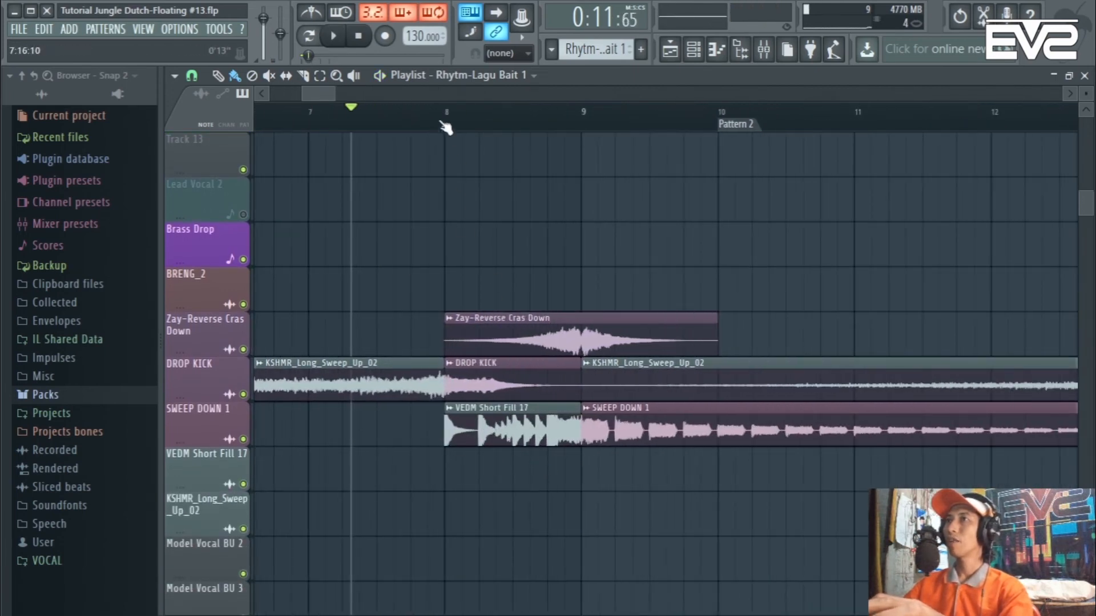
Play the transition from just before bar 8 and check the VEDM Short Fill 17 clip between bars 8 and 9
{"action": "left_click", "coordinate": [437, 121]}
{"action": "key", "text": "space"}
{"action": "key", "text": "space"}
{"action": "scroll", "coordinate": [548, 343], "scroll_direction": "down", "scroll_amount": 2}
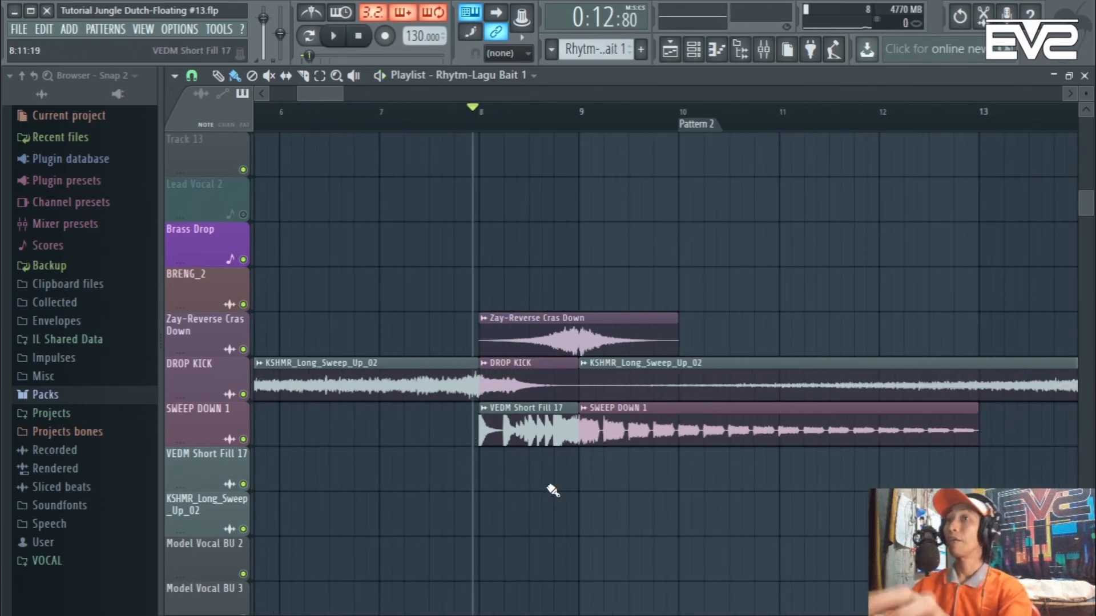
{"action": "scroll", "coordinate": [553, 490], "scroll_direction": "down", "scroll_amount": 1}
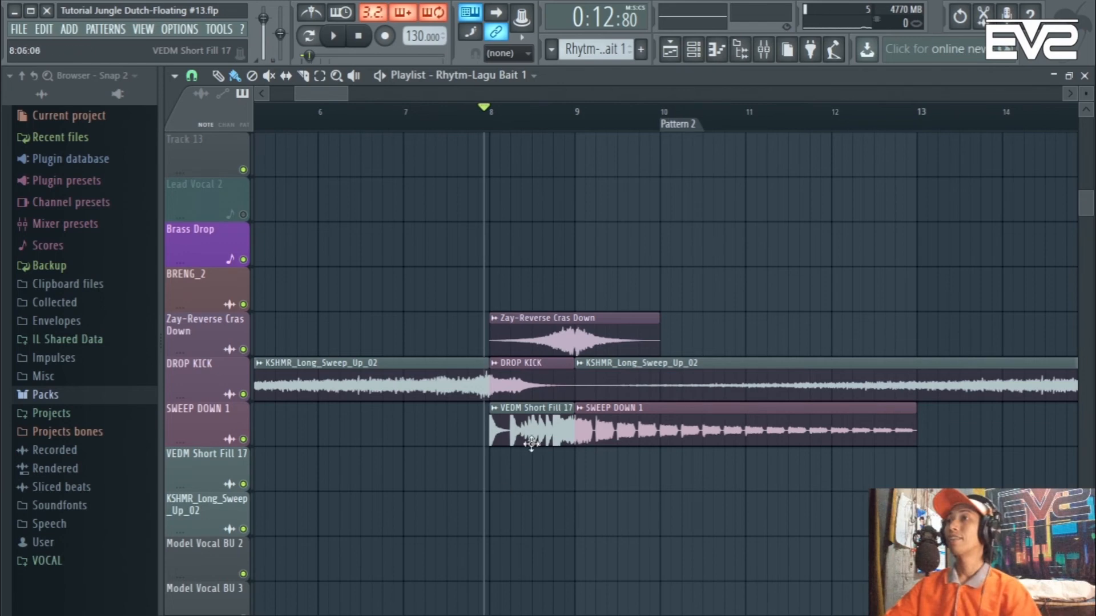
Find the VEDM Short Fill 40 sample in the EVS-Jungle Dutch 2 OC pack and audition it
{"action": "left_click", "coordinate": [62, 395]}
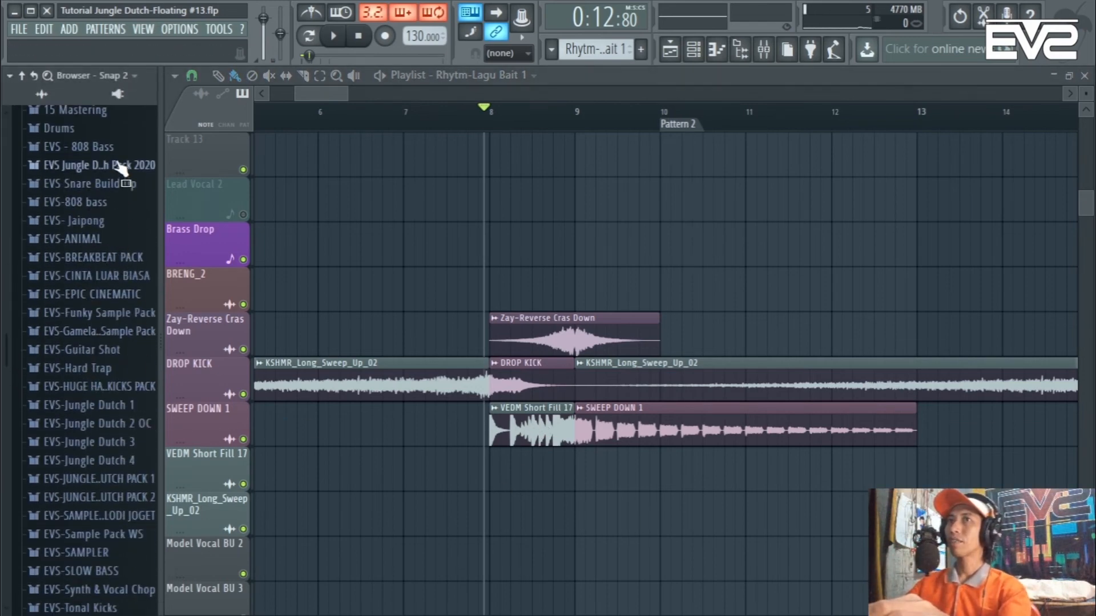
{"action": "scroll", "coordinate": [117, 237], "scroll_direction": "down", "scroll_amount": 2}
{"action": "left_click", "coordinate": [123, 324]}
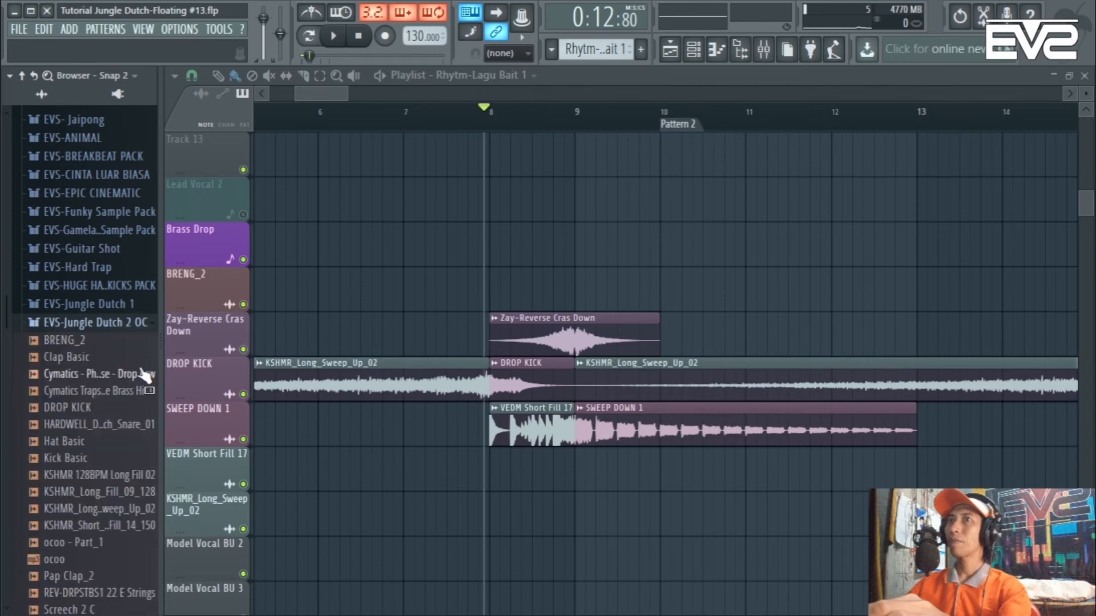
{"action": "scroll", "coordinate": [128, 392], "scroll_direction": "down", "scroll_amount": 6}
{"action": "left_click", "coordinate": [121, 394]}
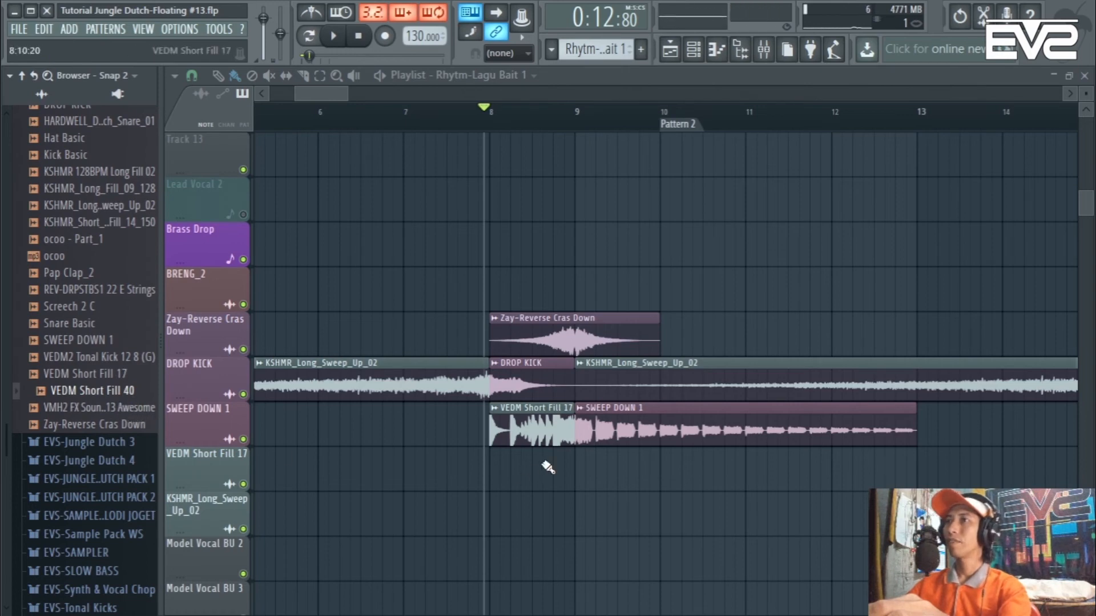
Replace the VEDM Short Fill 17 clip with VEDM Short Fill 40, placed on the VEDM Short Fill 17 track starting at bar 8
{"action": "right_click", "coordinate": [523, 429]}
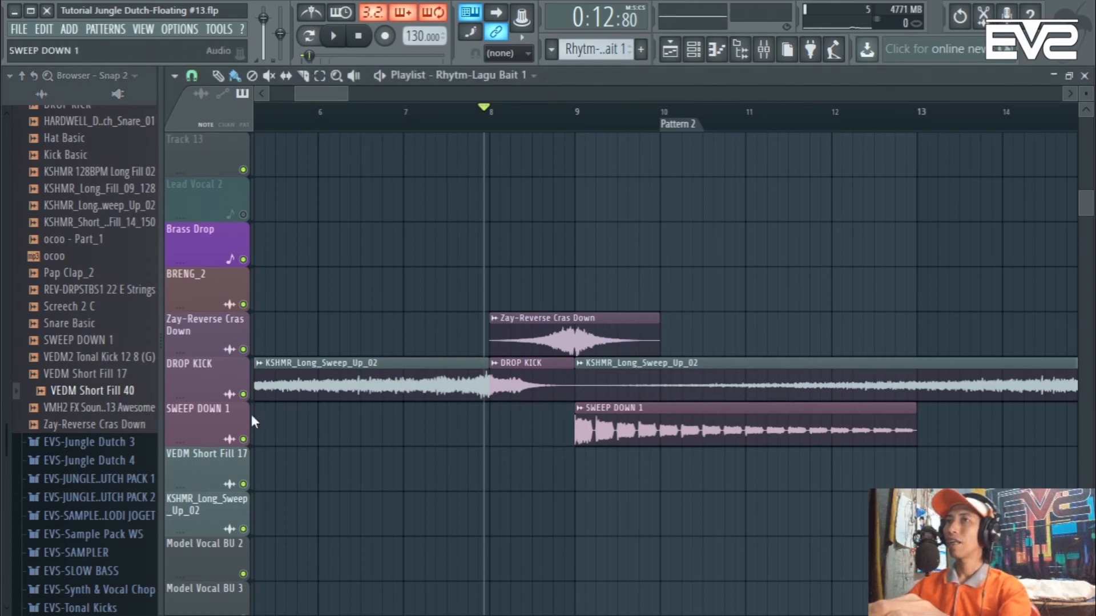
{"action": "left_click_drag", "start_coordinate": [90, 396], "coordinate": [492, 452]}
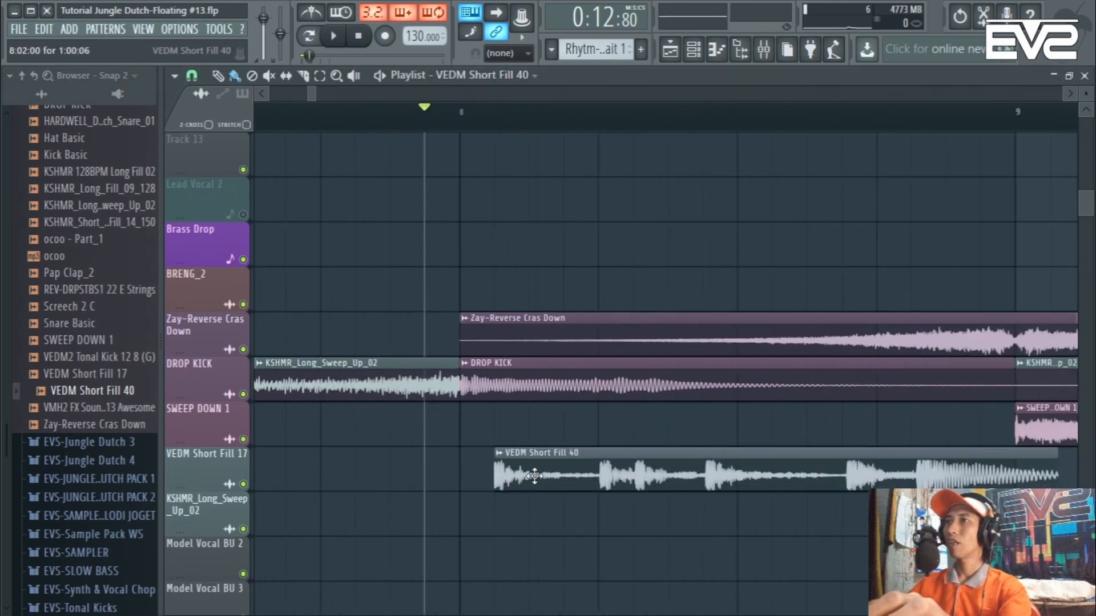
{"action": "left_click_drag", "start_coordinate": [496, 475], "coordinate": [461, 475]}
{"action": "scroll", "coordinate": [729, 464], "scroll_direction": "right", "scroll_amount": 5}
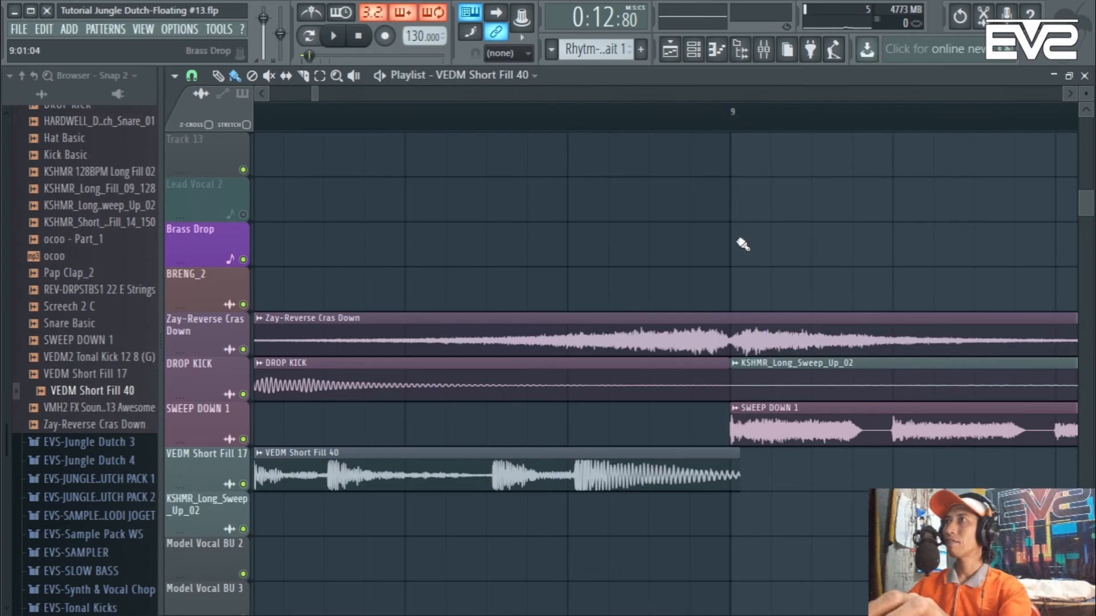
{"action": "scroll", "coordinate": [825, 431], "scroll_direction": "down", "scroll_amount": 4}
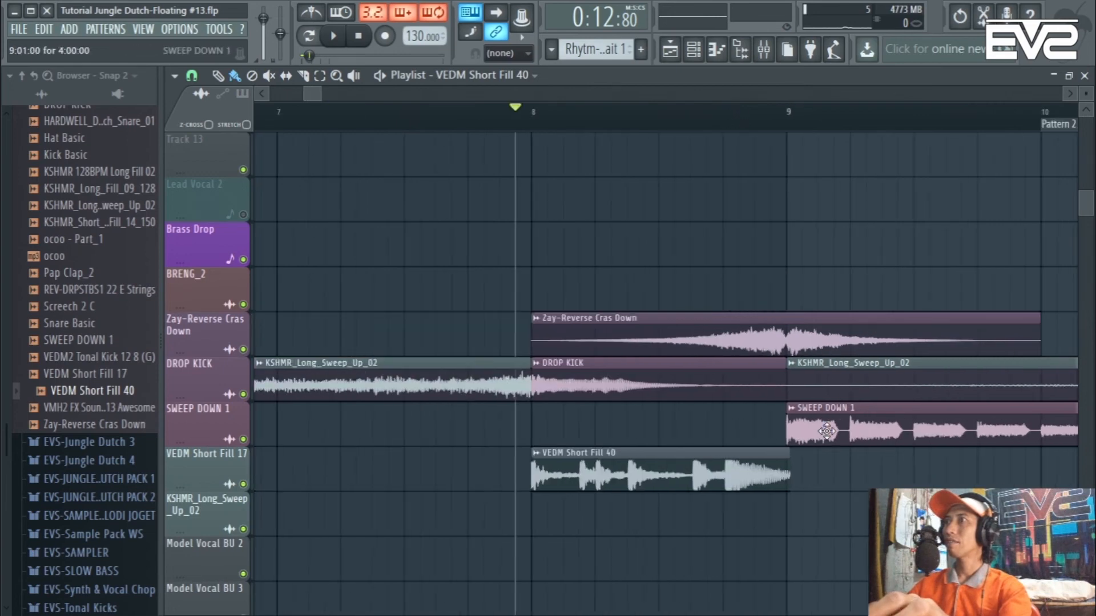
Detect the VEDM Short Fill 40 clip's tempo with the 100 to 200 range, and move the clip to the SWEEP DOWN 1 track at bar 8
{"action": "right_click", "coordinate": [539, 462]}
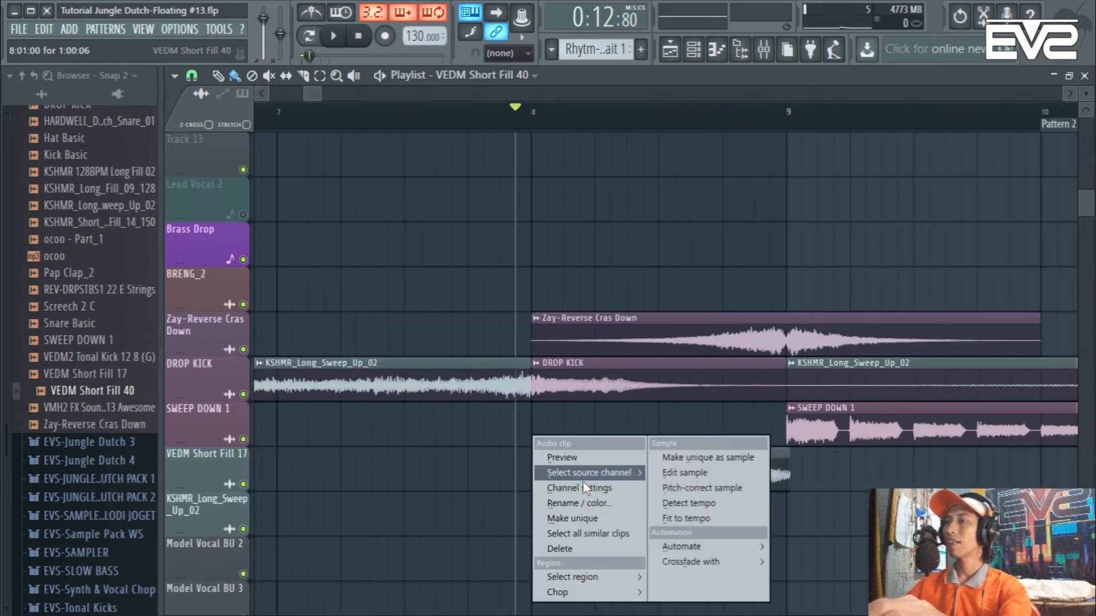
{"action": "left_click", "coordinate": [671, 504]}
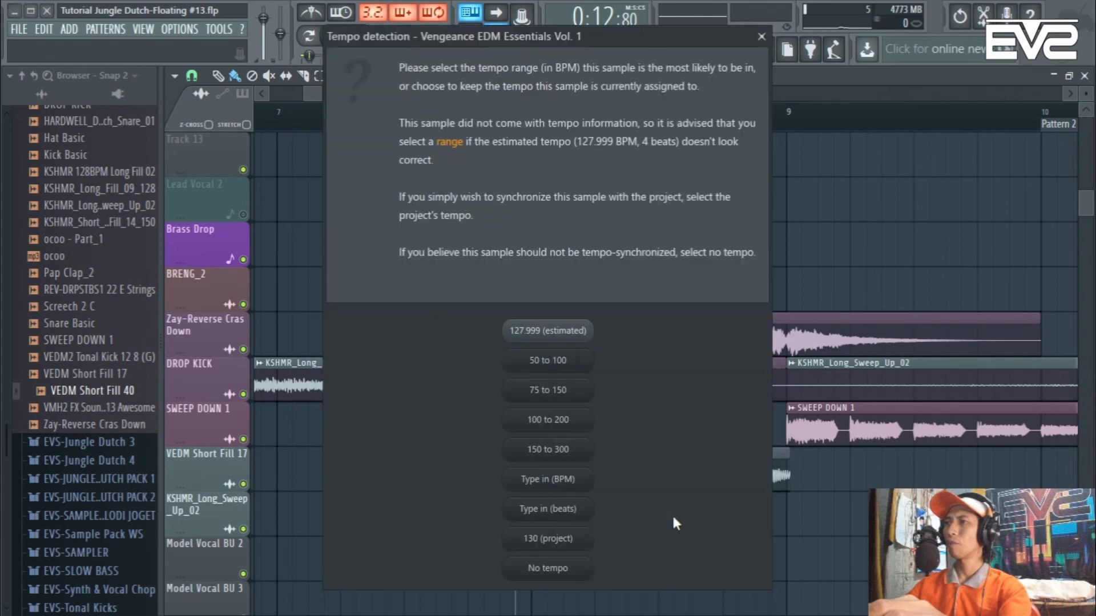
{"action": "left_click", "coordinate": [569, 428]}
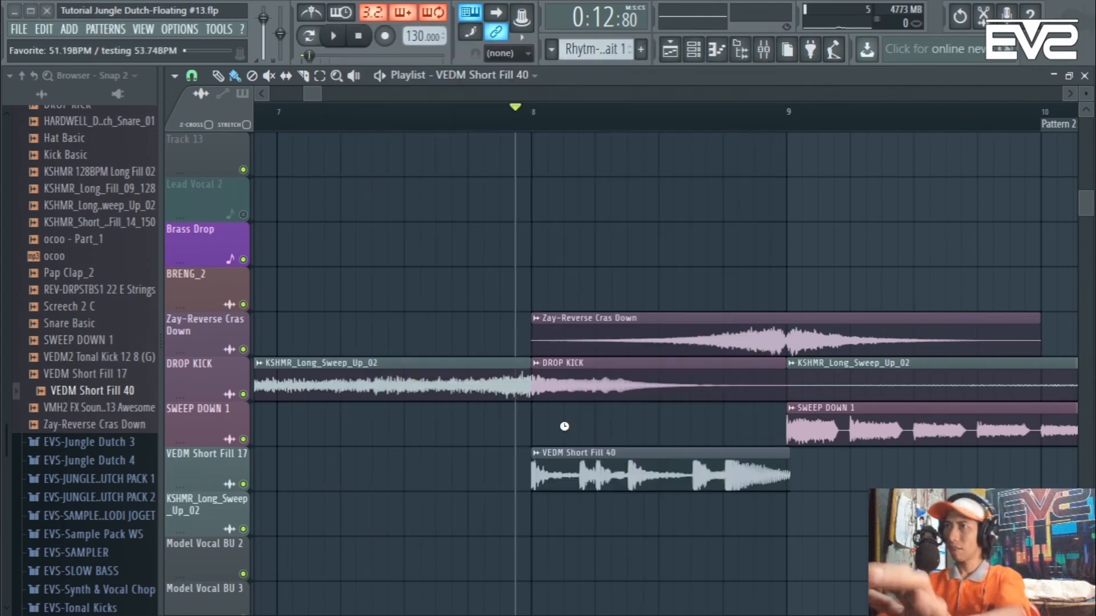
{"action": "scroll", "coordinate": [545, 469], "scroll_direction": "up", "scroll_amount": 3}
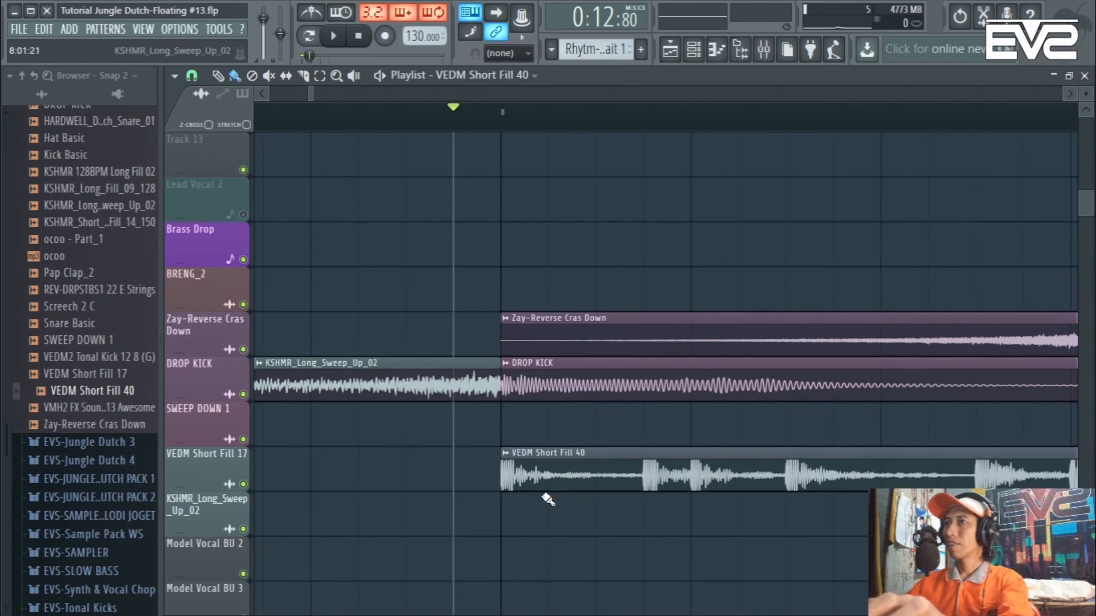
{"action": "left_click_drag", "start_coordinate": [527, 481], "coordinate": [528, 432]}
{"action": "scroll", "coordinate": [655, 498], "scroll_direction": "down", "scroll_amount": 4}
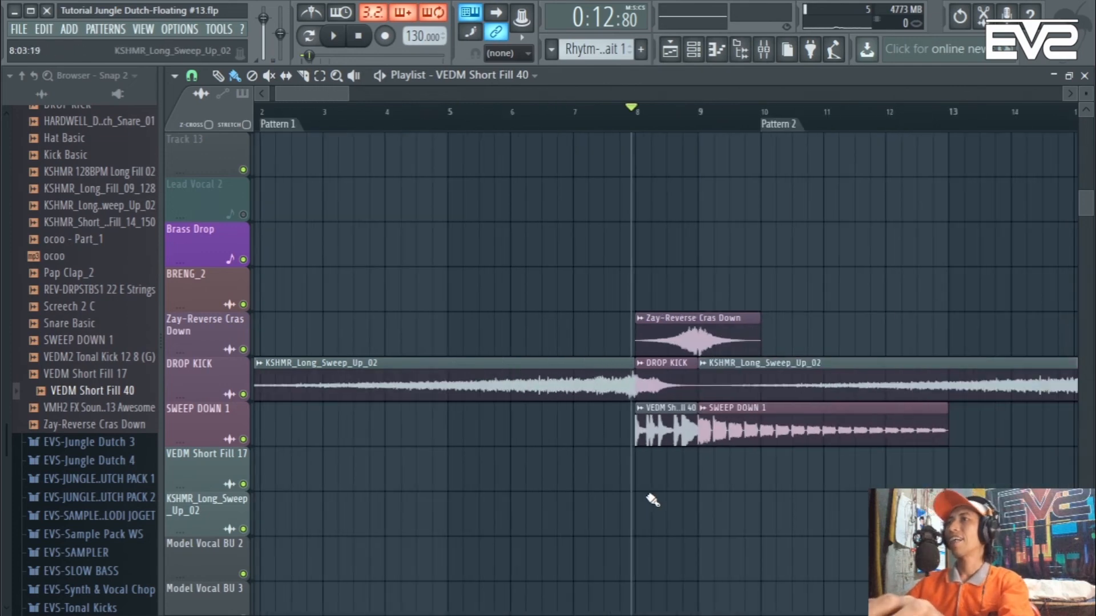
Play the bar 8 transition with the new fill and open the channel settings of VEDM Short Fill 40
{"action": "key", "text": "space"}
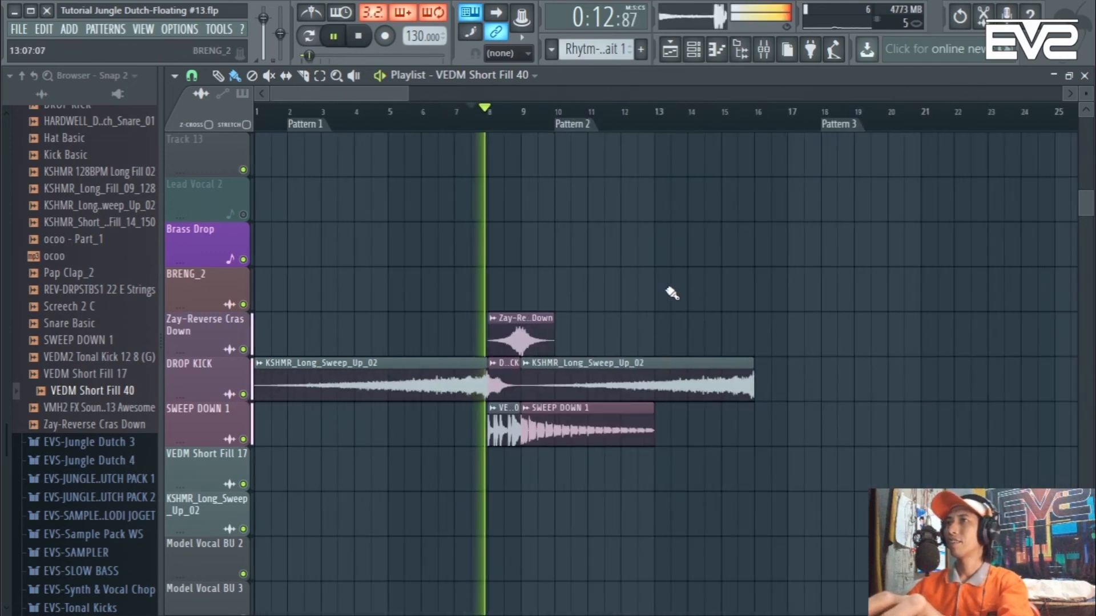
{"action": "scroll", "coordinate": [444, 346], "scroll_direction": "up", "scroll_amount": 3}
{"action": "key", "text": "space"}
{"action": "double_click", "coordinate": [542, 437]}
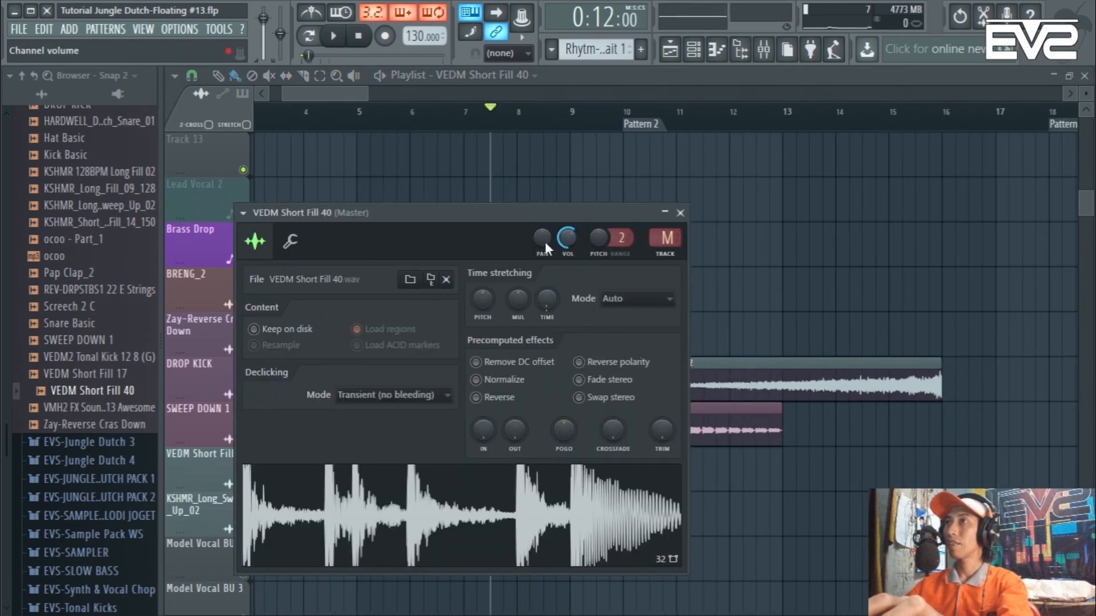
Replay the intro-to-verse transition from bar 7 to hear the VEDM Short Fill 40 clip in context
{"action": "left_click", "coordinate": [467, 112]}
{"action": "key", "text": "space"}
{"action": "scroll", "coordinate": [626, 485], "scroll_direction": "down", "scroll_amount": 3}
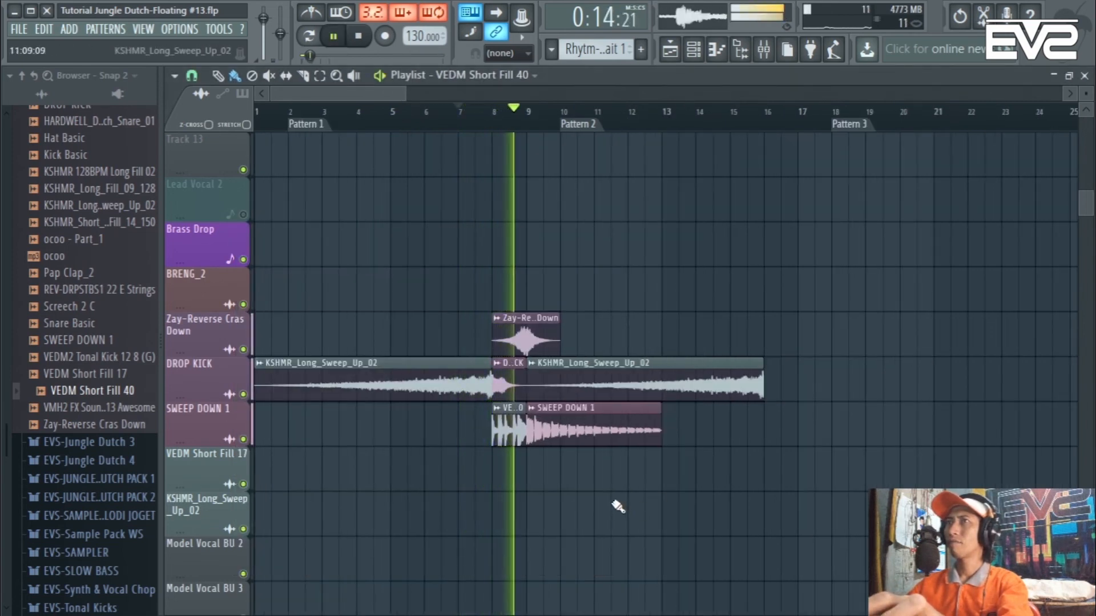
{"action": "scroll", "coordinate": [599, 506], "scroll_direction": "down", "scroll_amount": 3}
{"action": "key", "text": "space"}
Delete the KSHMR_Long_Sweep_Up_02 clip that starts at bar 9 on the DROP KICK track
{"action": "scroll", "coordinate": [421, 384], "scroll_direction": "up", "scroll_amount": 6}
{"action": "scroll", "coordinate": [456, 402], "scroll_direction": "down", "scroll_amount": 3}
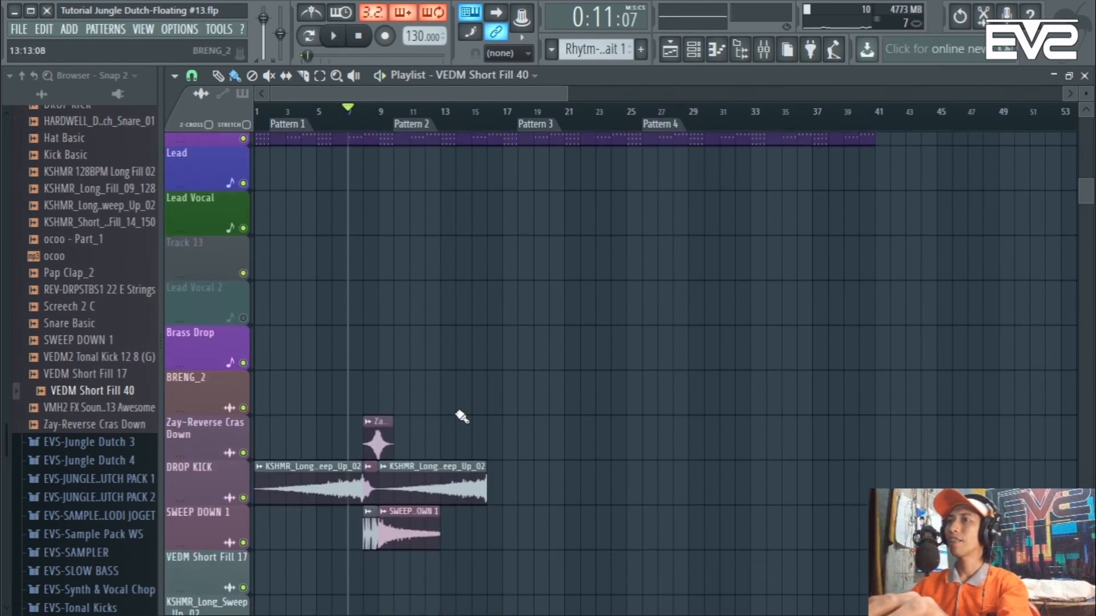
{"action": "scroll", "coordinate": [462, 417], "scroll_direction": "down", "scroll_amount": 1}
{"action": "right_click", "coordinate": [417, 471]}
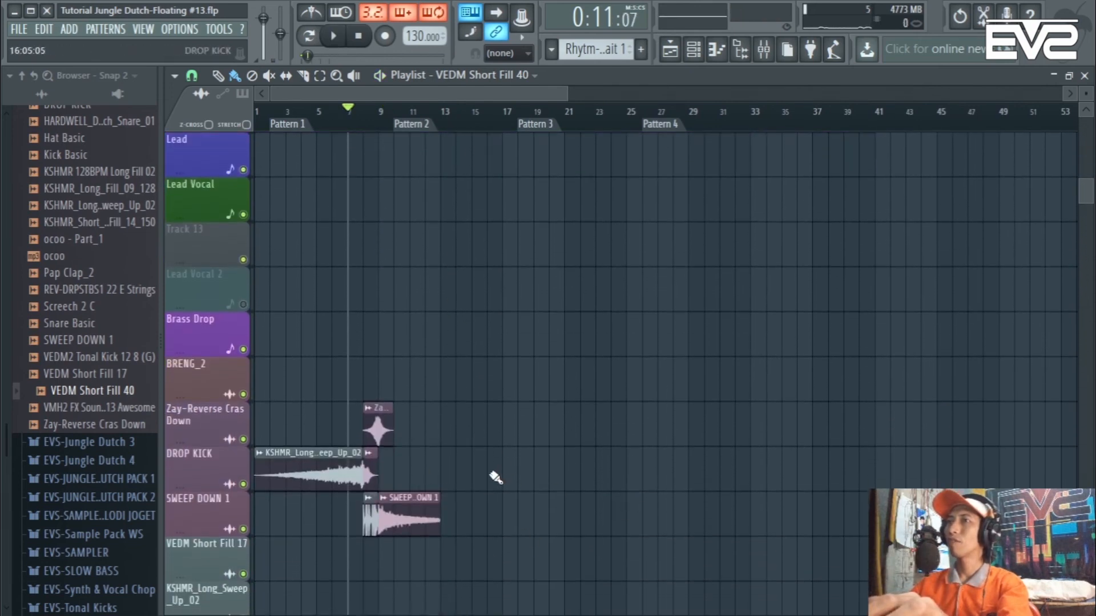
Duplicate the transition effect clips between bars 1 and 13 and move the copies to start at bar 9
{"action": "left_click_drag", "start_coordinate": [545, 582], "coordinate": [329, 356]}
{"action": "key", "text": "ctrl+b"}
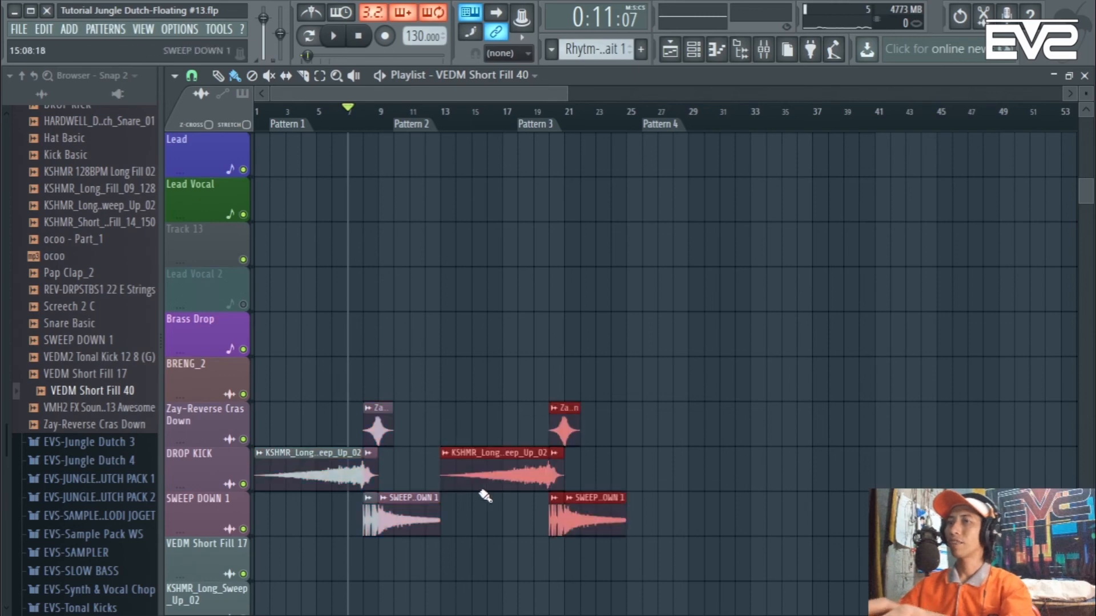
{"action": "scroll", "coordinate": [476, 474], "scroll_direction": "up", "scroll_amount": 8}
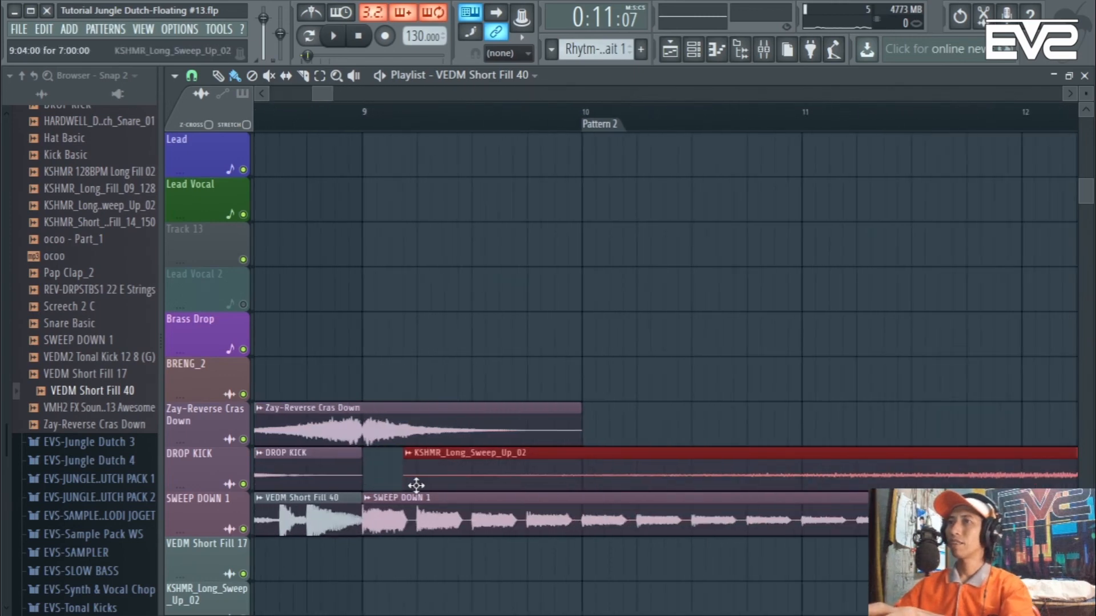
{"action": "left_click_drag", "start_coordinate": [412, 473], "coordinate": [399, 472]}
{"action": "scroll", "coordinate": [399, 472], "scroll_direction": "down", "scroll_amount": 9}
{"action": "scroll", "coordinate": [494, 492], "scroll_direction": "up", "scroll_amount": 3}
{"action": "scroll", "coordinate": [497, 492], "scroll_direction": "down", "scroll_amount": 3}
{"action": "scroll", "coordinate": [498, 485], "scroll_direction": "down", "scroll_amount": 4}
Duplicate both sets of transition effect clips and move the copies to start at bar 17
{"action": "left_click_drag", "start_coordinate": [504, 397], "coordinate": [264, 180]}
{"action": "key", "text": "ctrl+b"}
{"action": "scroll", "coordinate": [416, 285], "scroll_direction": "up", "scroll_amount": 2}
{"action": "left_click_drag", "start_coordinate": [497, 286], "coordinate": [405, 287]}
{"action": "scroll", "coordinate": [403, 305], "scroll_direction": "up", "scroll_amount": 6}
{"action": "scroll", "coordinate": [649, 367], "scroll_direction": "down", "scroll_amount": 6}
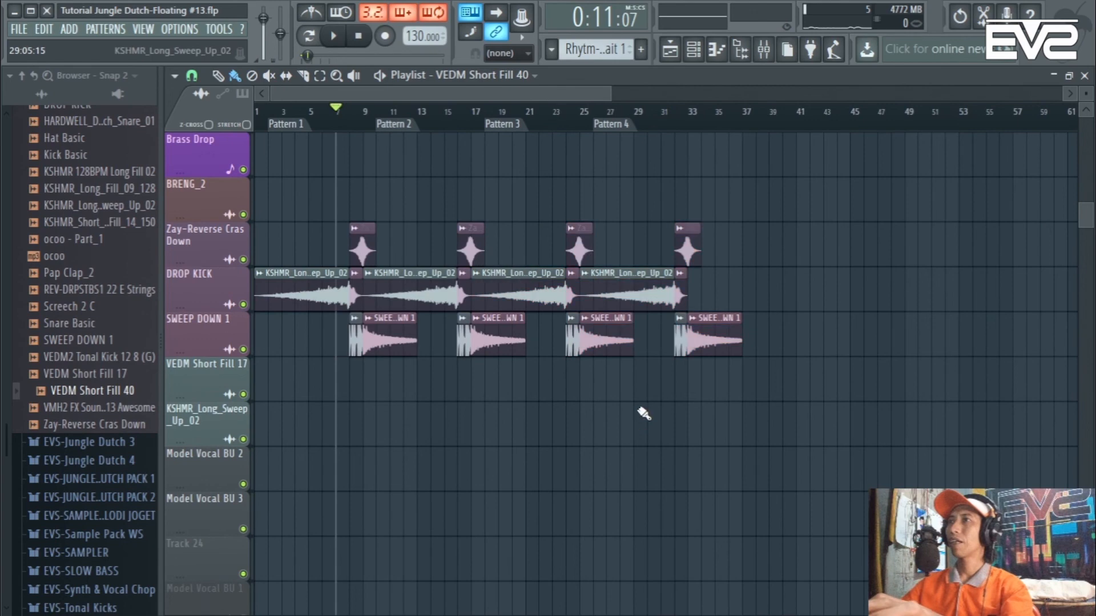
Compare the copied transition clips with the Rhytm track's sections and the effect clips from bar 77 onward
{"action": "scroll", "coordinate": [636, 418], "scroll_direction": "up", "scroll_amount": 5}
{"action": "scroll", "coordinate": [636, 419], "scroll_direction": "up", "scroll_amount": 3}
{"action": "scroll", "coordinate": [636, 421], "scroll_direction": "down", "scroll_amount": 2}
{"action": "scroll", "coordinate": [759, 350], "scroll_direction": "down", "scroll_amount": 2}
{"action": "scroll", "coordinate": [758, 350], "scroll_direction": "down", "scroll_amount": 3}
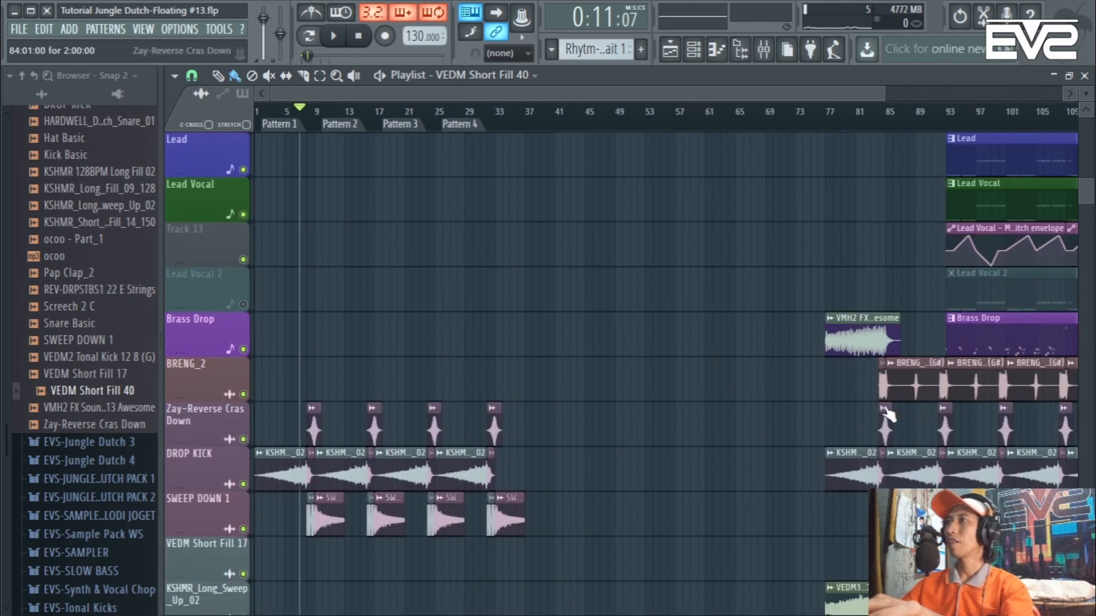
{"action": "scroll", "coordinate": [350, 338], "scroll_direction": "up", "scroll_amount": 2}
{"action": "scroll", "coordinate": [350, 338], "scroll_direction": "down", "scroll_amount": 1}
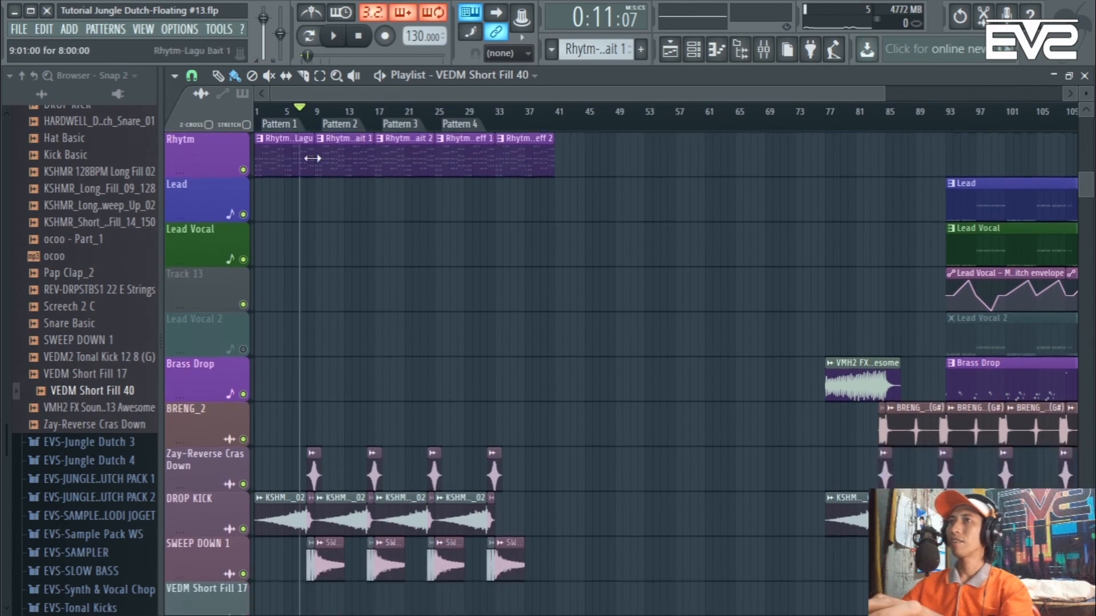
Play the transitions into Rhytm-Lagu Bait 1, Rhytm-Lagu Bait 2 and Rhytm-Reff 1 in turn
{"action": "scroll", "coordinate": [346, 130], "scroll_direction": "up", "scroll_amount": 3}
{"action": "key", "text": "space"}
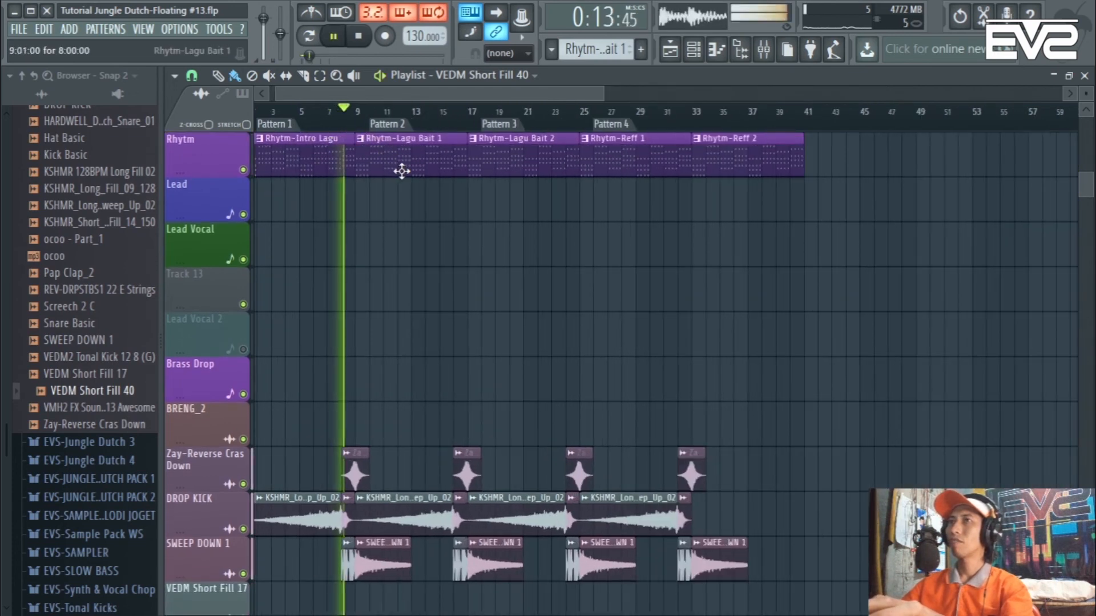
{"action": "left_click", "coordinate": [454, 112]}
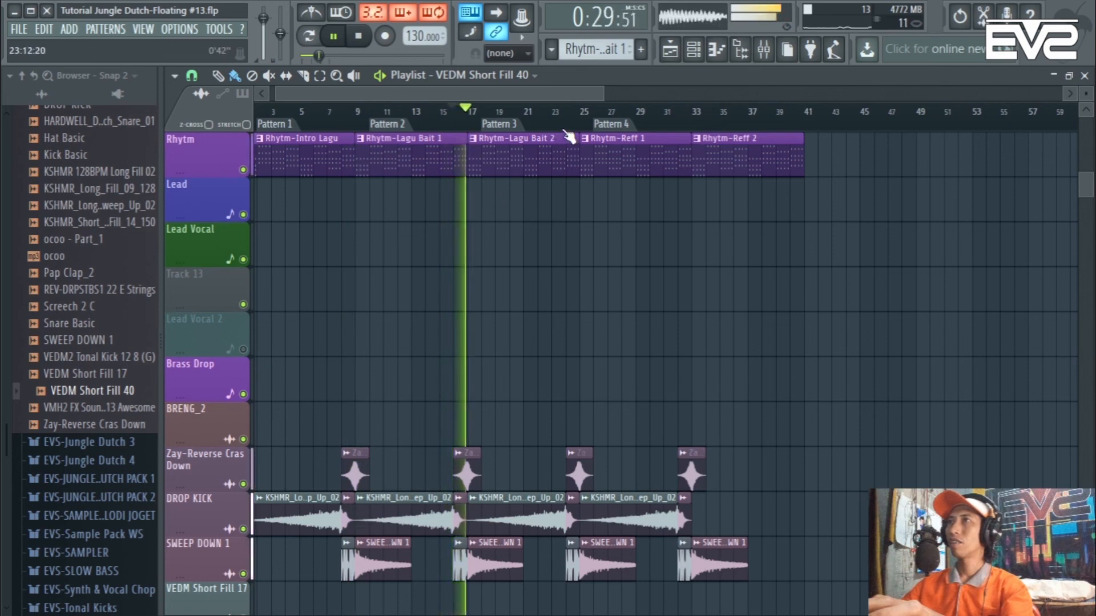
{"action": "left_click", "coordinate": [559, 126]}
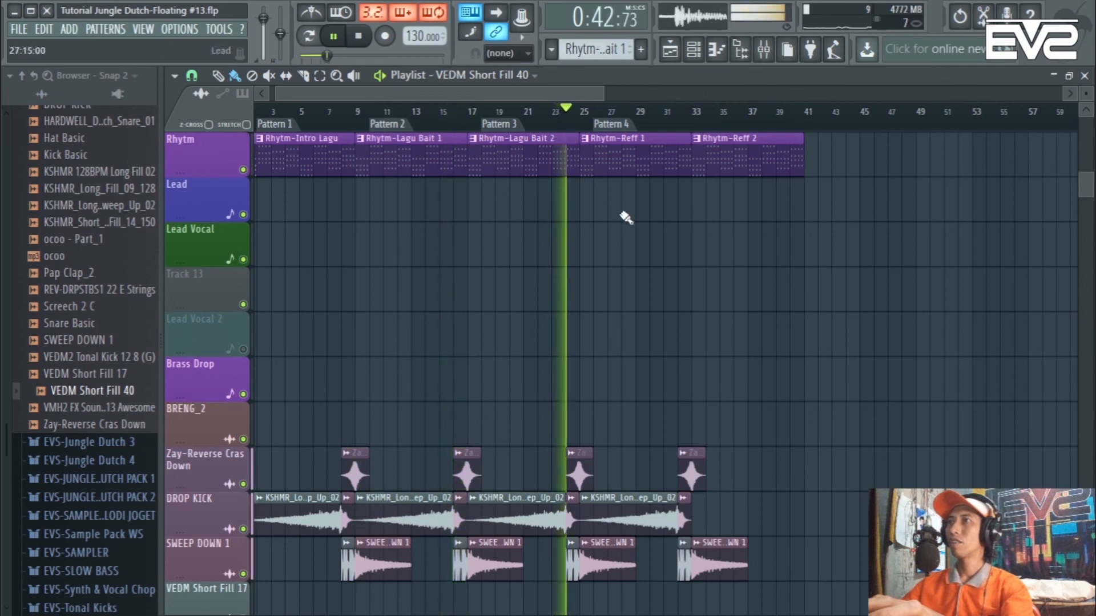
{"action": "key", "text": "space"}
{"action": "scroll", "coordinate": [609, 341], "scroll_direction": "down", "scroll_amount": 1}
{"action": "scroll", "coordinate": [609, 341], "scroll_direction": "down", "scroll_amount": 1}
{"action": "scroll", "coordinate": [607, 343], "scroll_direction": "up", "scroll_amount": 1}
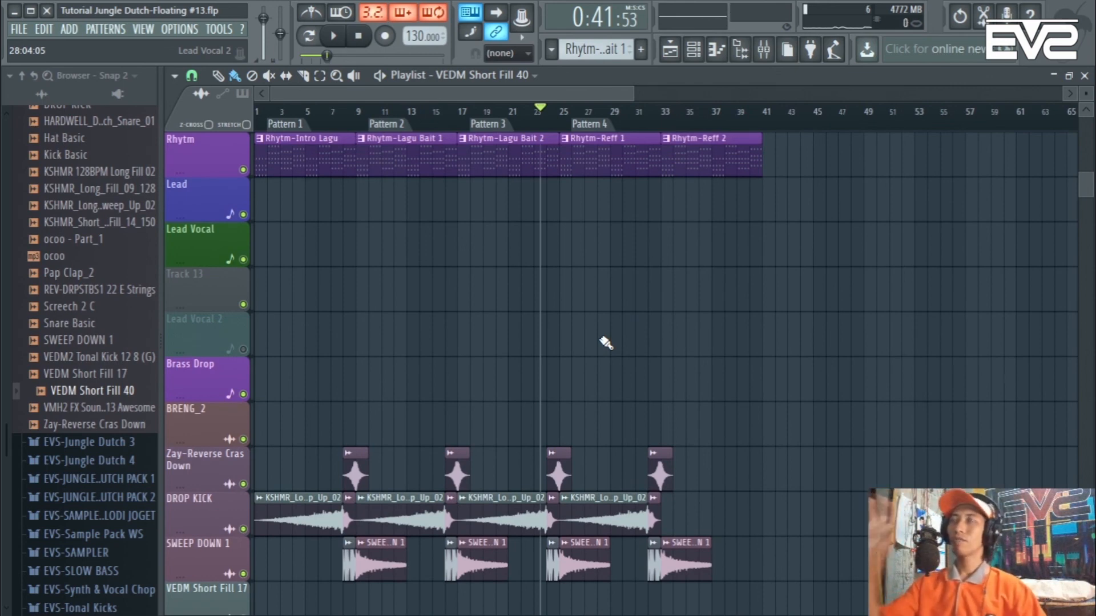
{"action": "scroll", "coordinate": [604, 341], "scroll_direction": "up", "scroll_amount": 2}
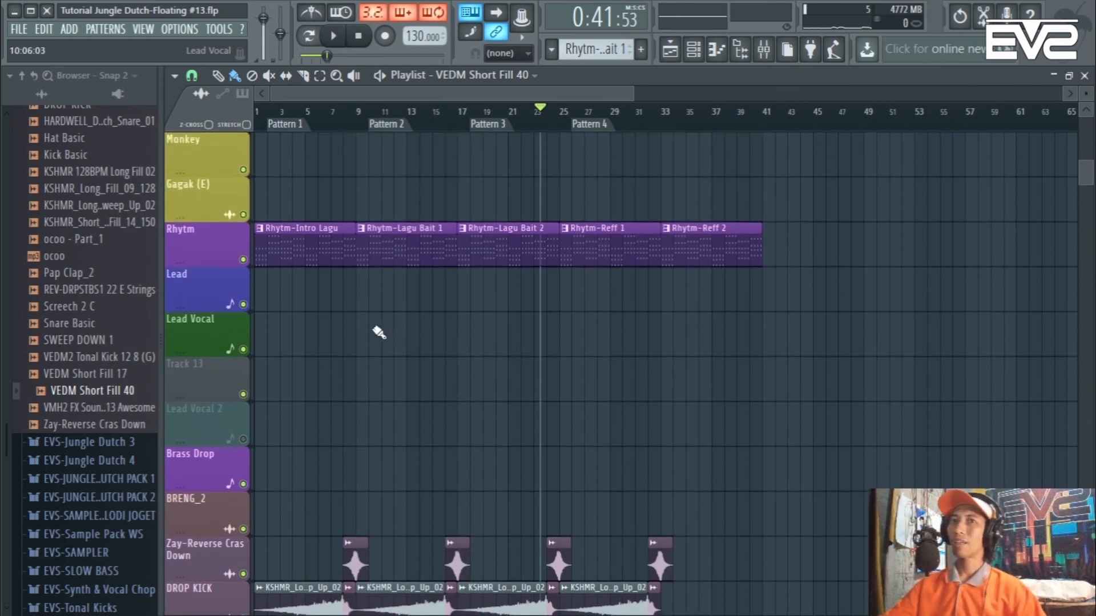
{"action": "scroll", "coordinate": [379, 332], "scroll_direction": "up", "scroll_amount": 1}
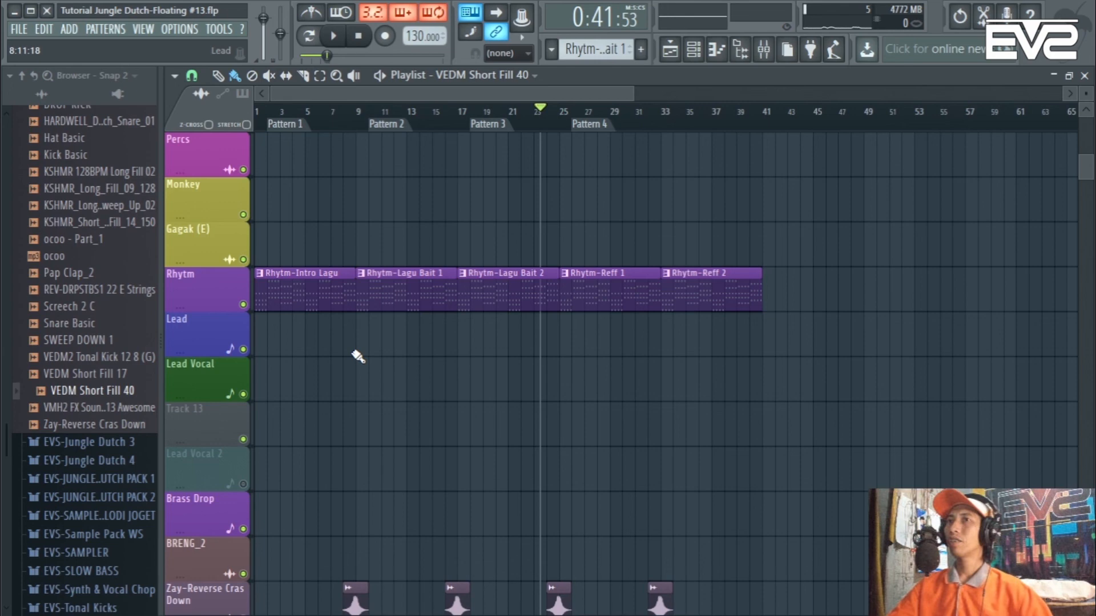
Collapse the EVS-Jungle Dutch 2 OC pack and the Packs folder in the browser
{"action": "scroll", "coordinate": [66, 317], "scroll_direction": "up", "scroll_amount": 4}
{"action": "left_click", "coordinate": [74, 233]}
{"action": "scroll", "coordinate": [136, 311], "scroll_direction": "up", "scroll_amount": 5}
{"action": "scroll", "coordinate": [136, 311], "scroll_direction": "up", "scroll_amount": 5}
{"action": "left_click", "coordinate": [150, 312]}
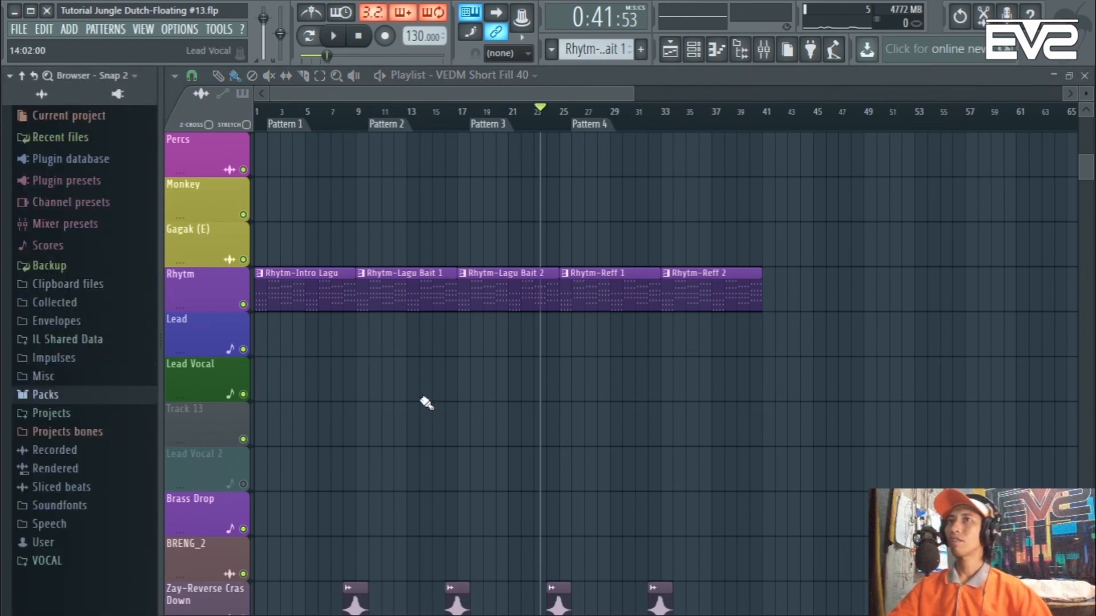
Show the Unsorted group in the channel rack, examine the Rhytm channel's Sakura instrument, and return to the playlist
{"action": "scroll", "coordinate": [620, 385], "scroll_direction": "down", "scroll_amount": 2}
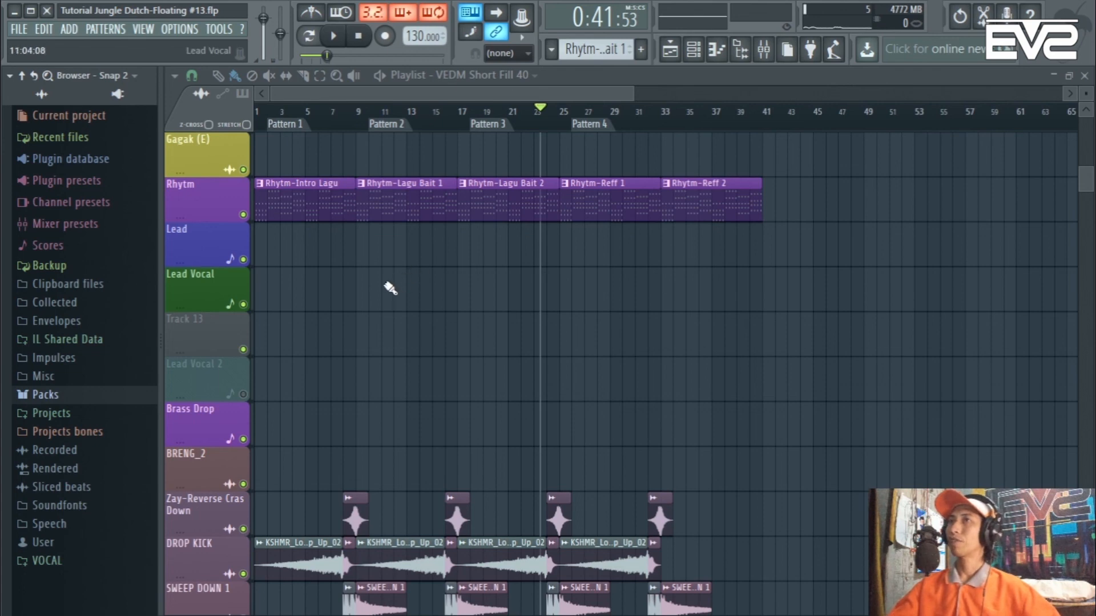
{"action": "scroll", "coordinate": [386, 289], "scroll_direction": "up", "scroll_amount": 1}
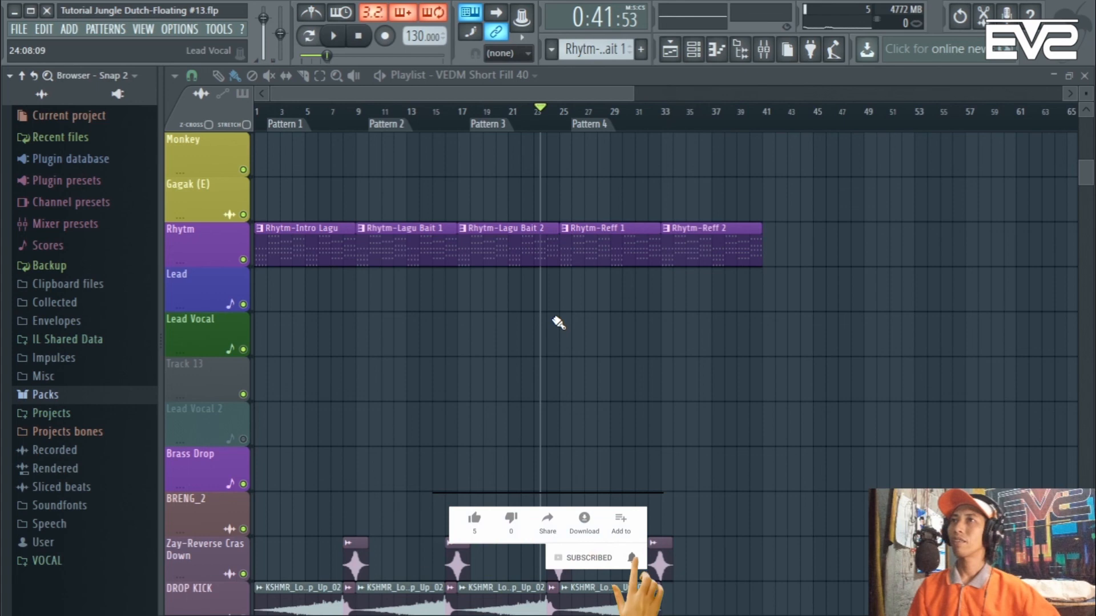
{"action": "left_click", "coordinate": [695, 57]}
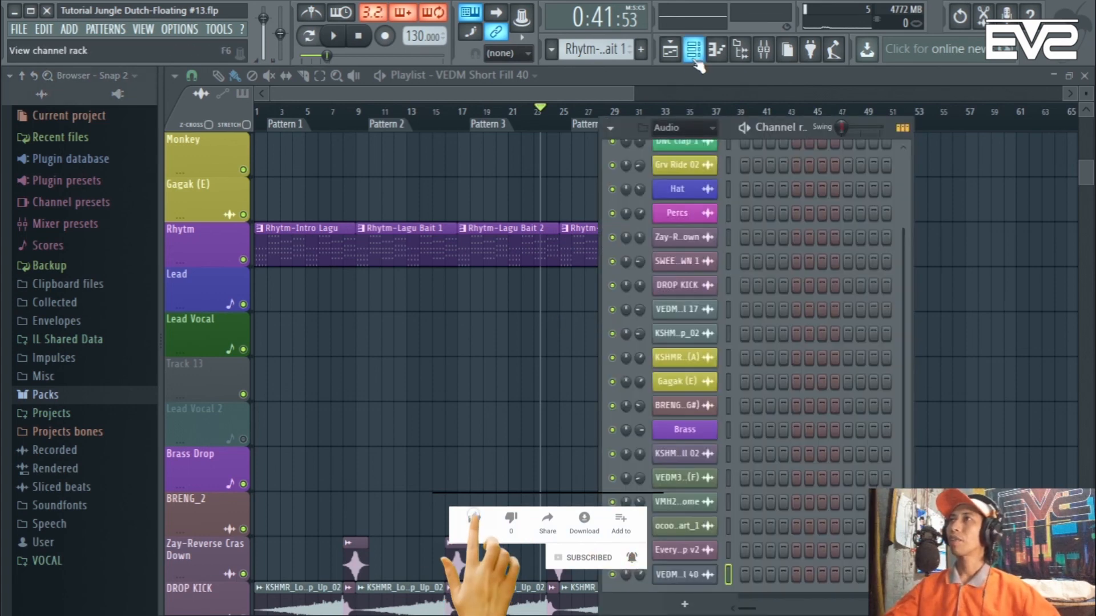
{"action": "left_click", "coordinate": [704, 127]}
{"action": "left_click", "coordinate": [695, 197]}
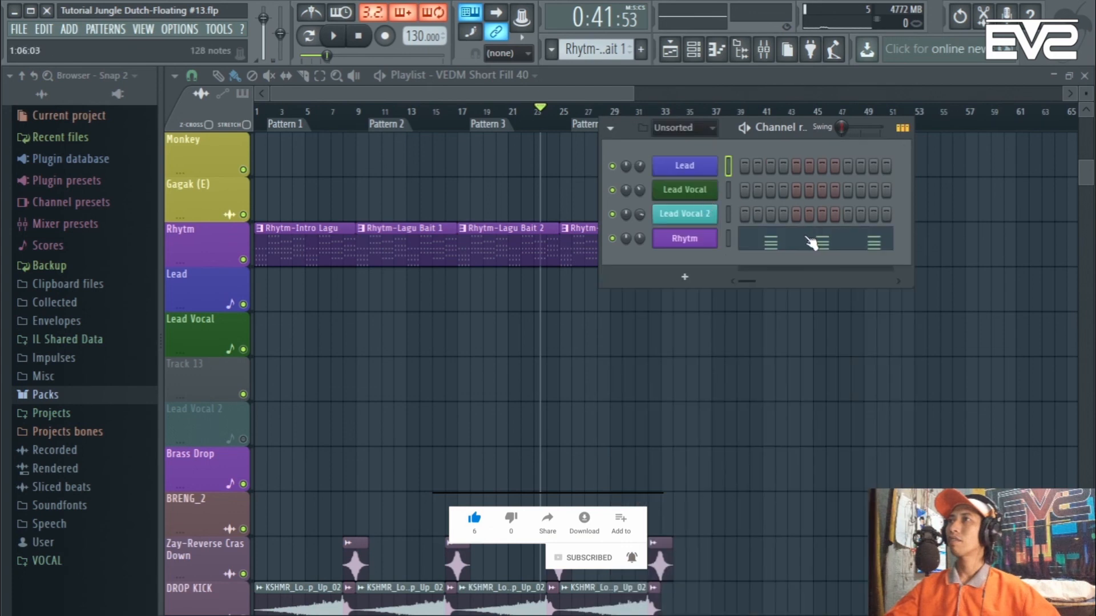
{"action": "left_click", "coordinate": [686, 240]}
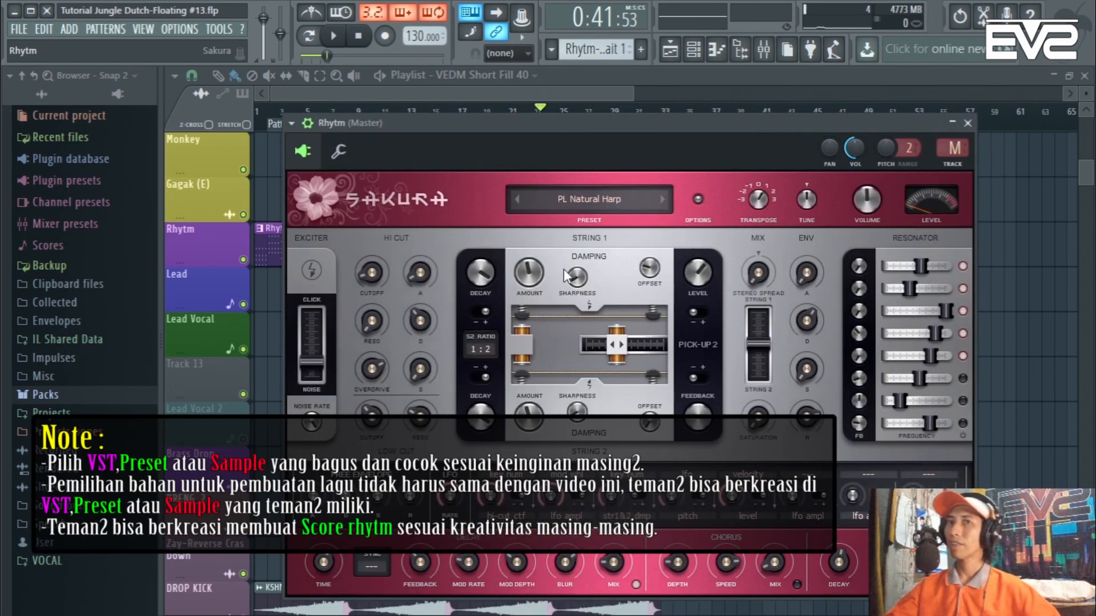
{"action": "left_click", "coordinate": [968, 123]}
{"action": "key", "text": "F6"}
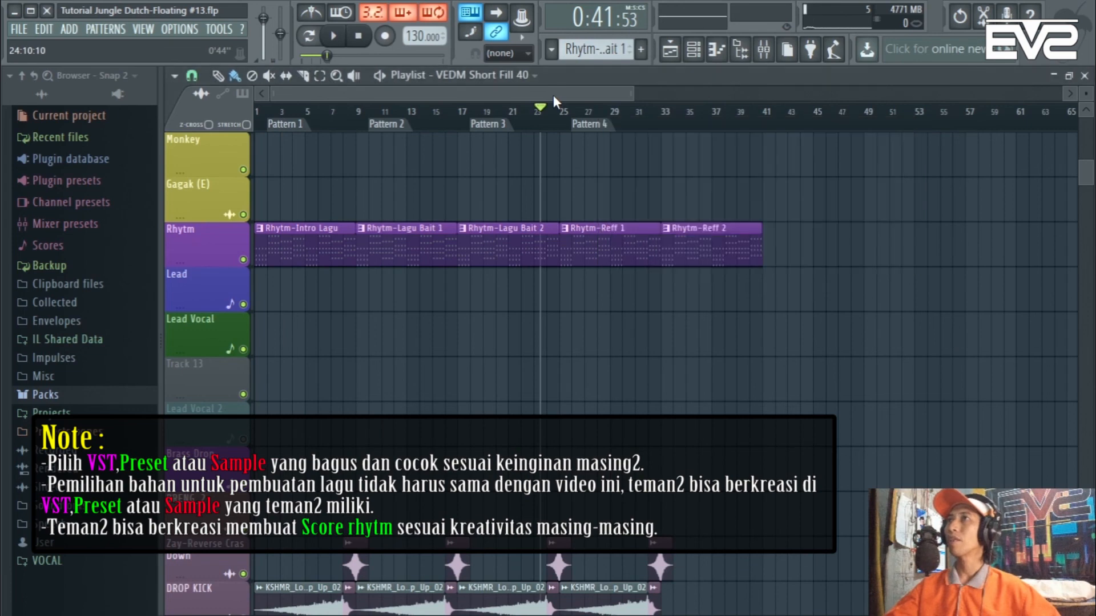